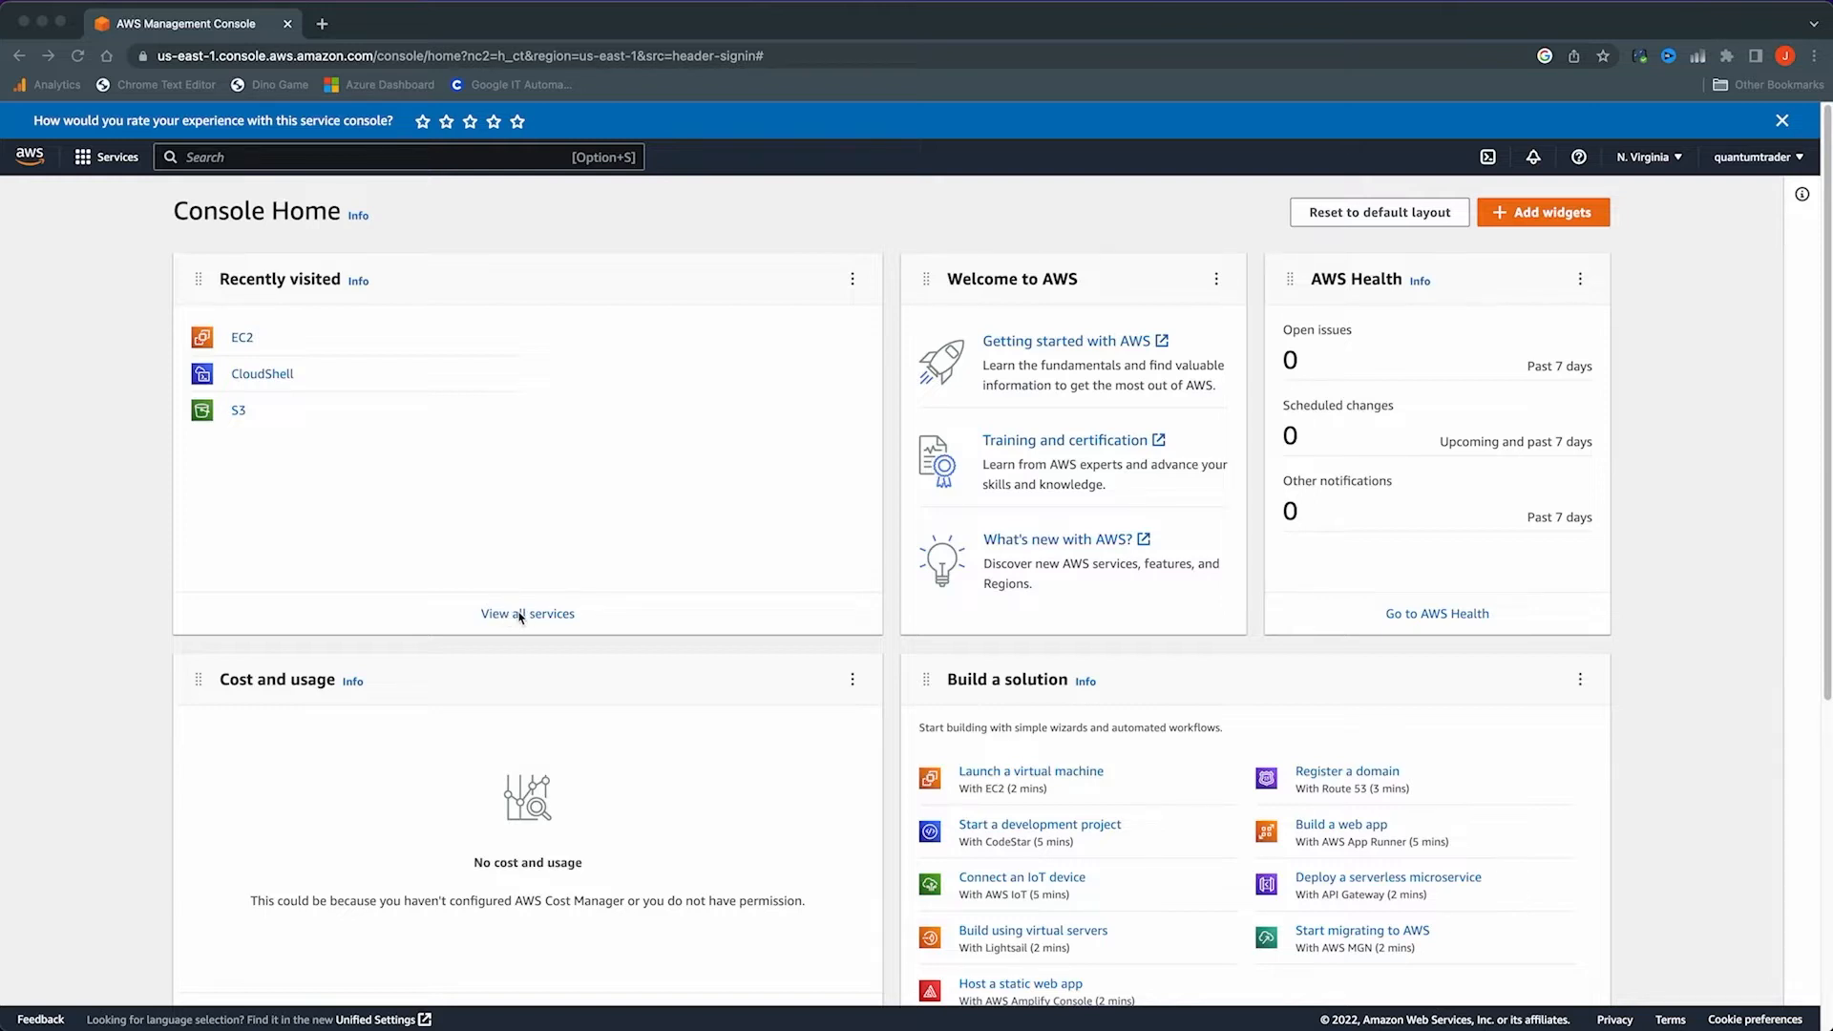
Browse the full list of AWS services by category, including the Compute services
click(514, 618)
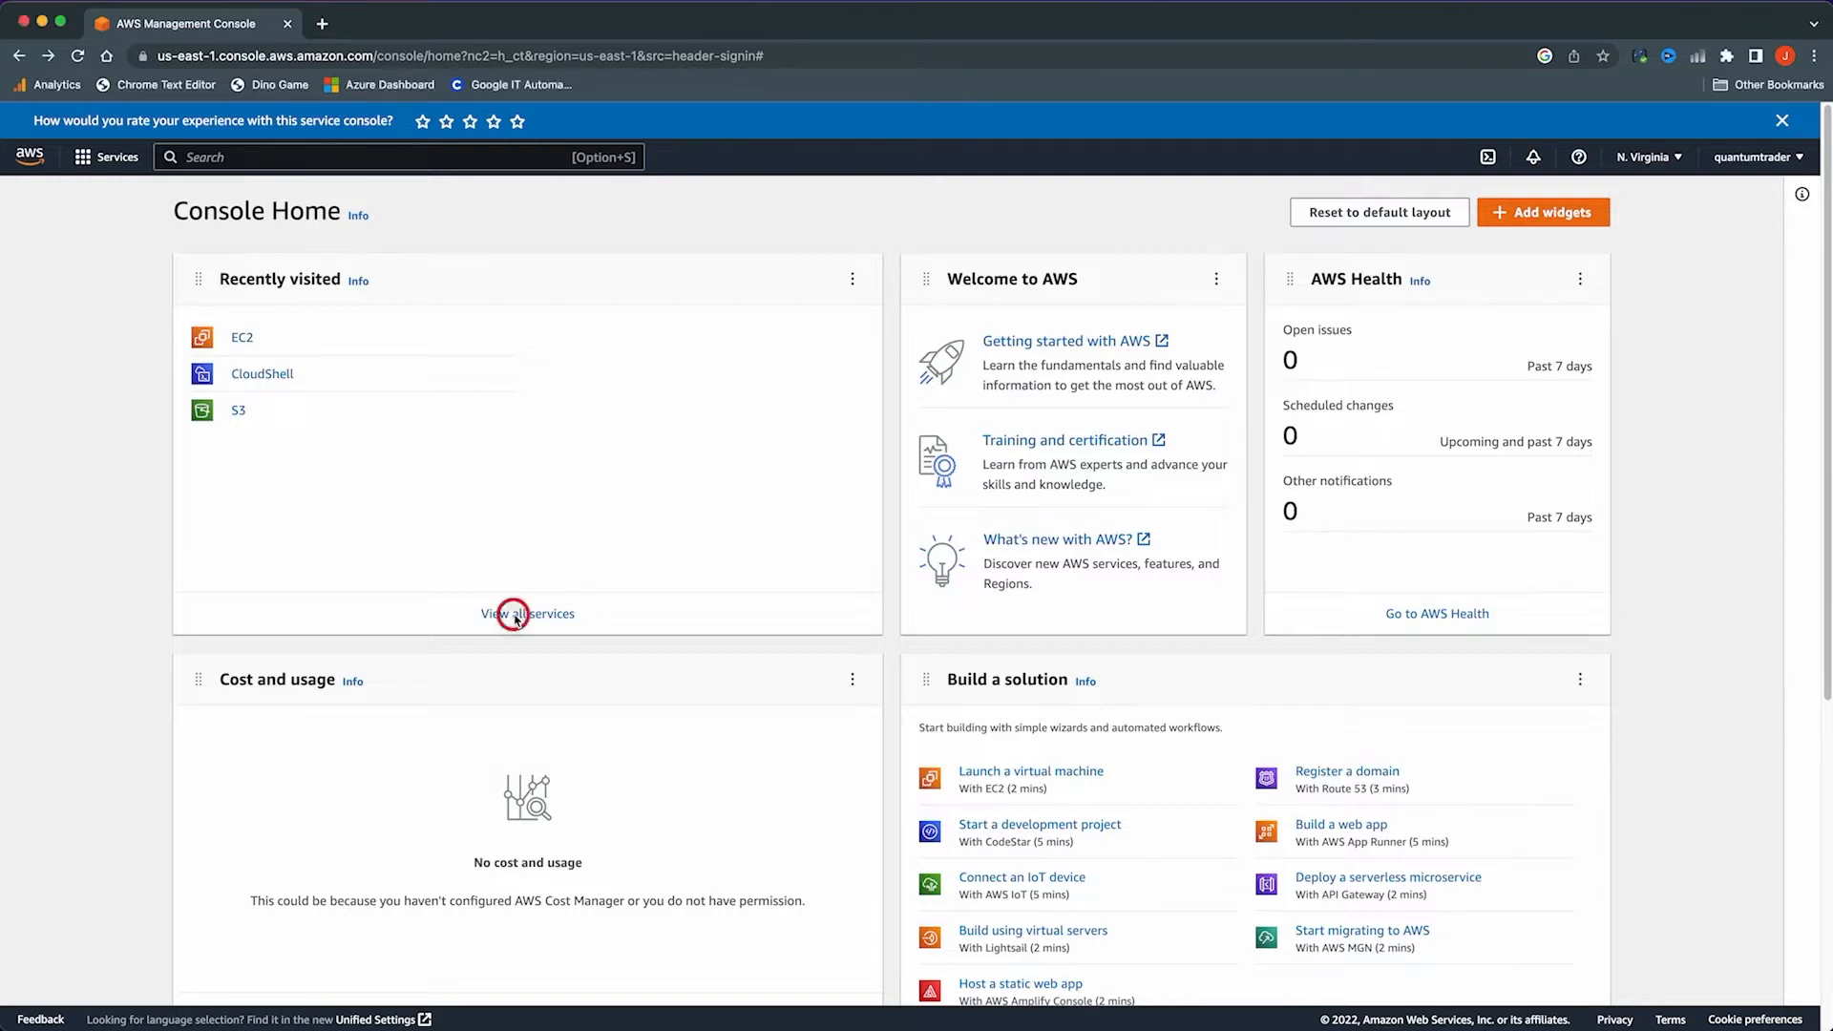
click(515, 616)
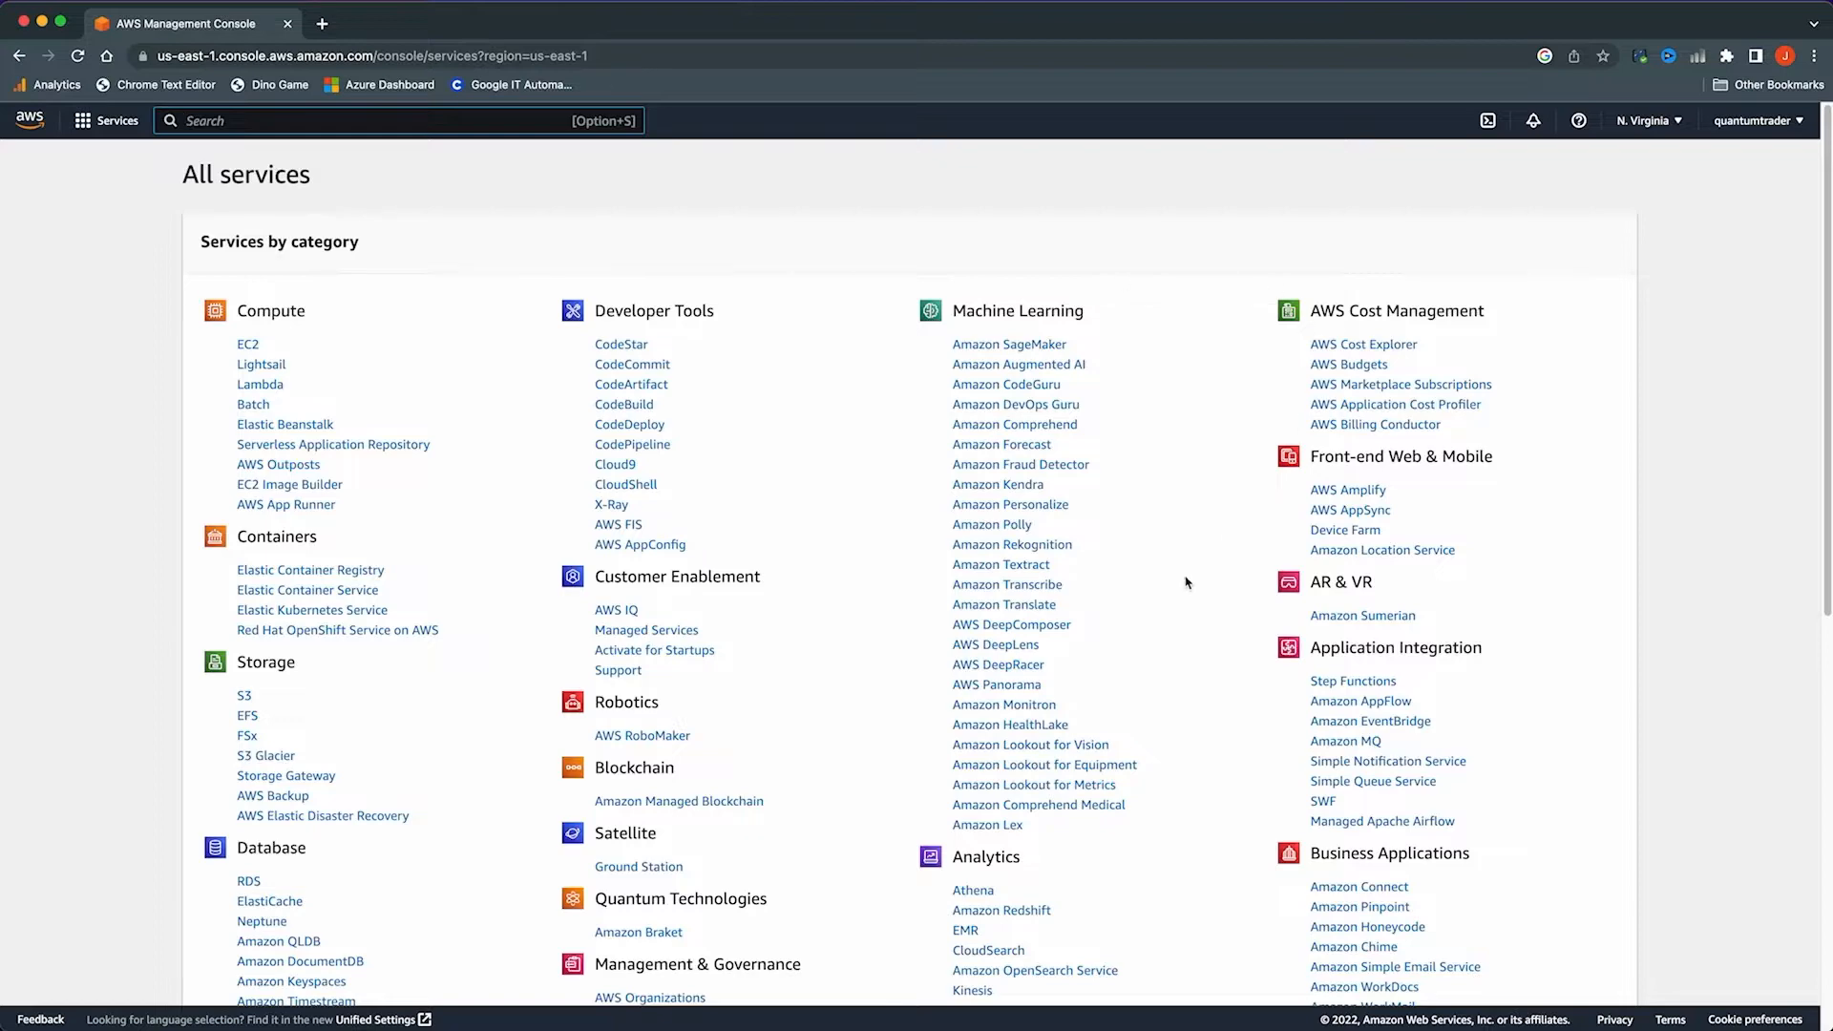
scroll(597, 516, down, 4)
scroll(595, 513, up, 3)
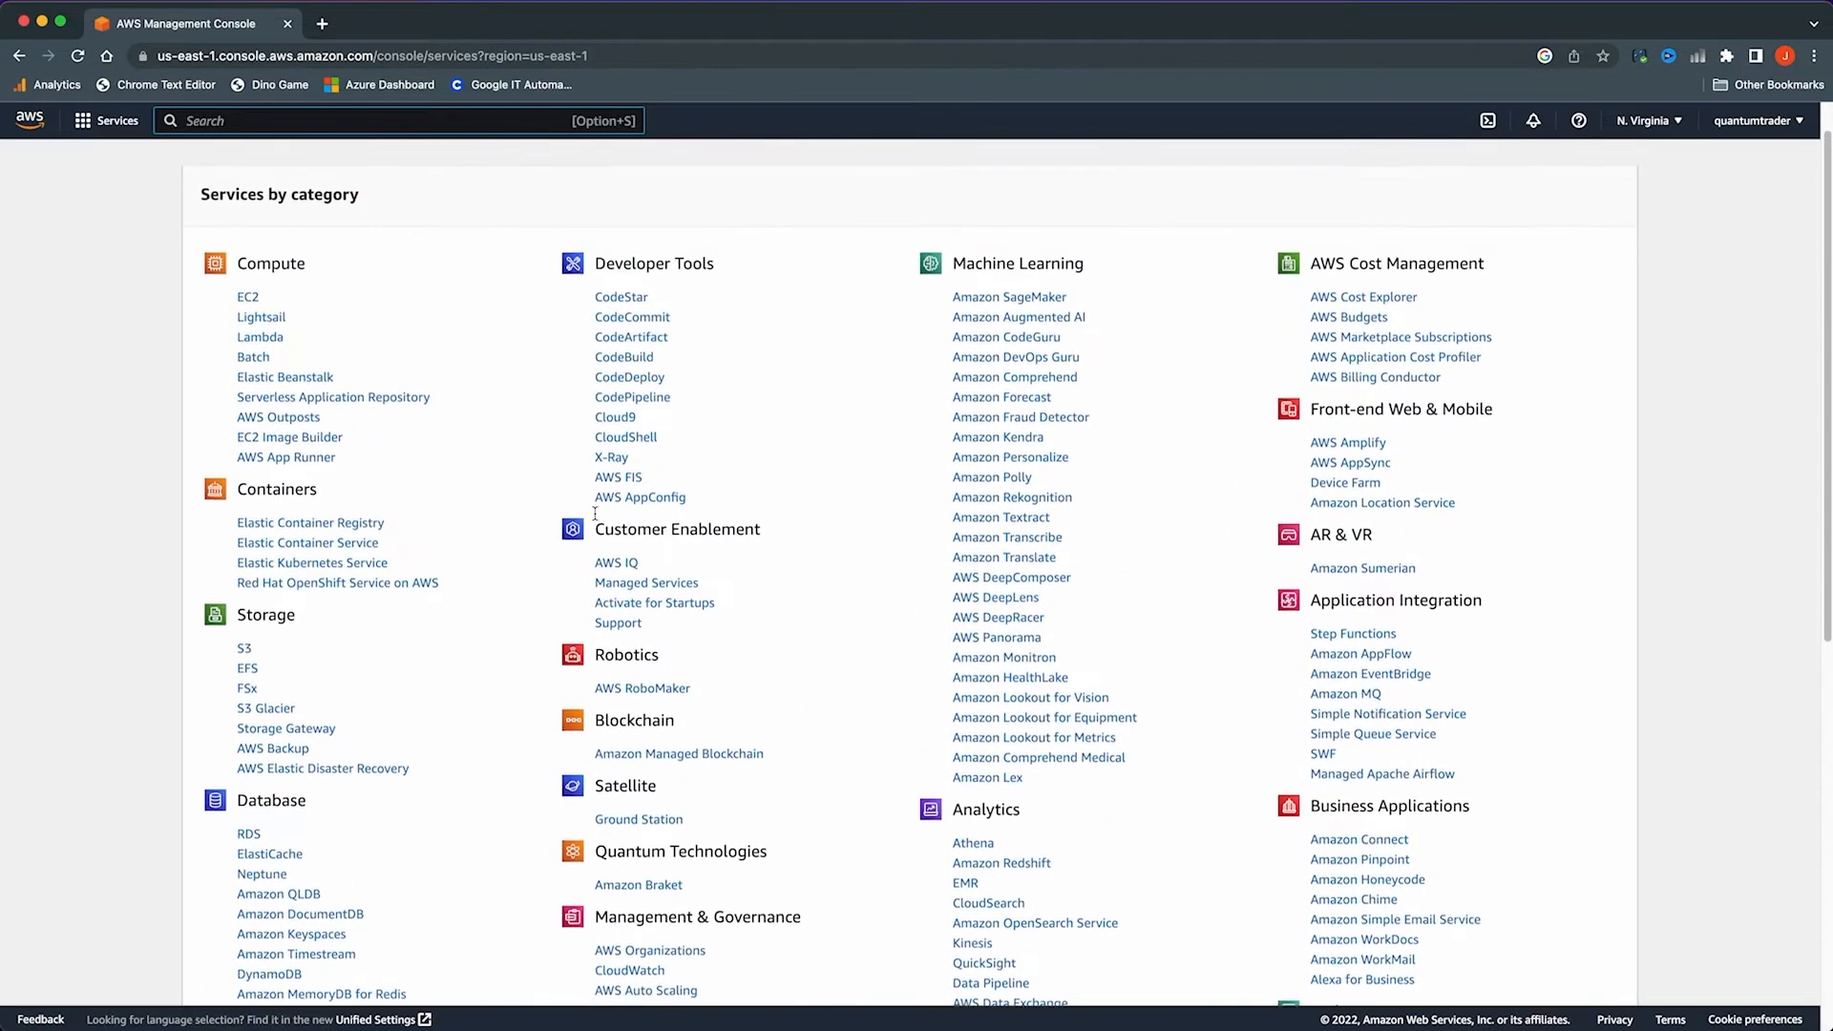
click(249, 301)
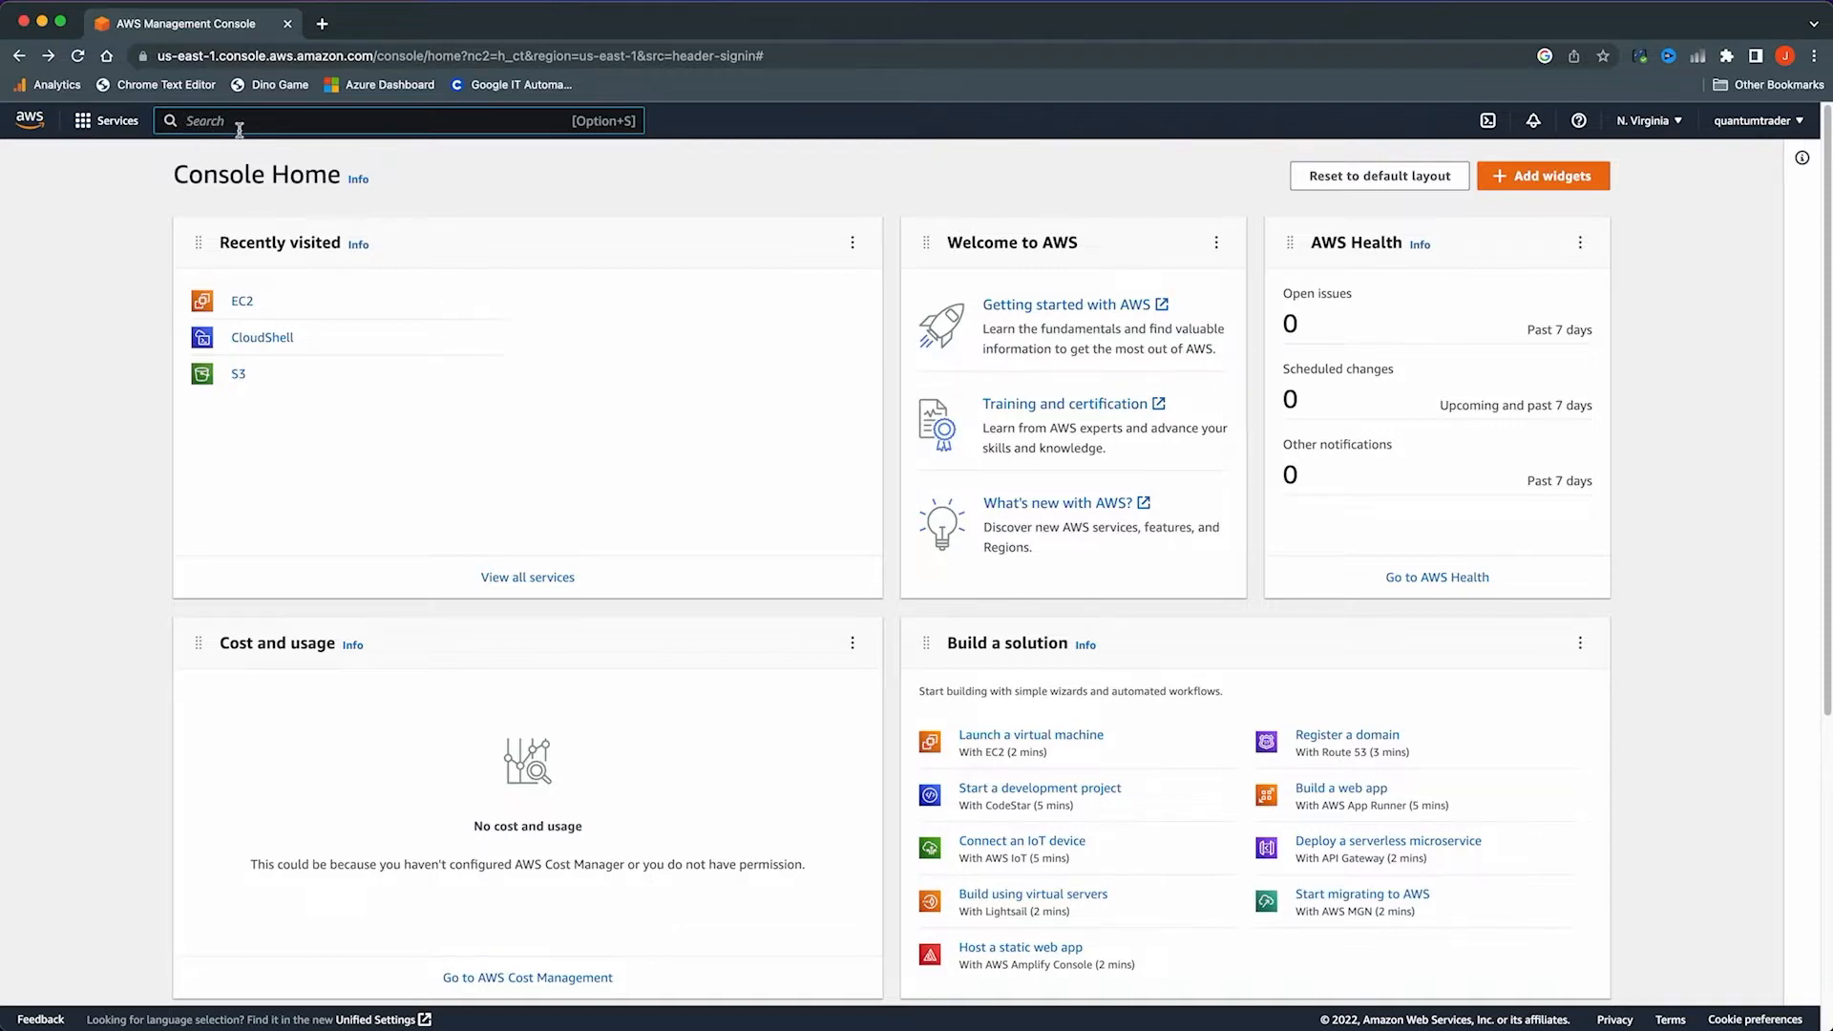
Search the AWS services for "ec2" and open the EC2 service
text(ec2)
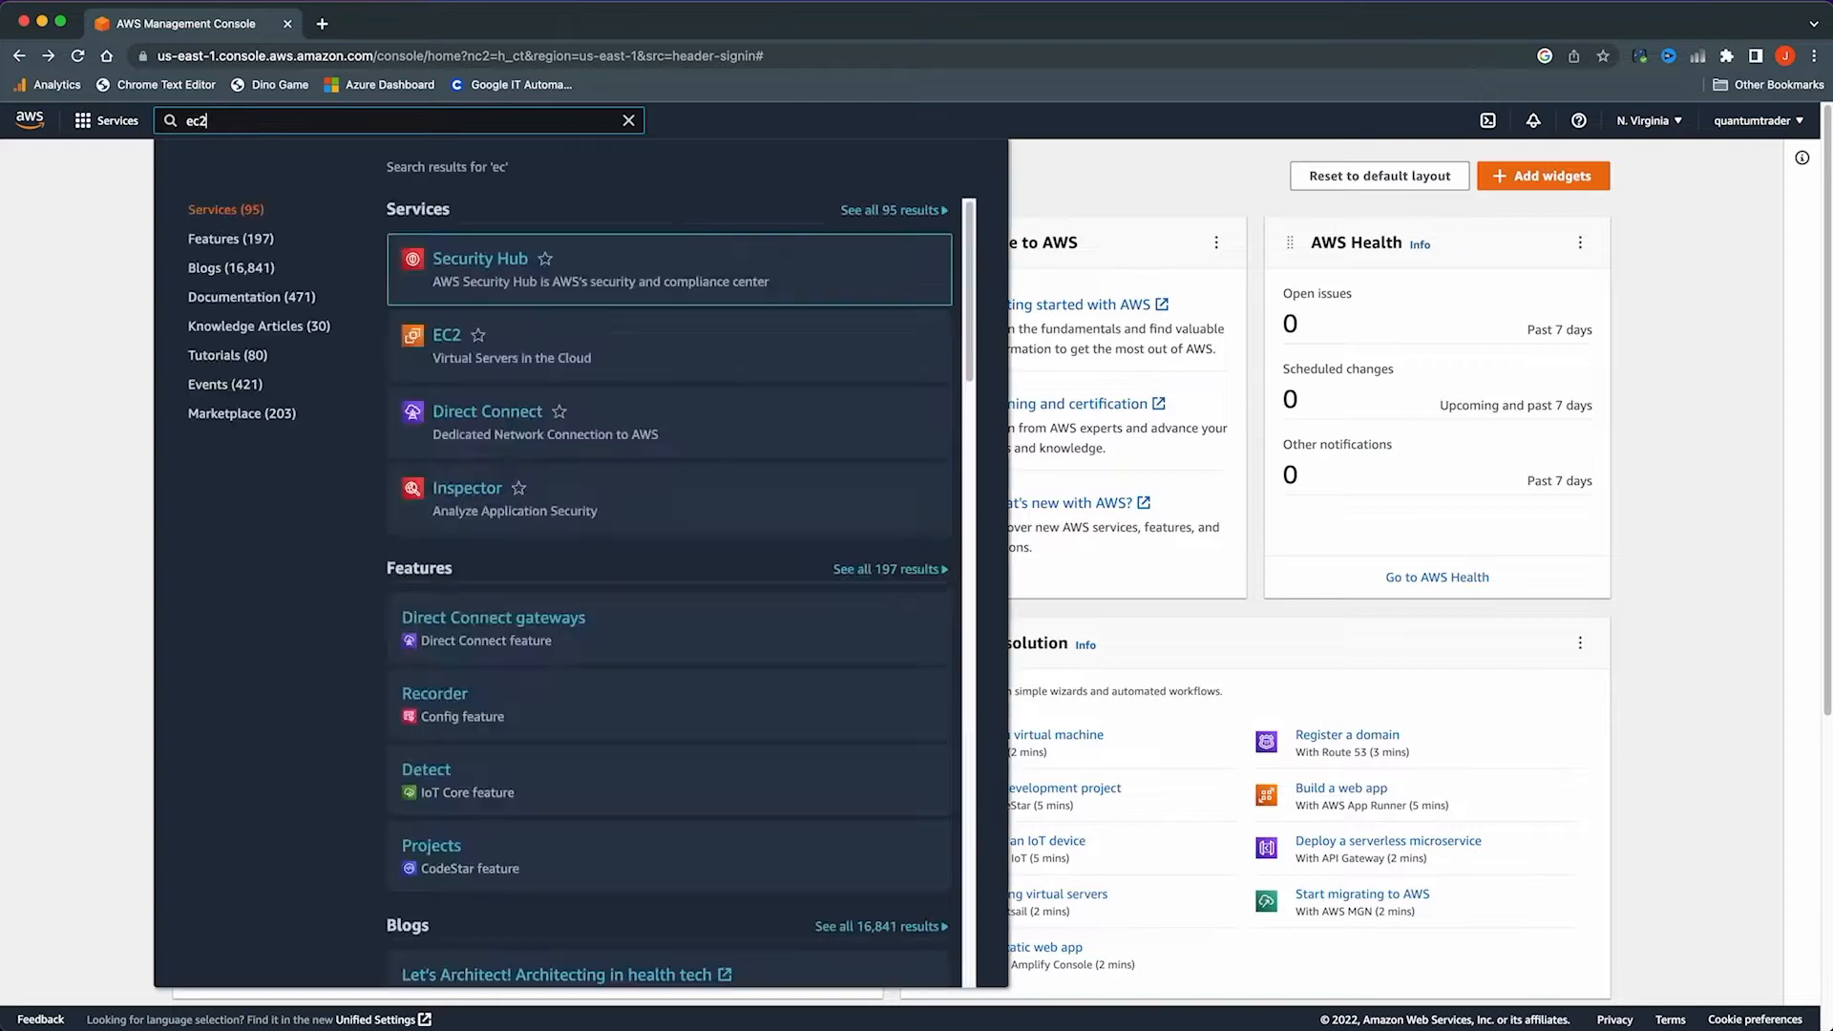
mouse_move(569, 306)
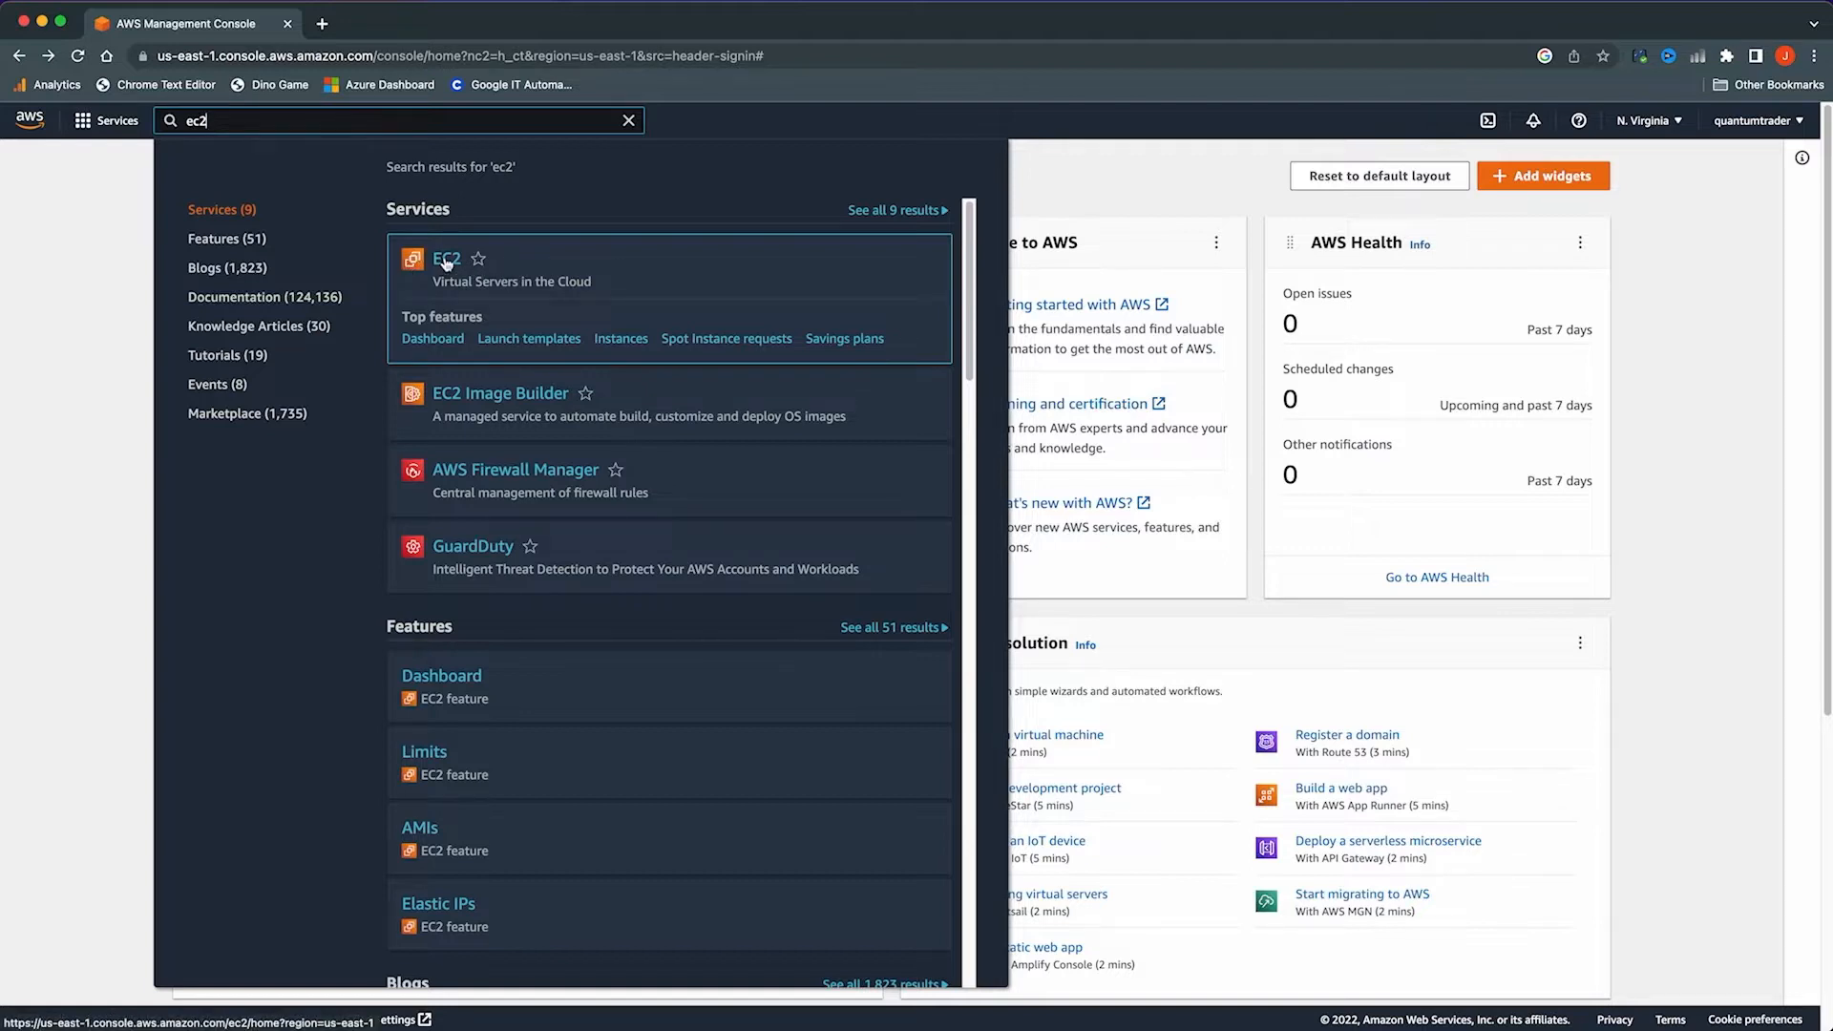
click(446, 263)
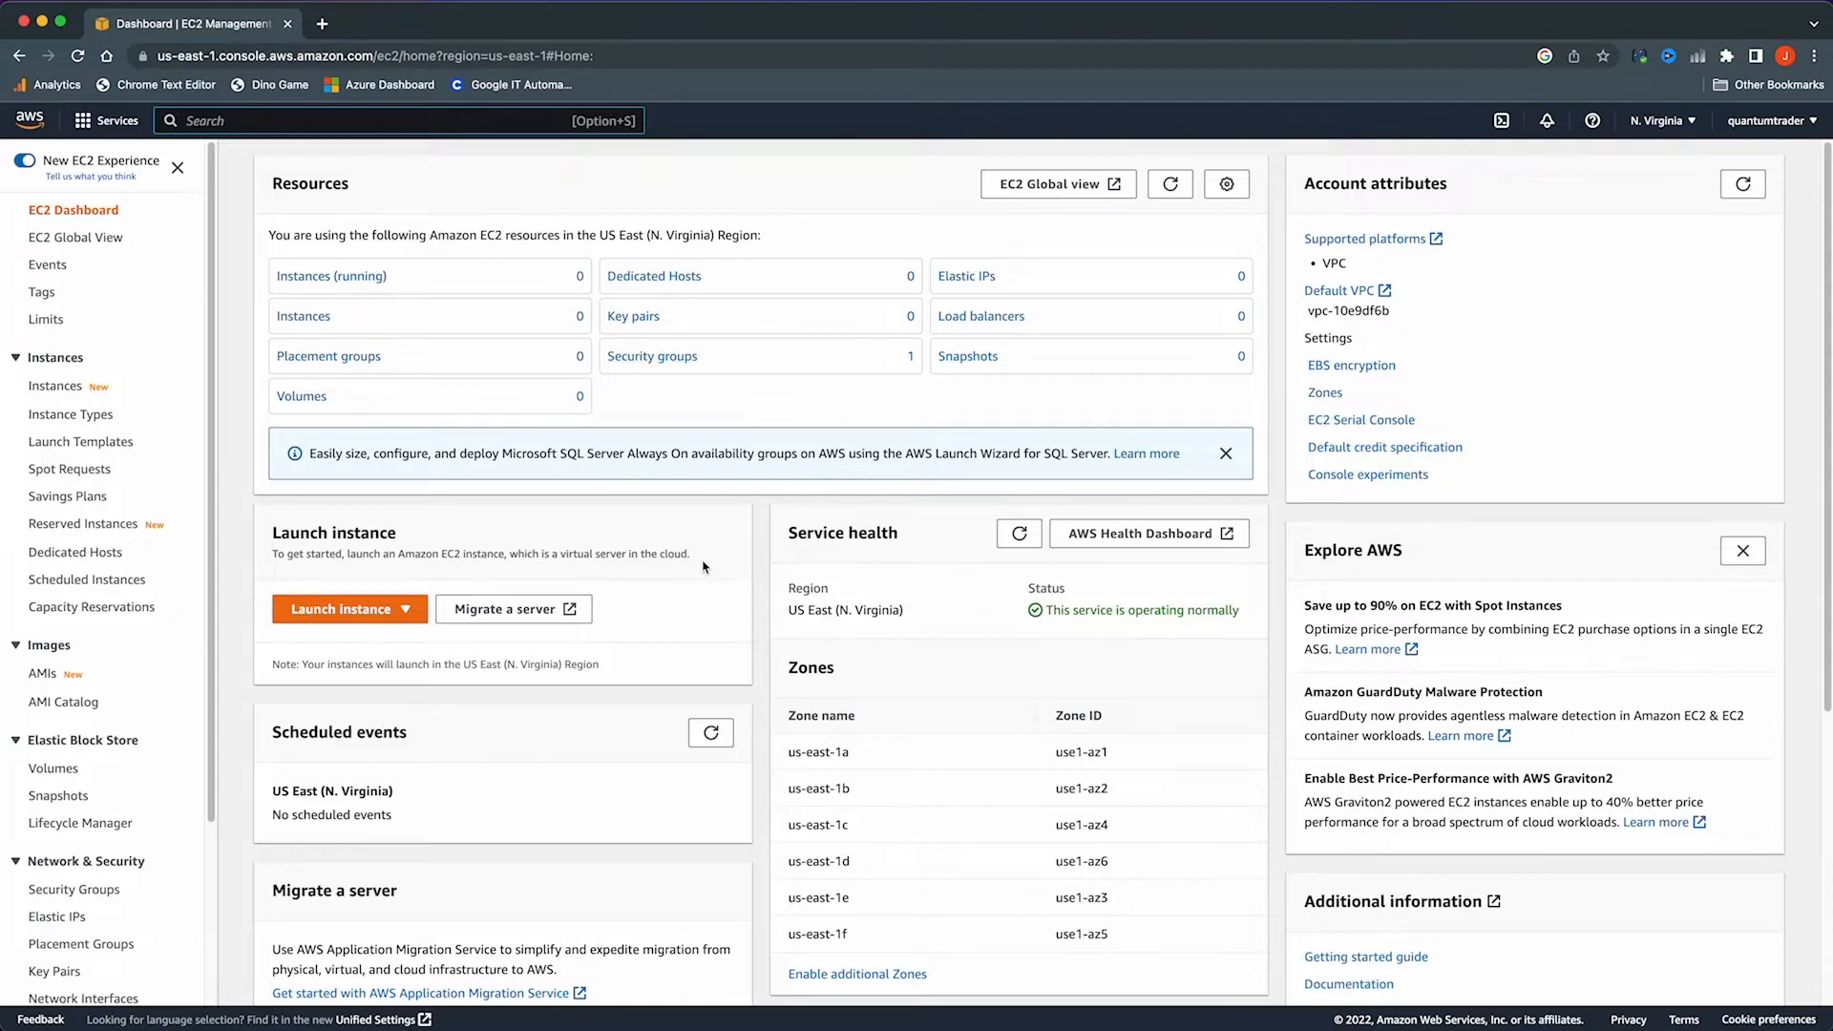
Look over the launch and service health sections of the EC2 dashboard and start launching a new instance without a template
scroll(742, 558, down, 5)
scroll(737, 556, up, 2)
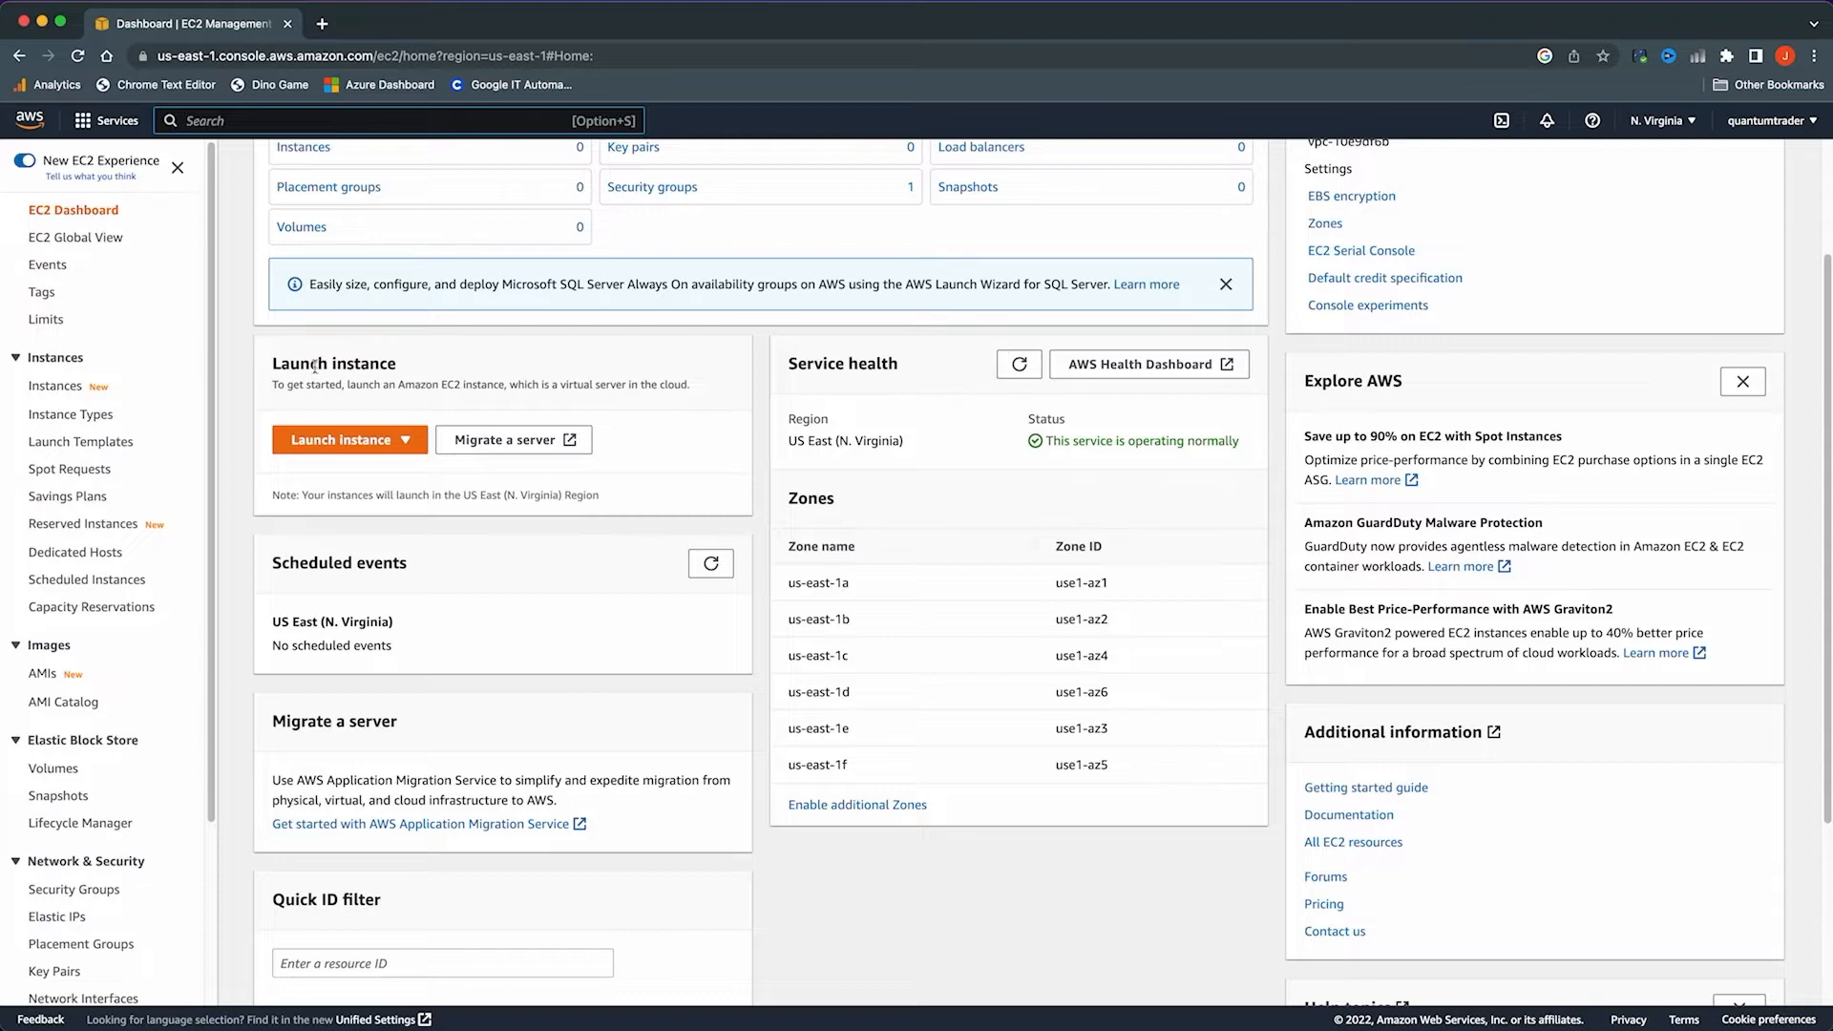
drag(274, 362, 397, 362)
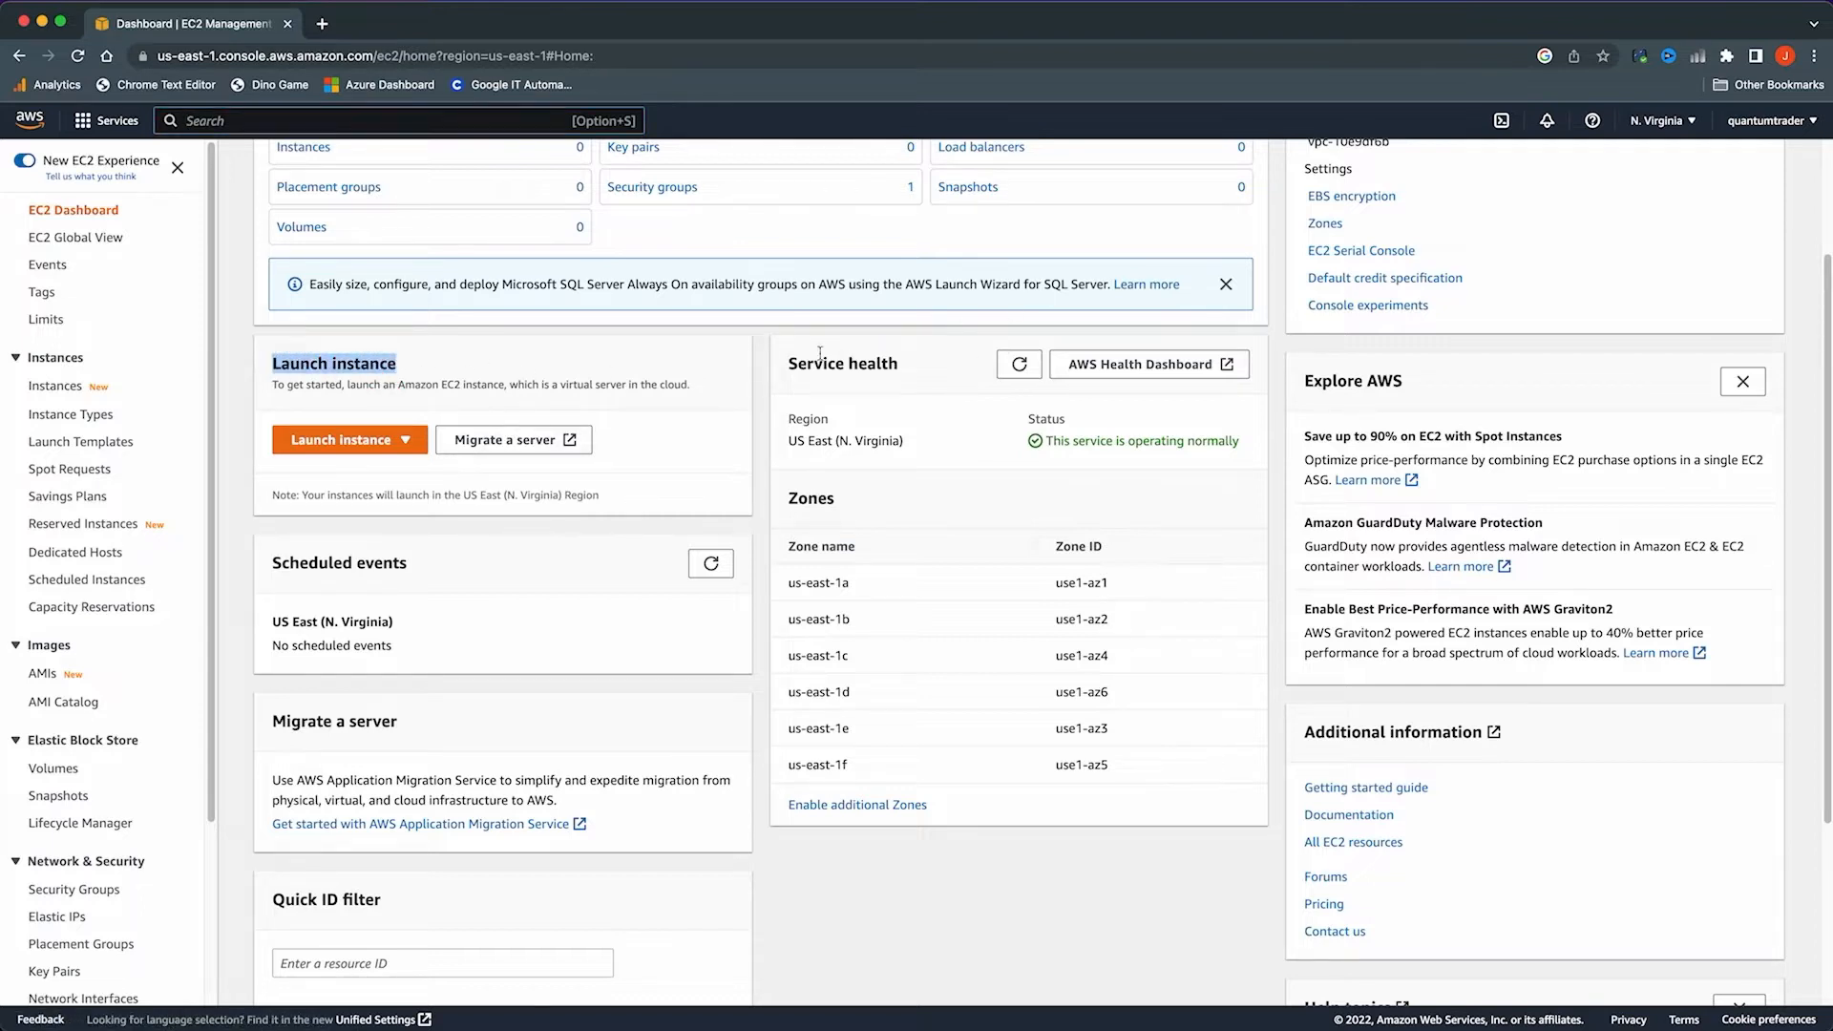
drag(794, 364, 949, 368)
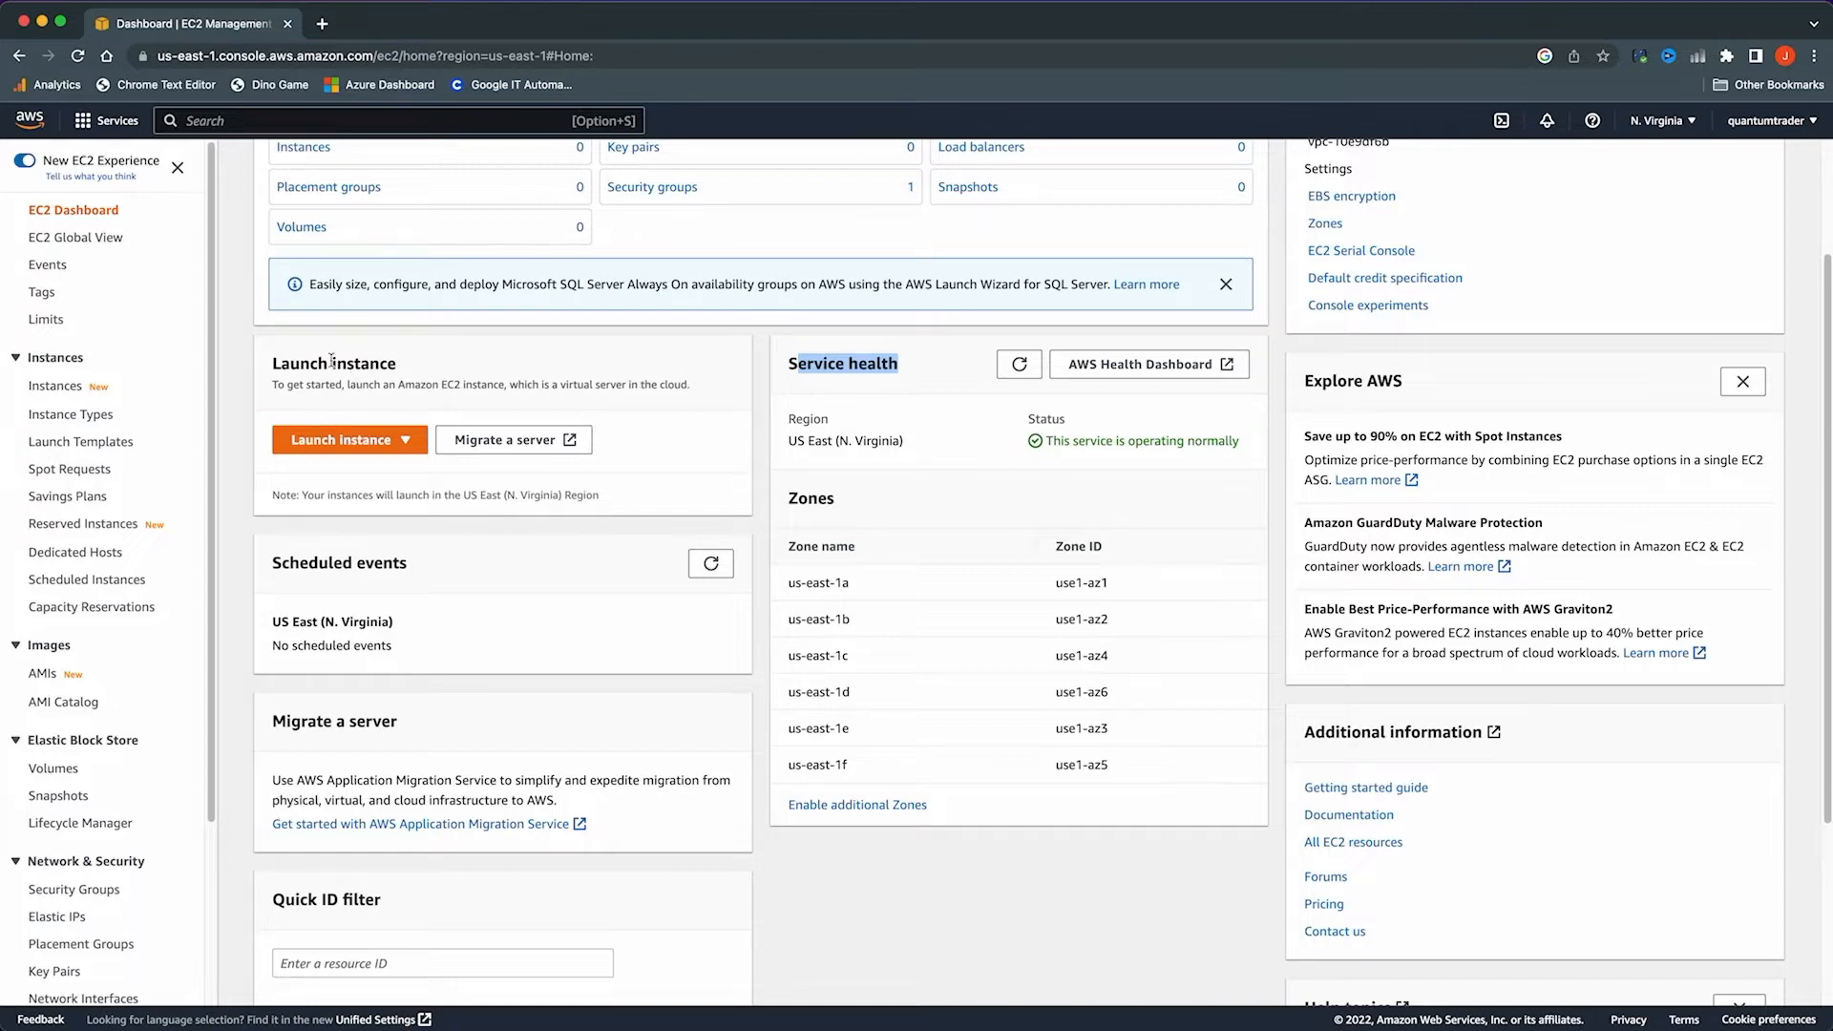
drag(273, 365, 444, 372)
click(446, 372)
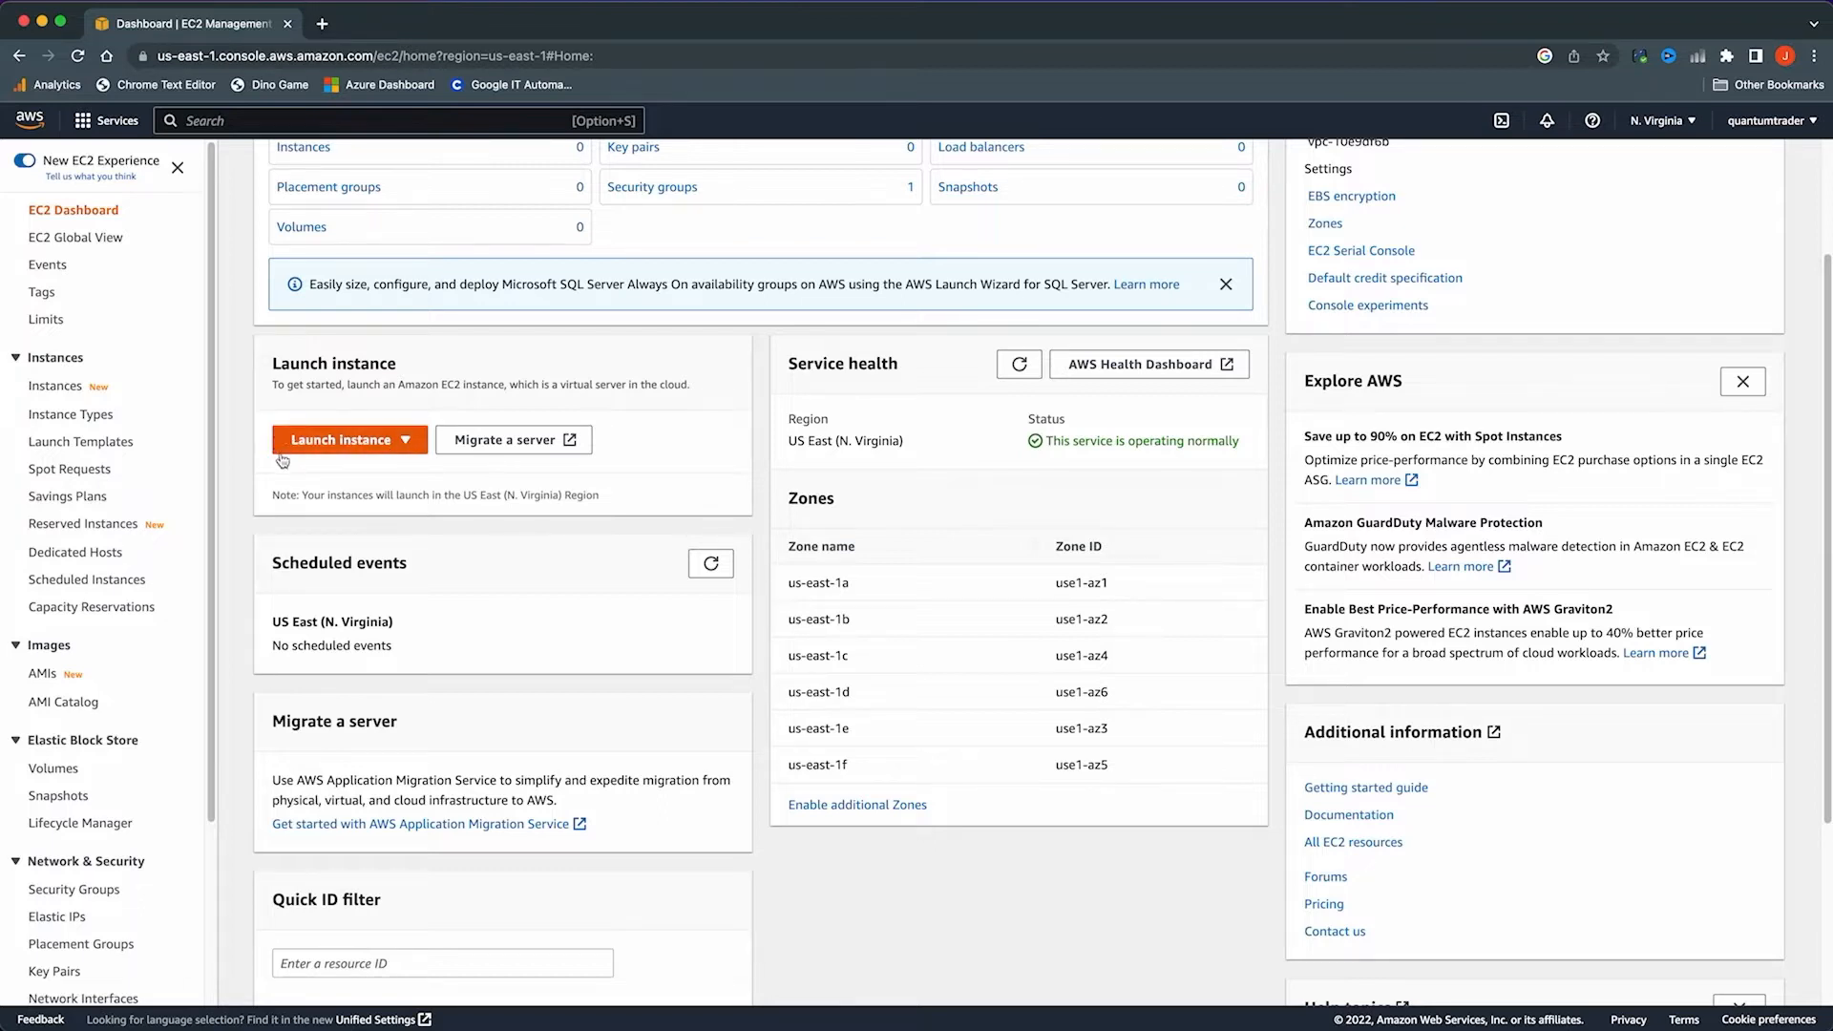
click(406, 441)
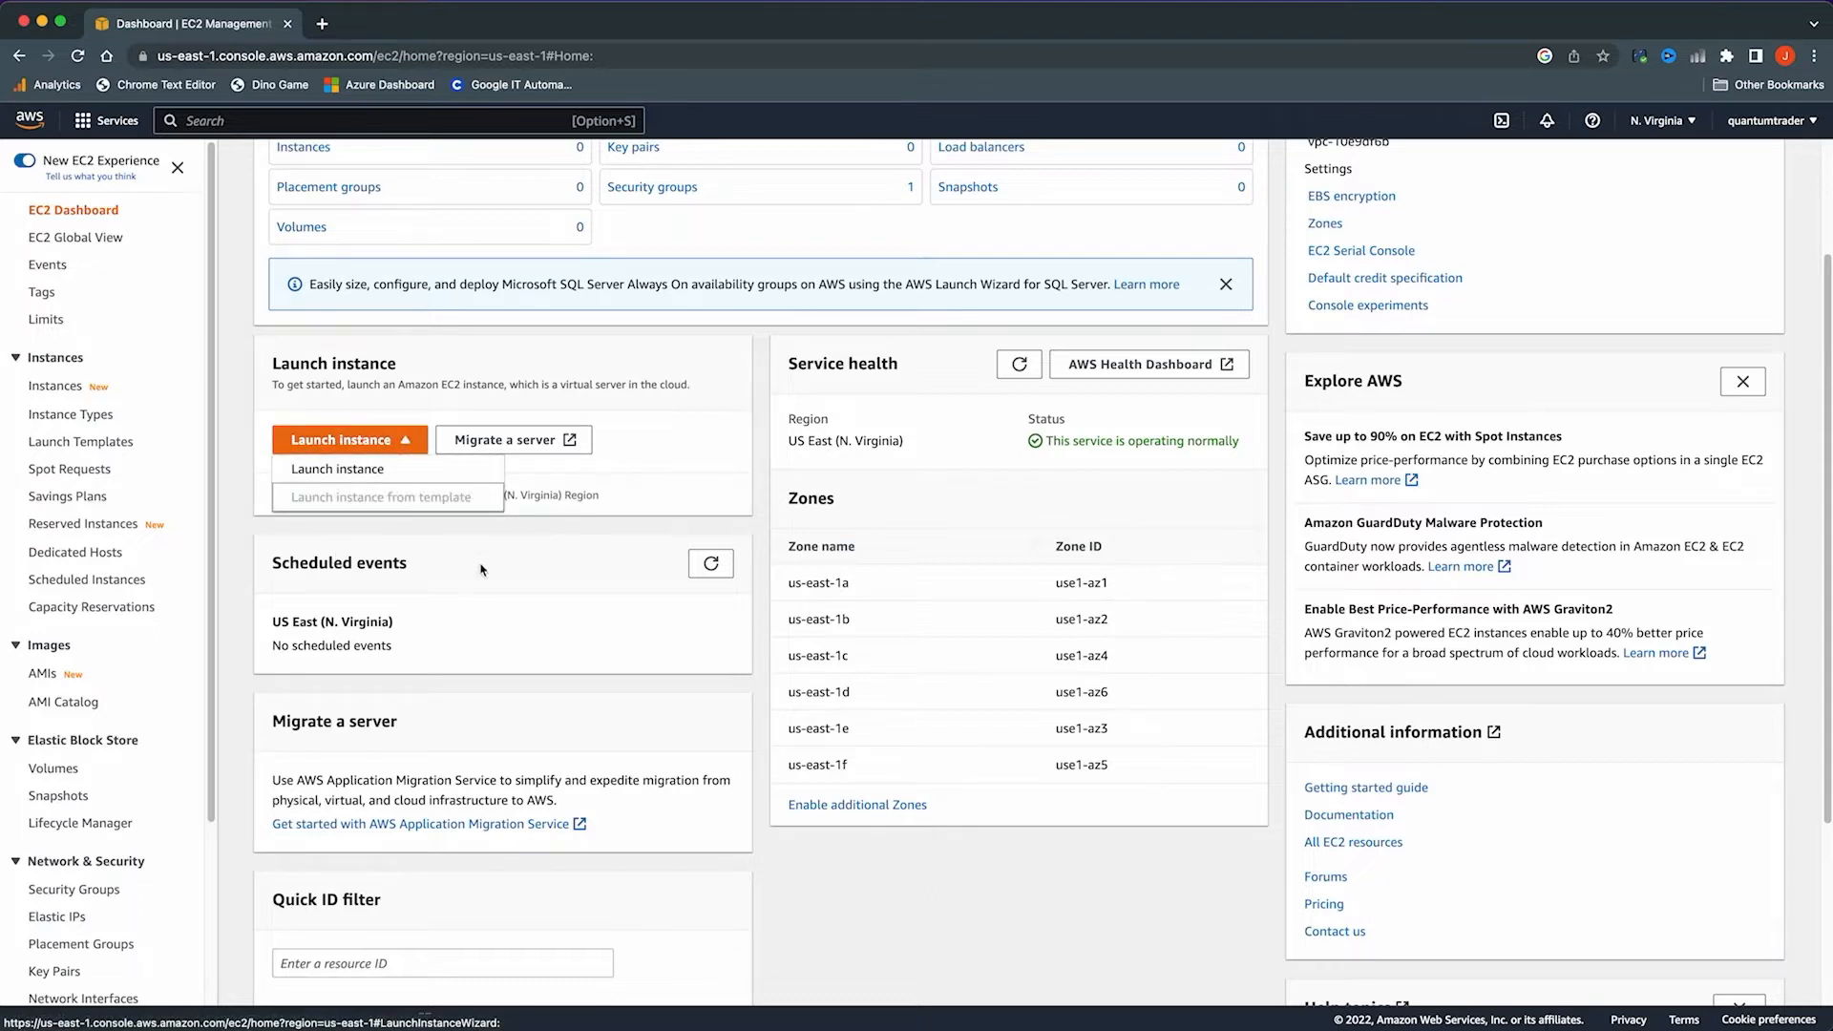
click(336, 480)
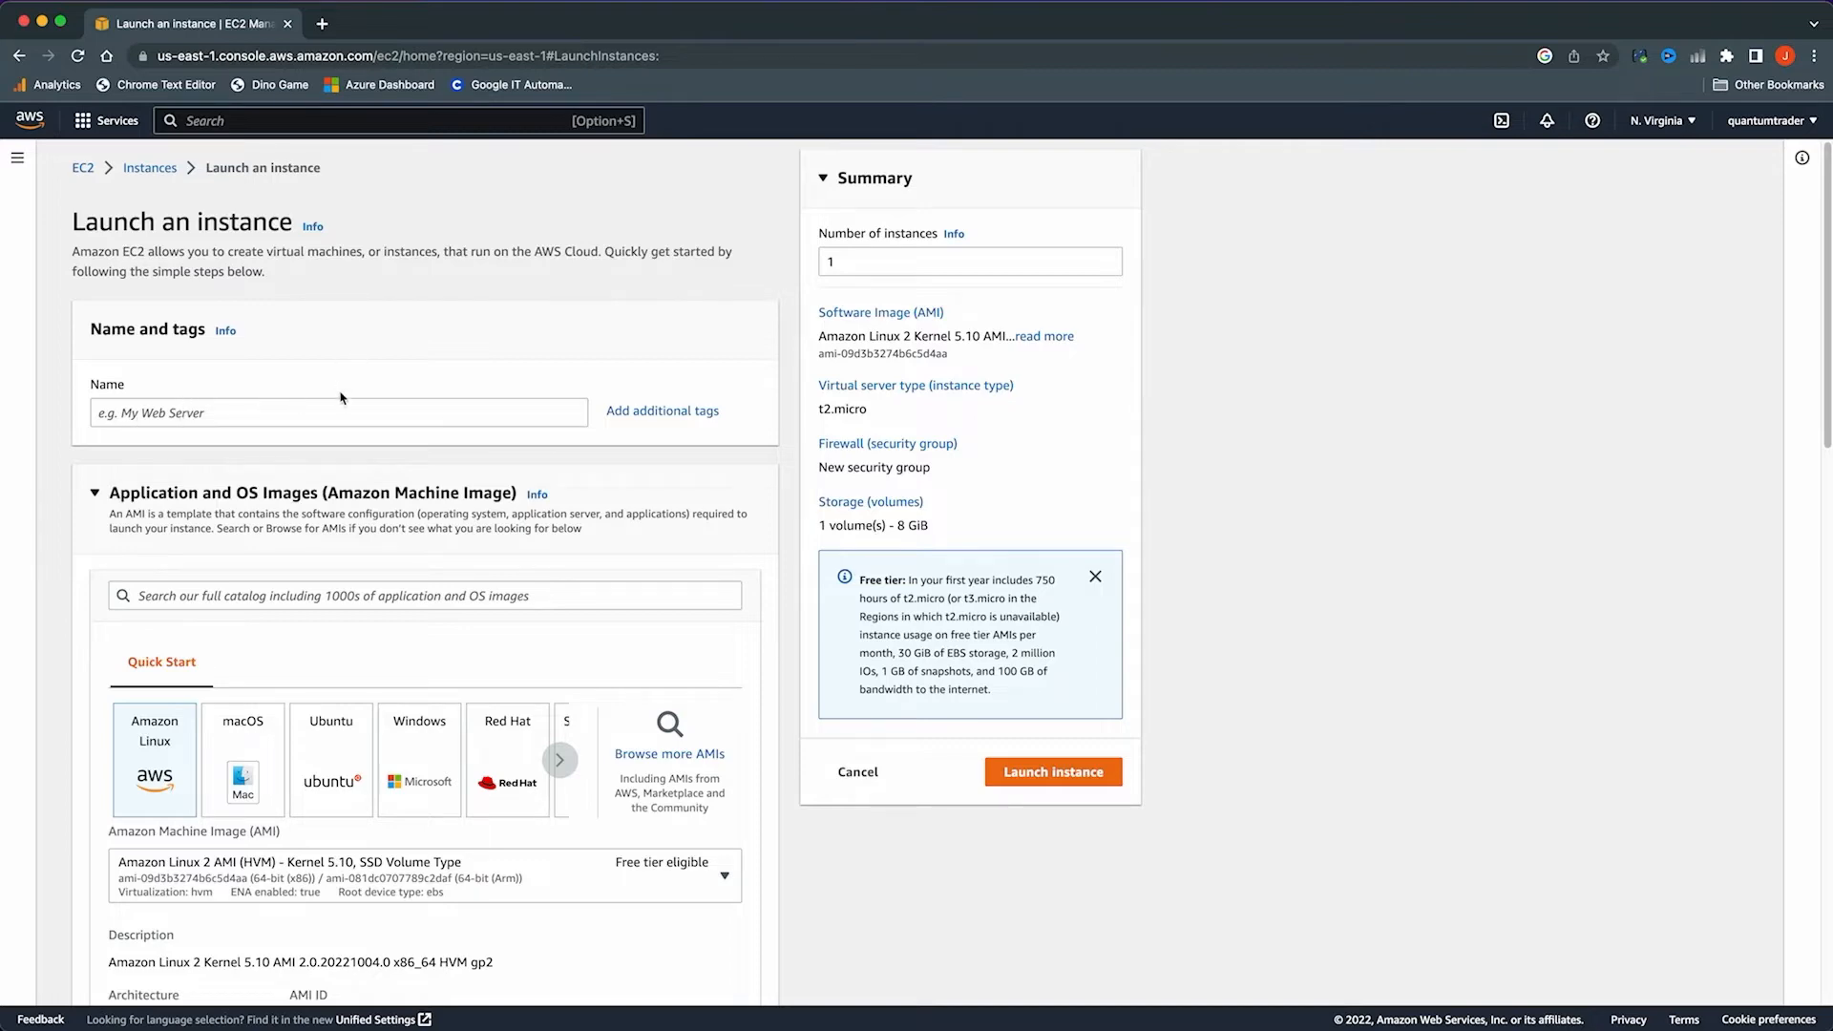
Name the new instance Youtube_VM
scroll(345, 435, down, 15)
scroll(348, 432, up, 15)
click(226, 411)
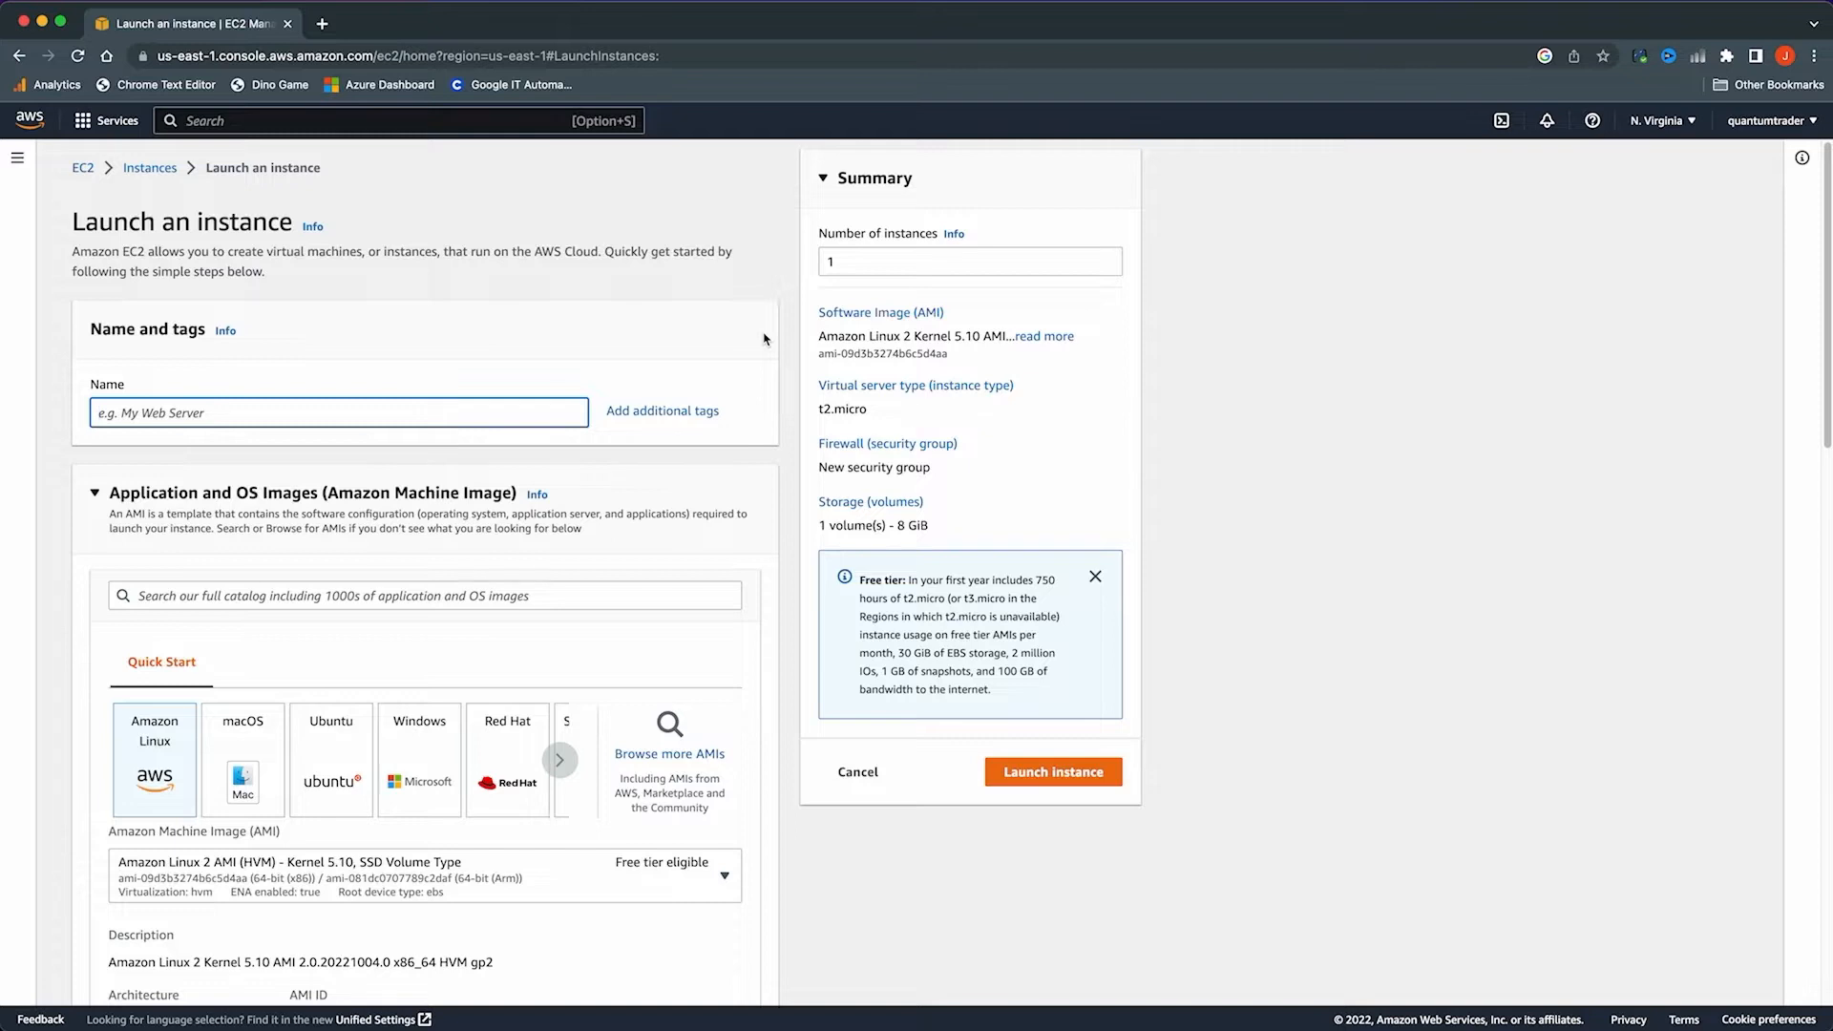
text(Youtube_VM)
Choose Ubuntu as the instance's operating system image and check the other quick-start images
scroll(221, 655, down, 3)
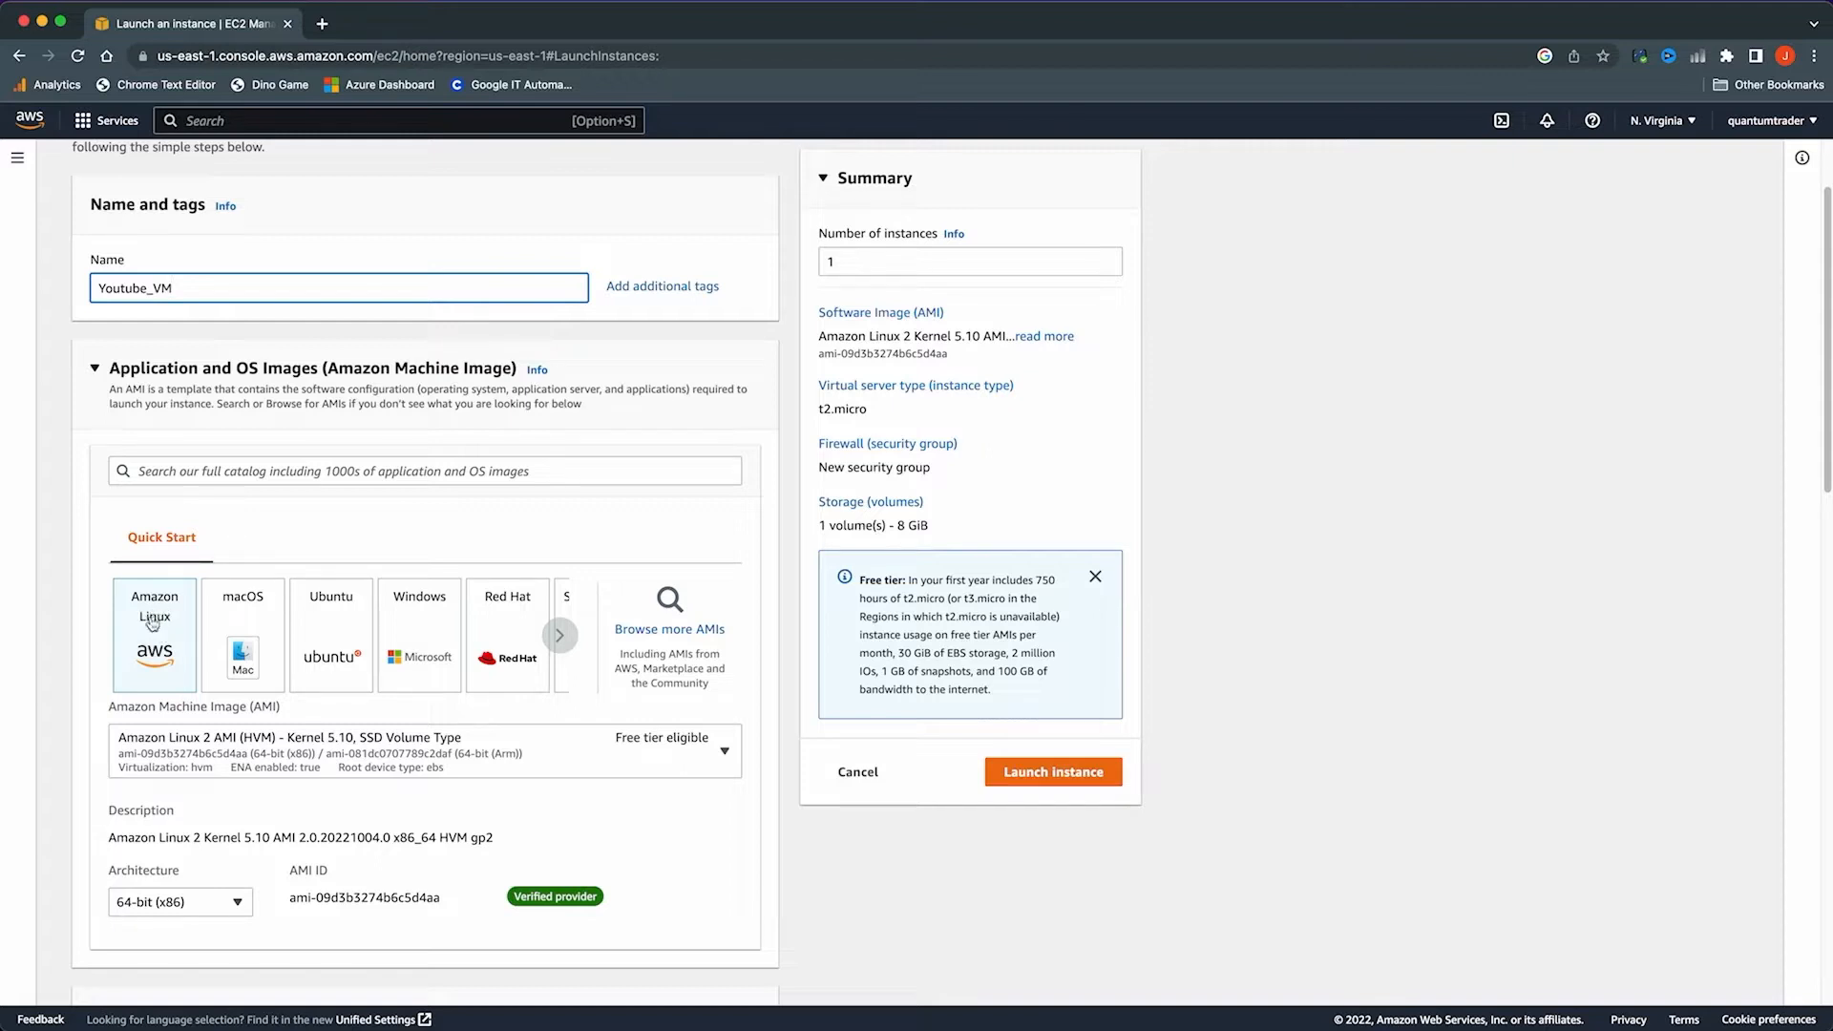
click(332, 632)
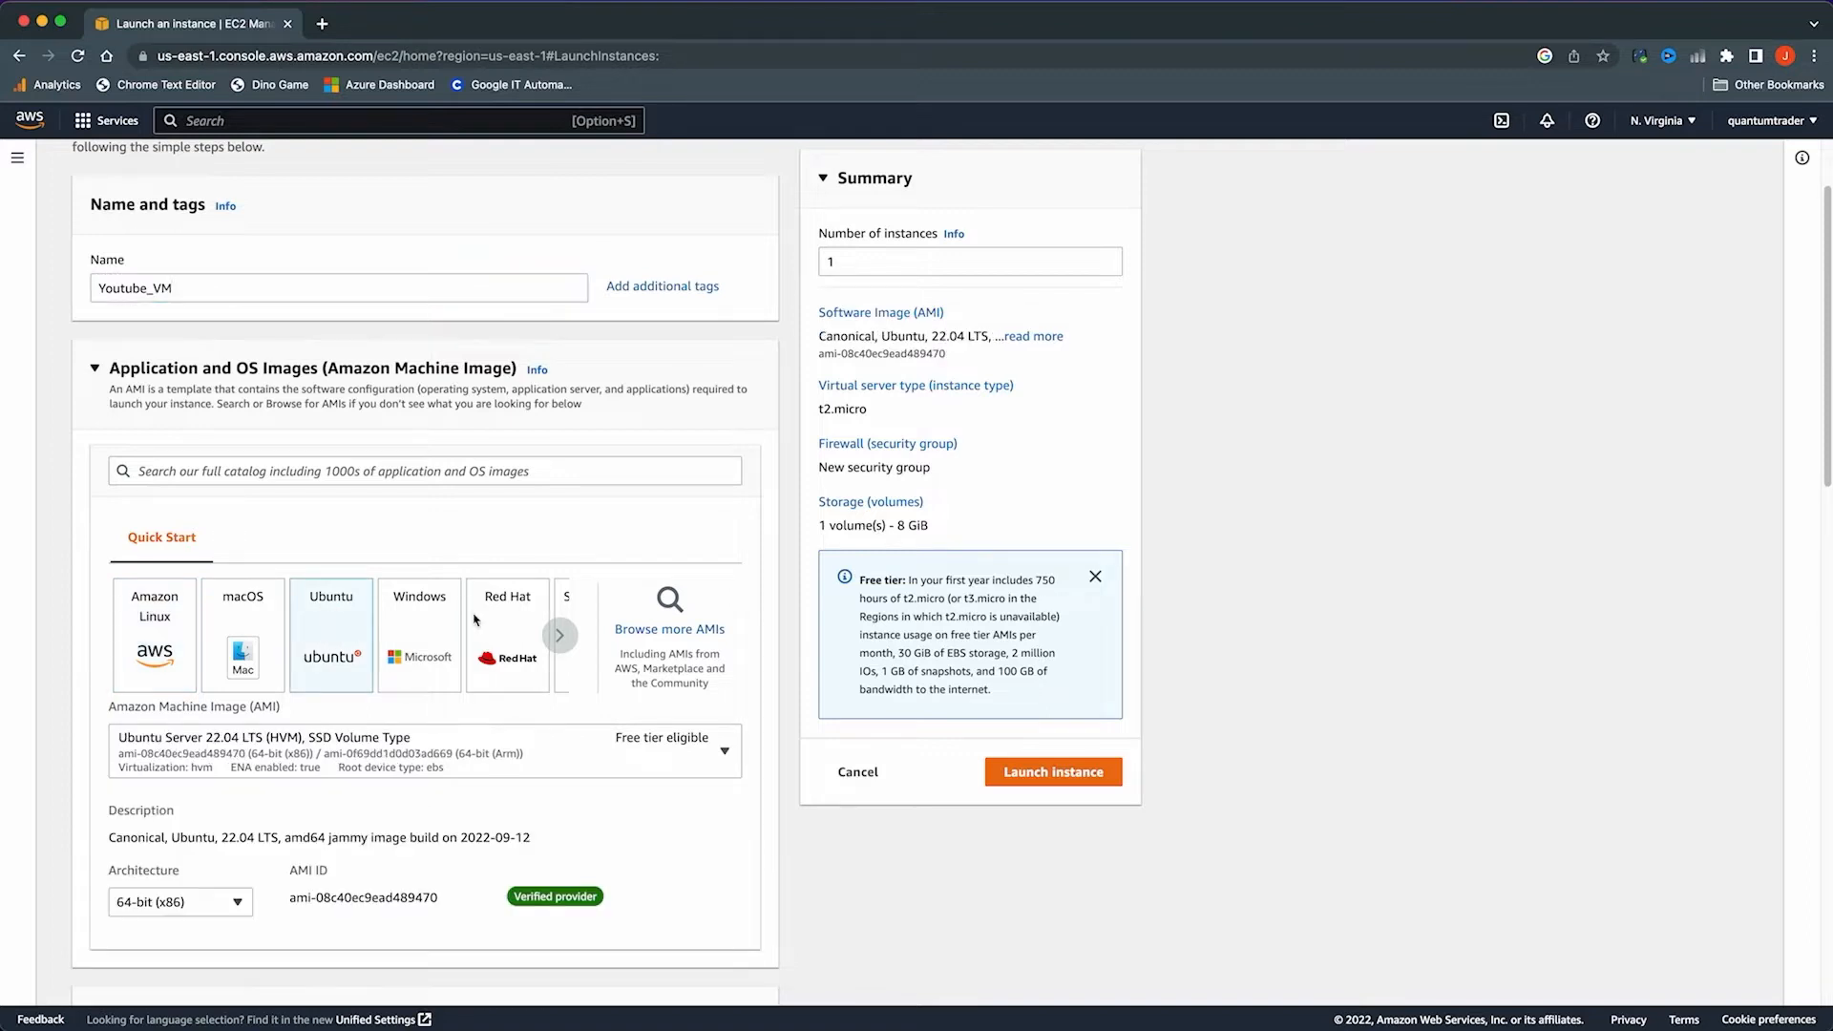
click(559, 635)
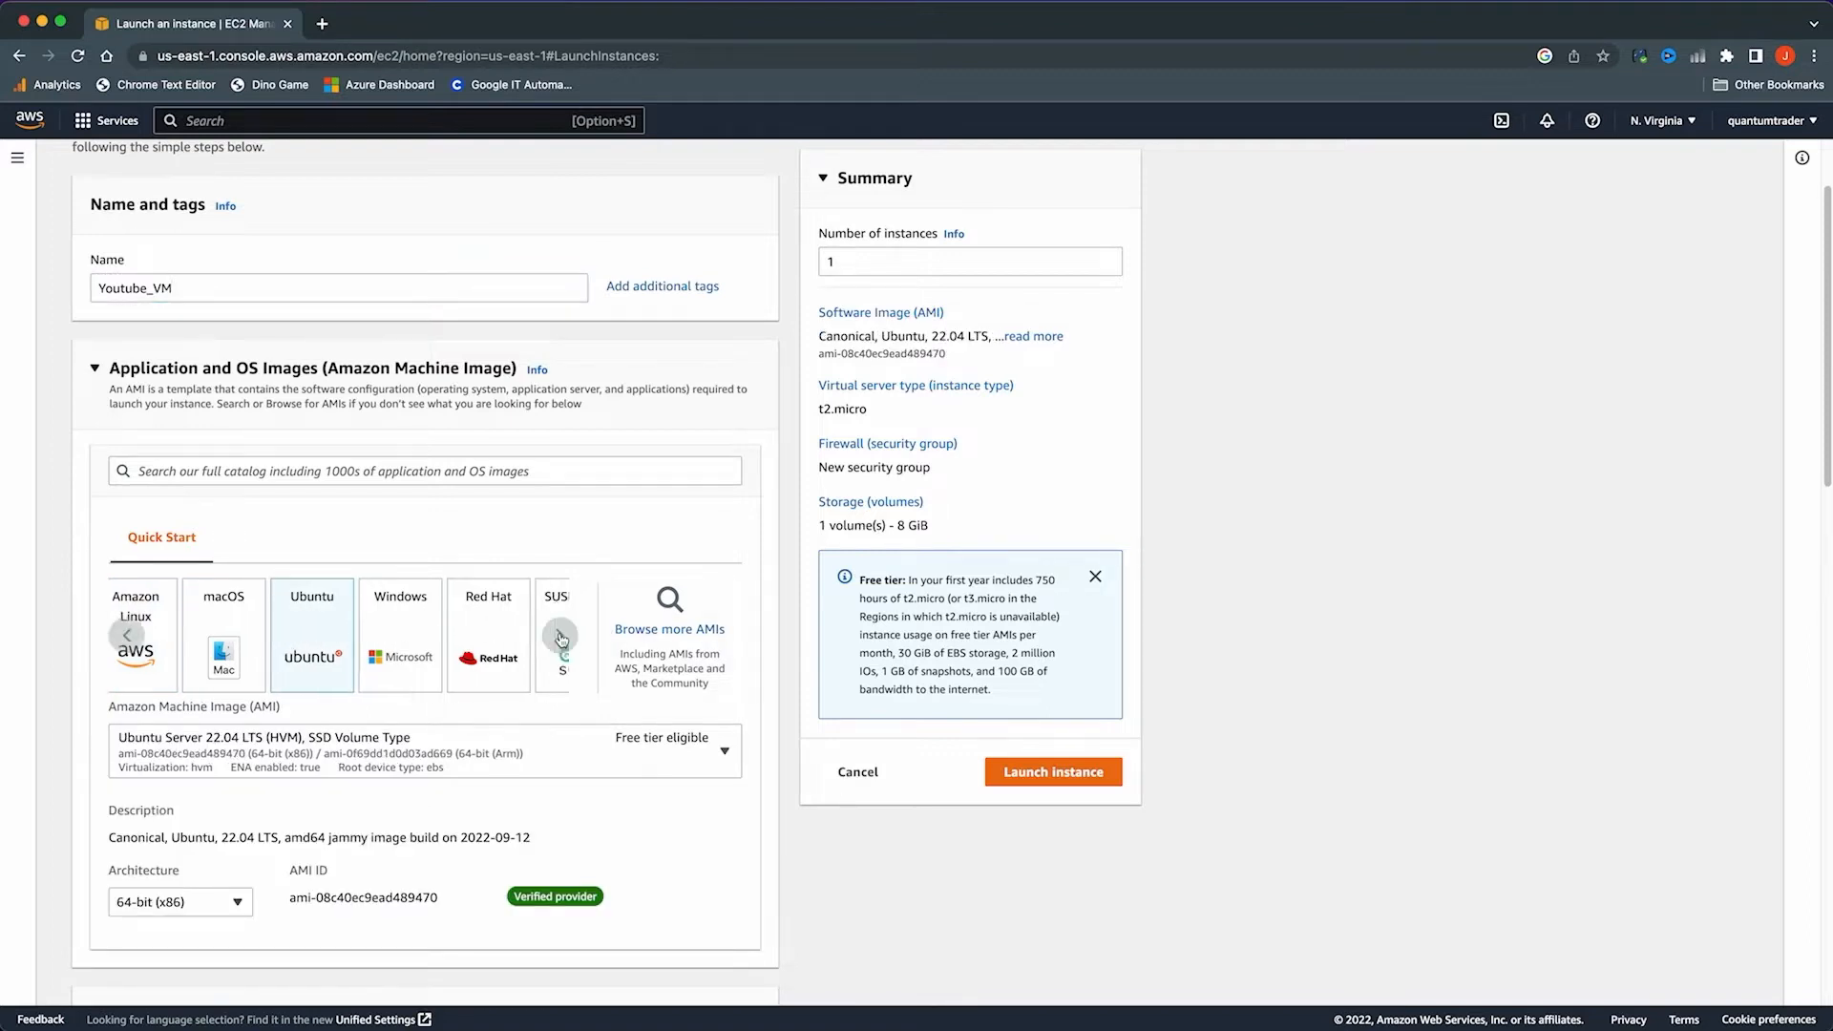
click(126, 635)
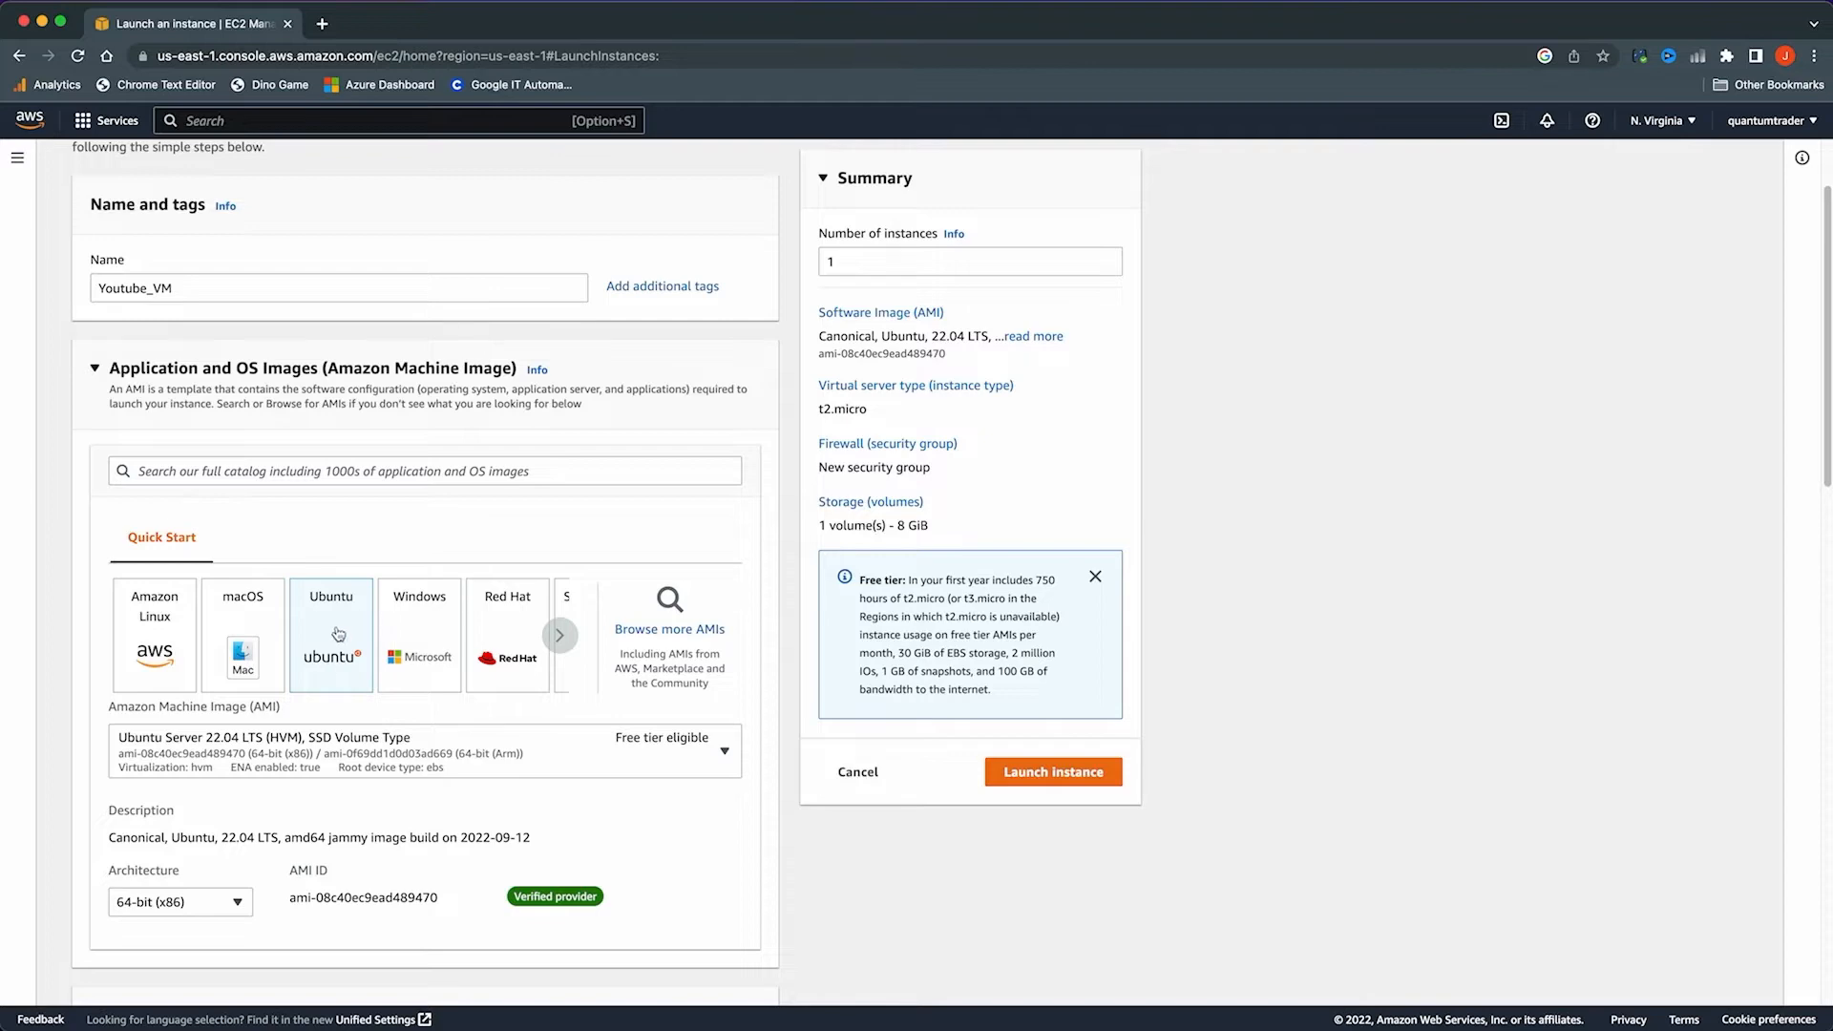
Select the free tier eligible t2.micro as the instance type
scroll(335, 635, down, 5)
scroll(328, 646, up, 1)
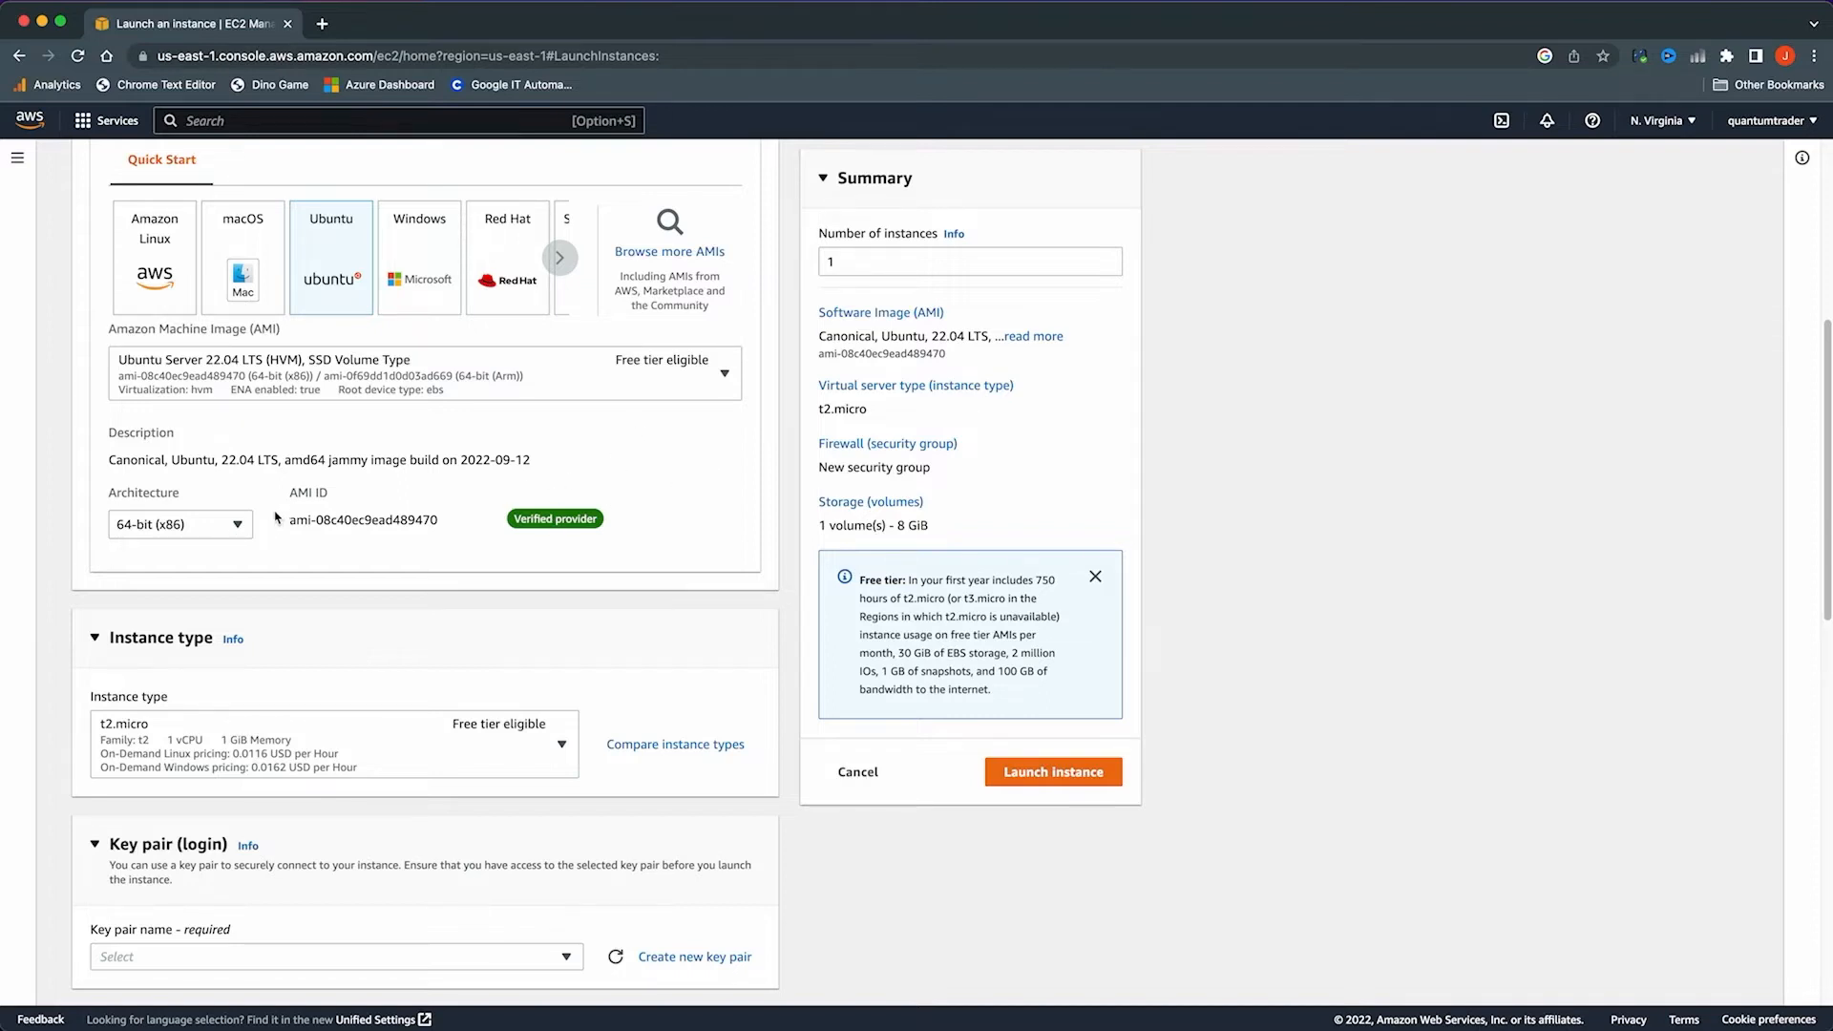
scroll(533, 472, down, 5)
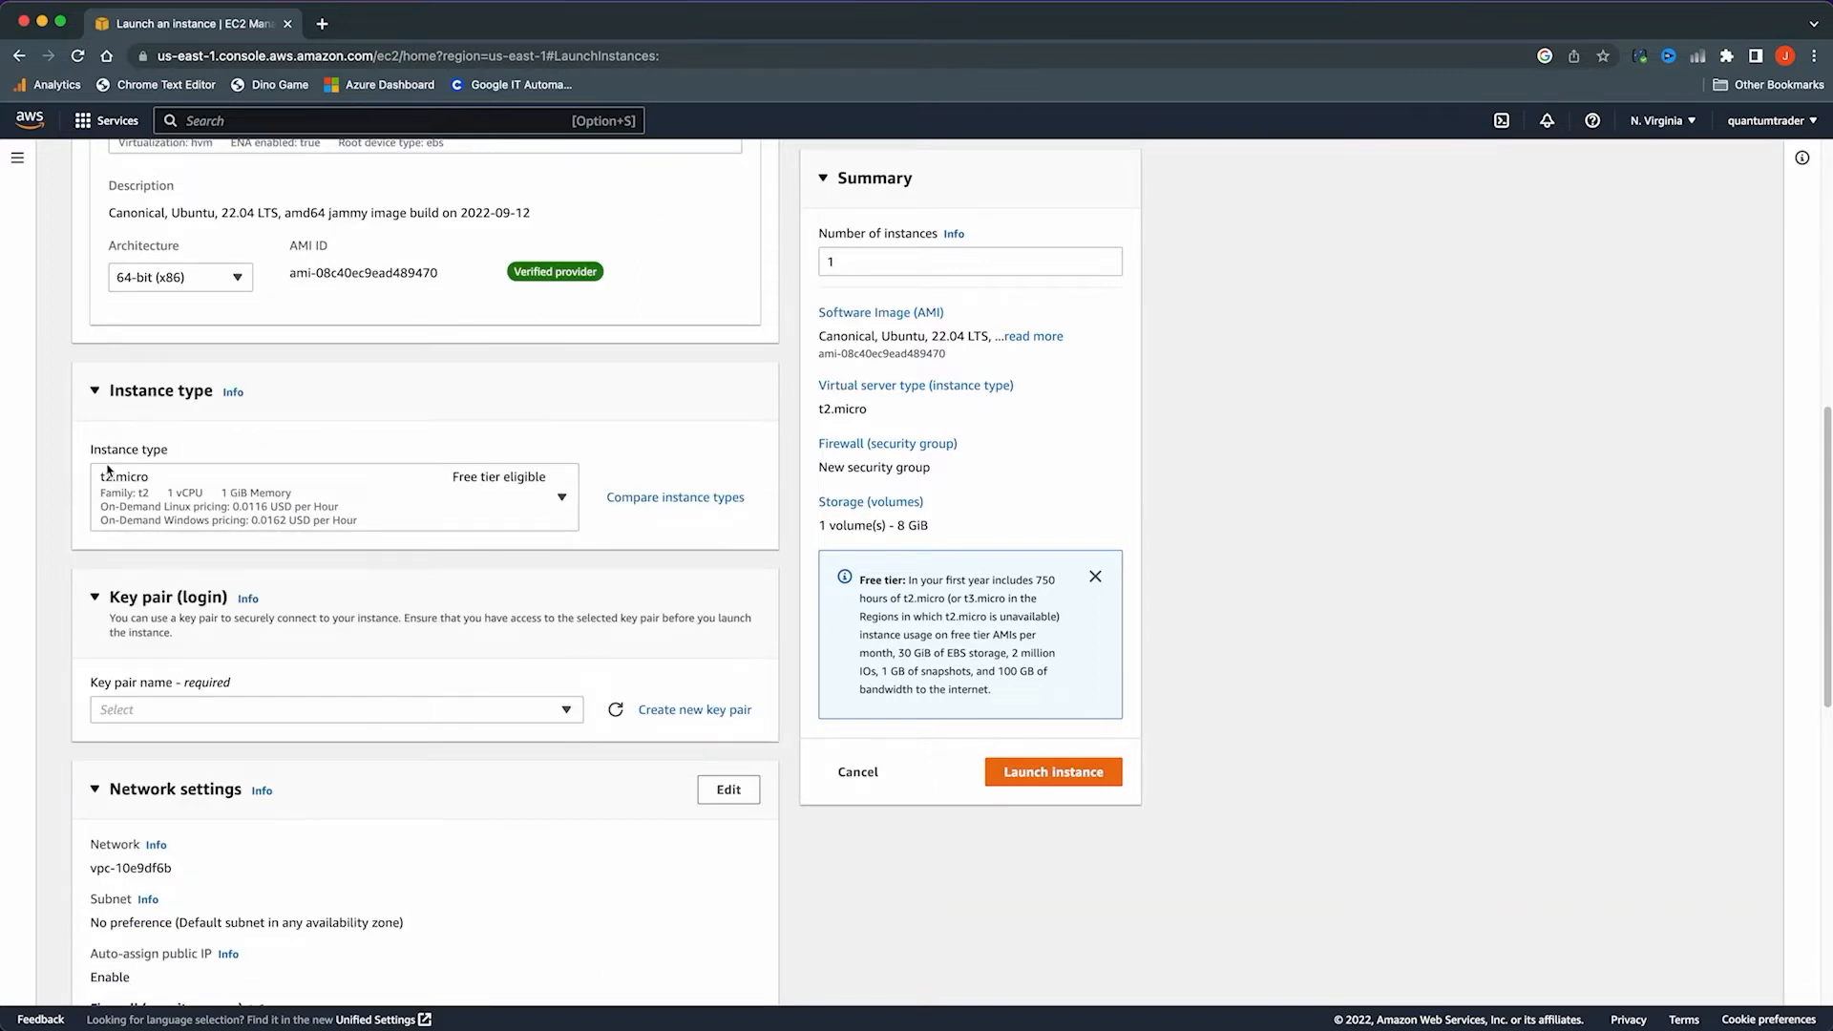
click(189, 485)
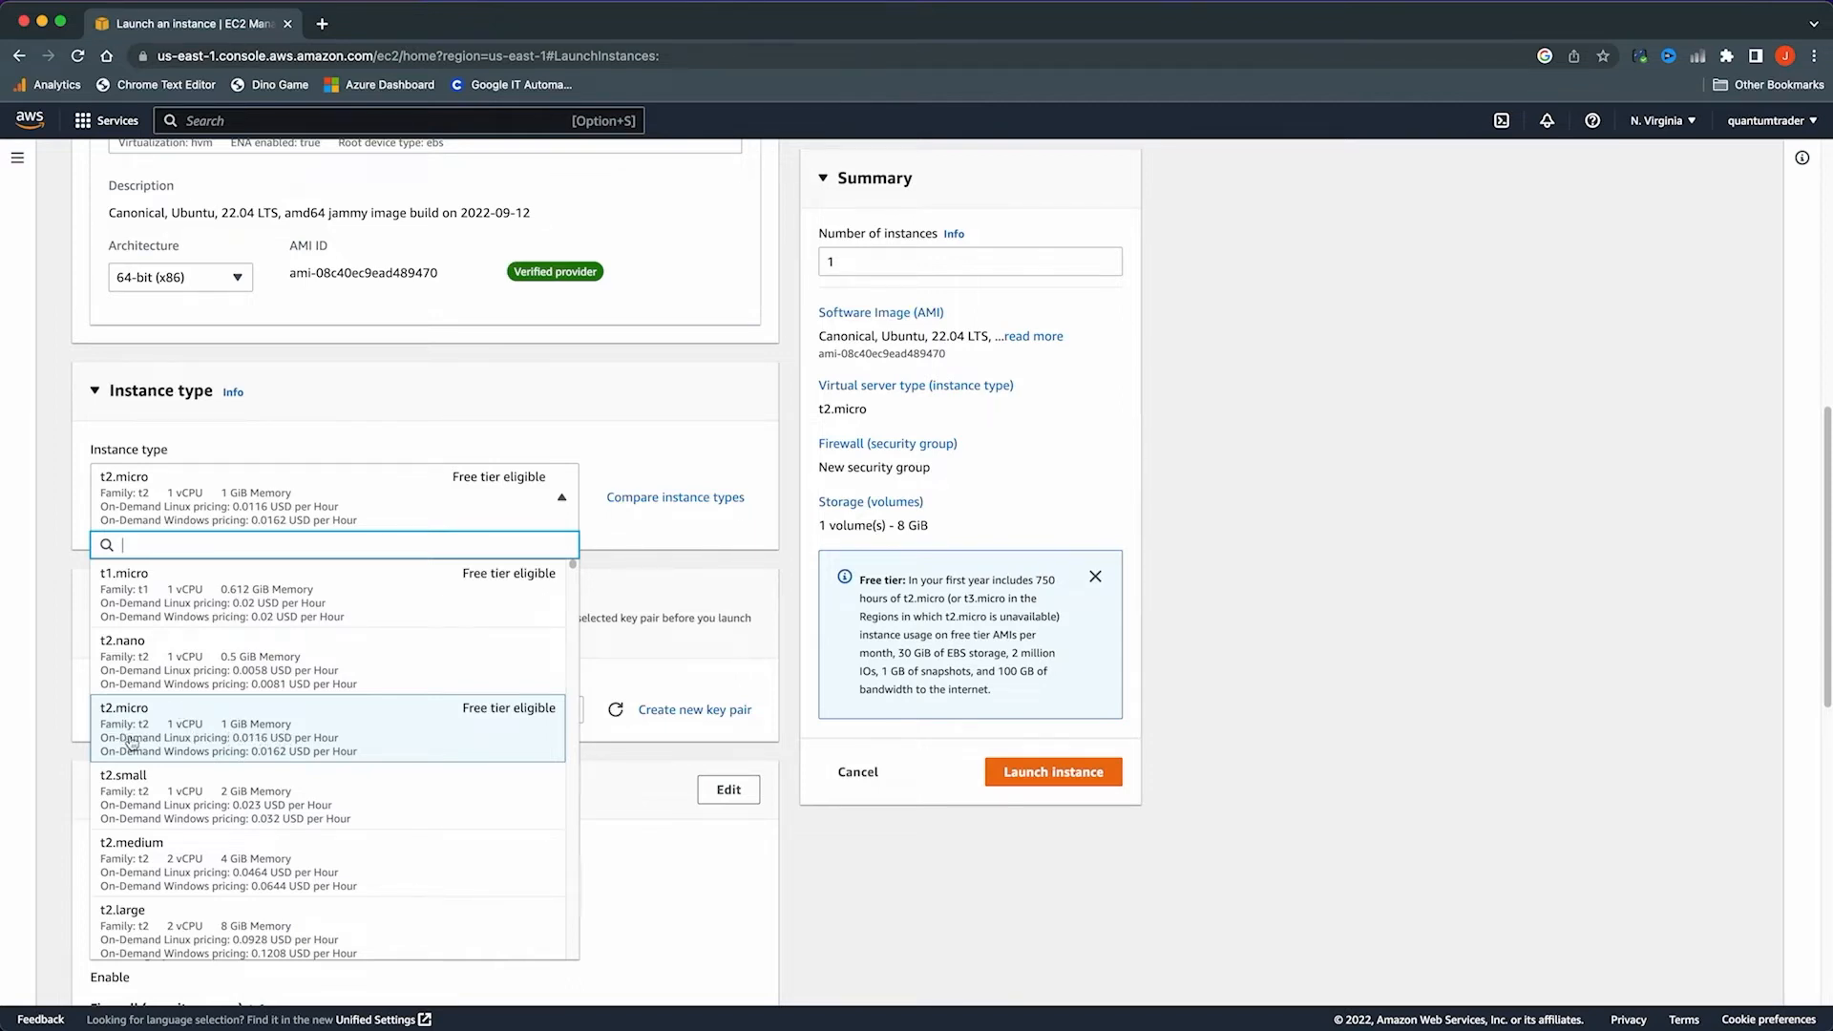
click(493, 729)
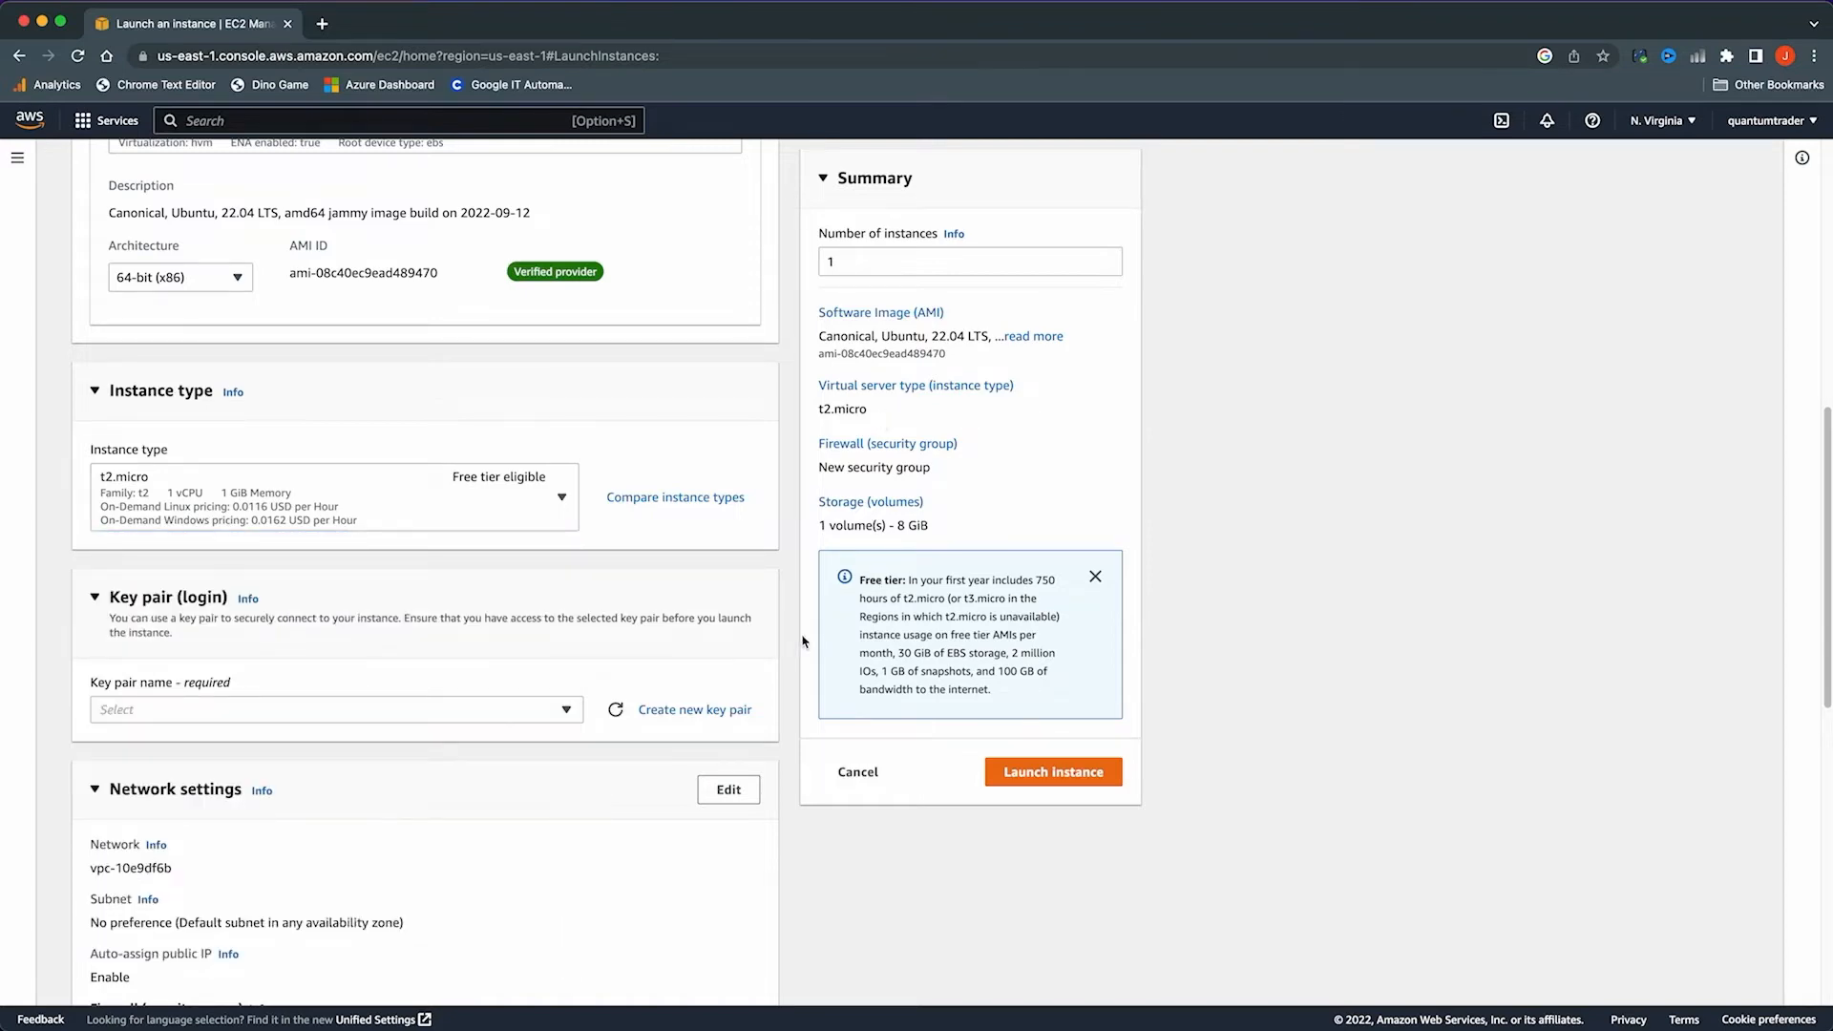
Create a new RSA login key pair named aws_youtube with the .pem private key file format
scroll(560, 503, down, 5)
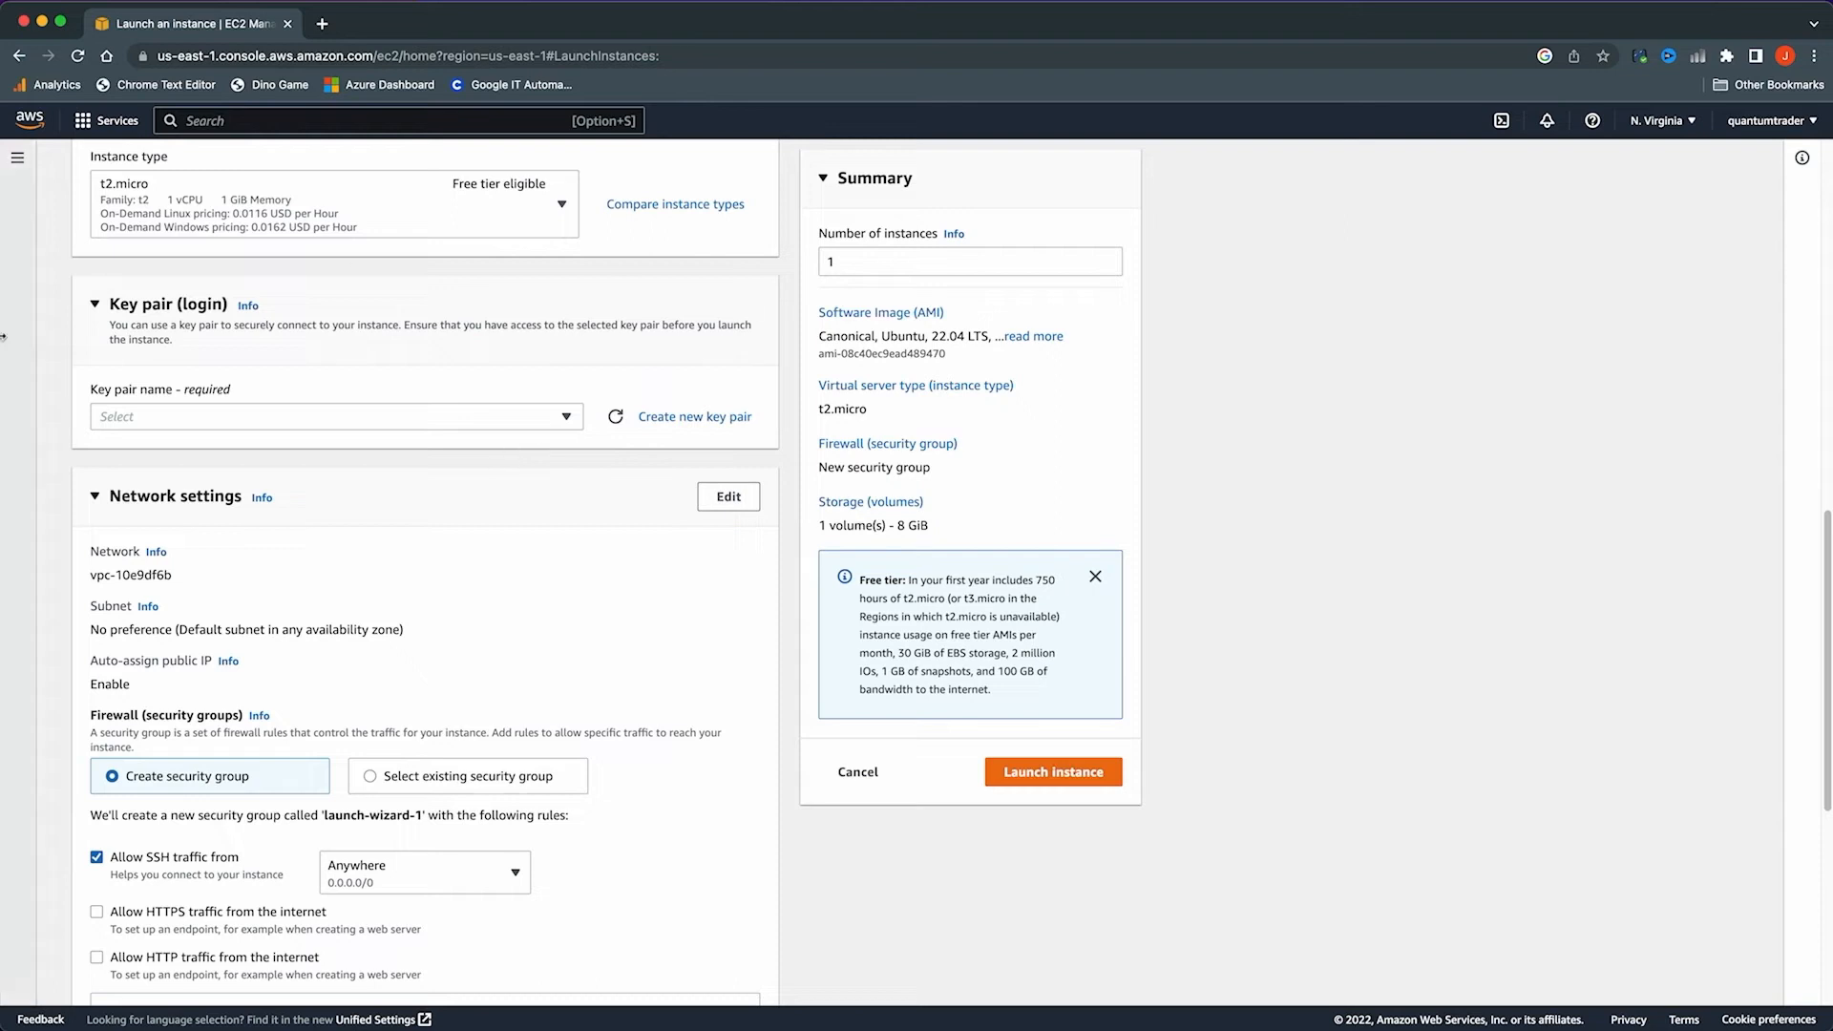
scroll(394, 408, up, 1)
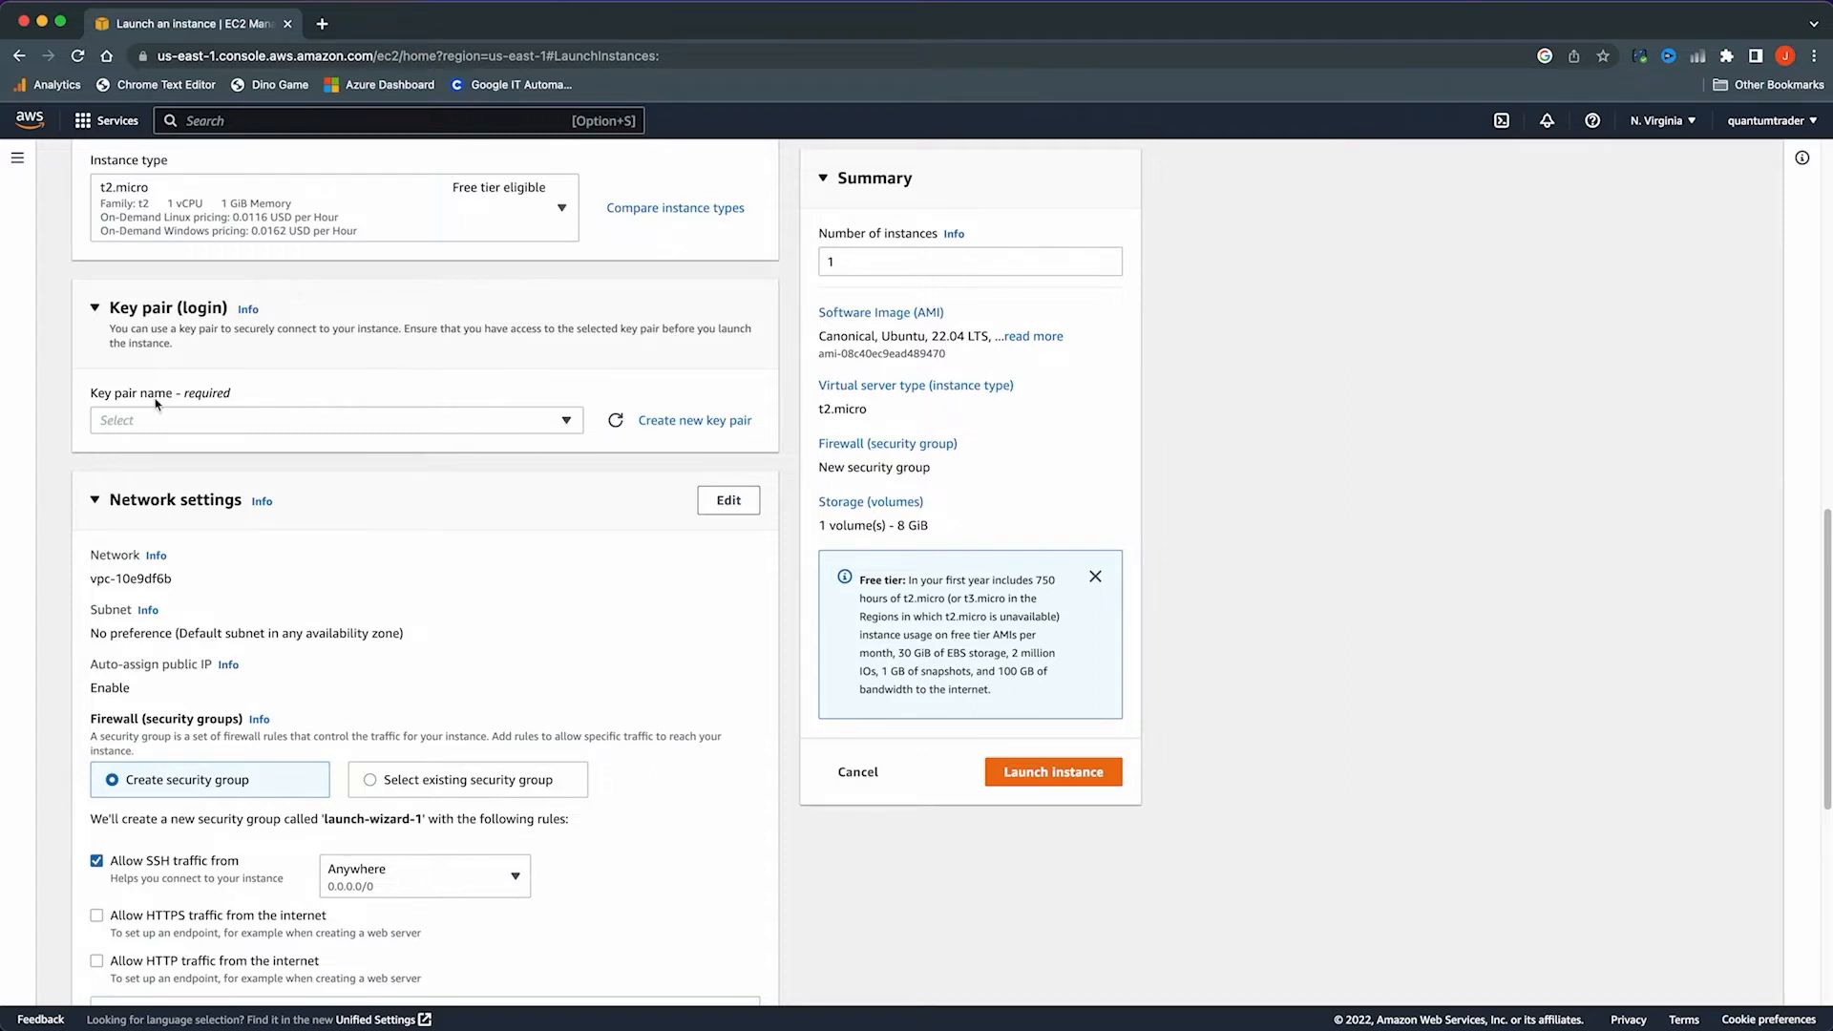
click(687, 422)
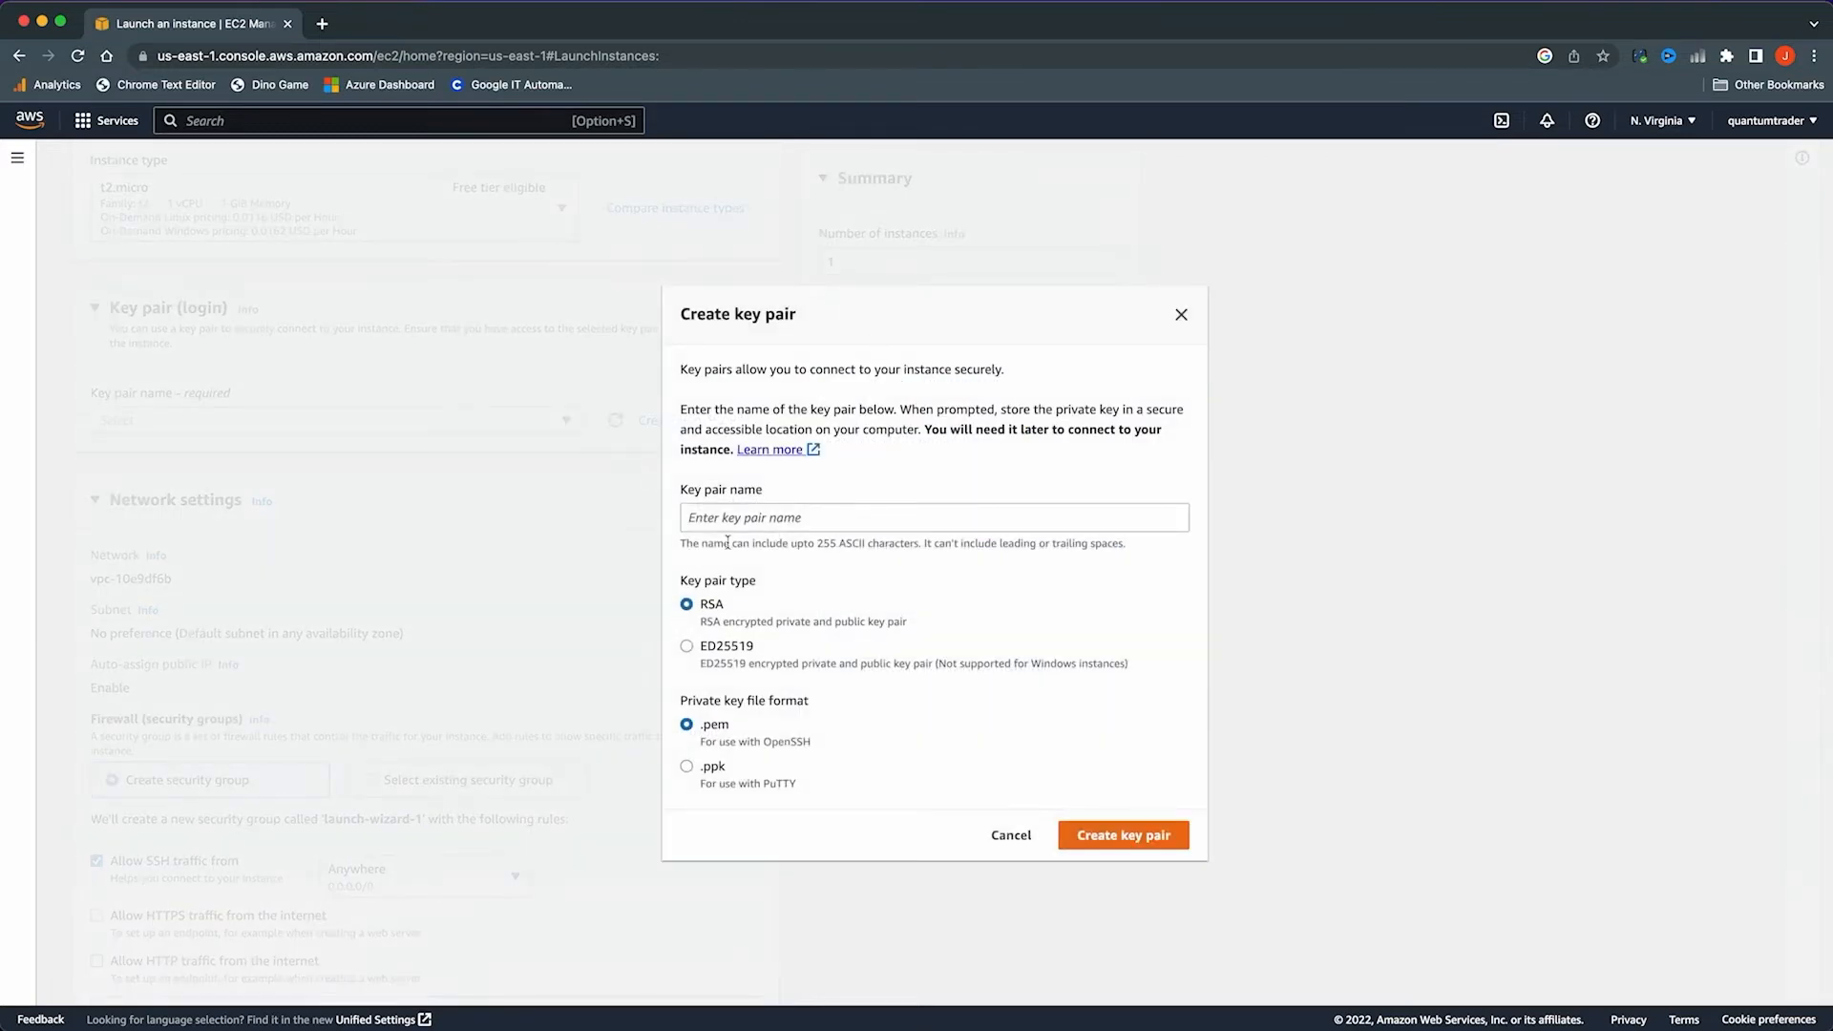
click(744, 515)
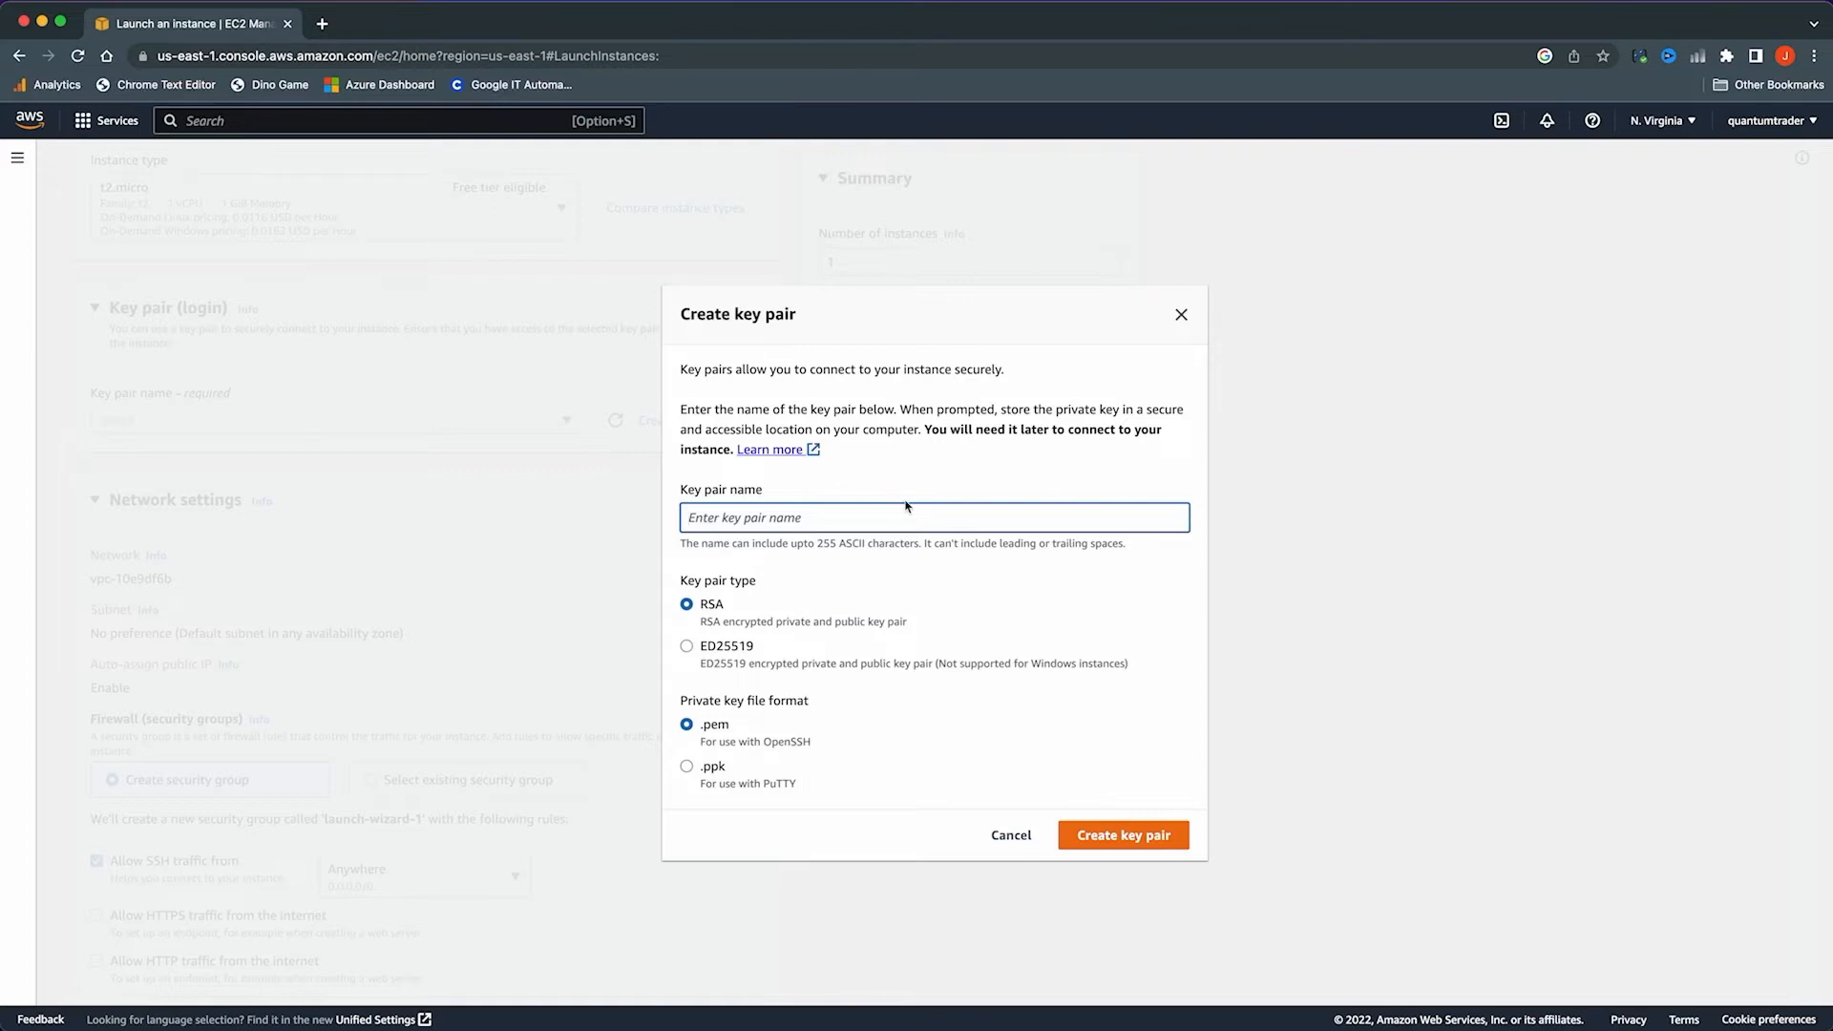
text(aws_youtube)
drag(764, 747, 818, 743)
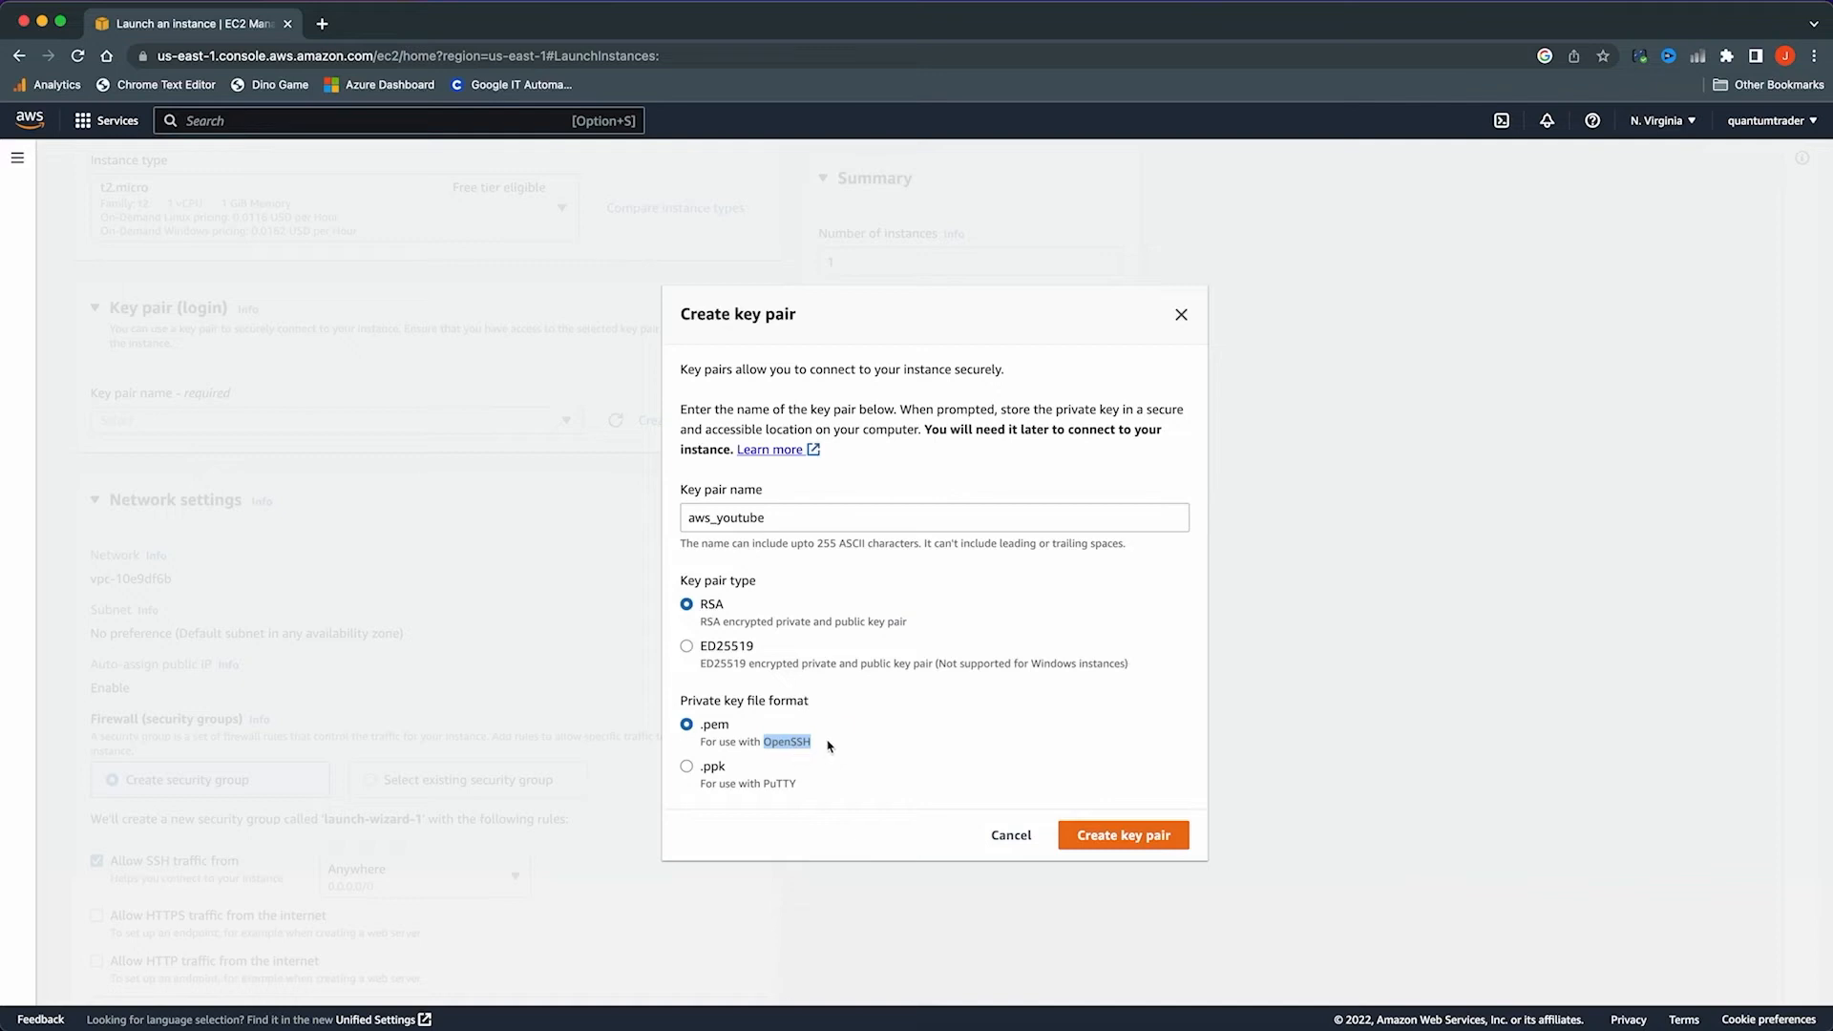
click(829, 746)
drag(765, 784, 802, 785)
click(777, 789)
click(710, 729)
click(1114, 837)
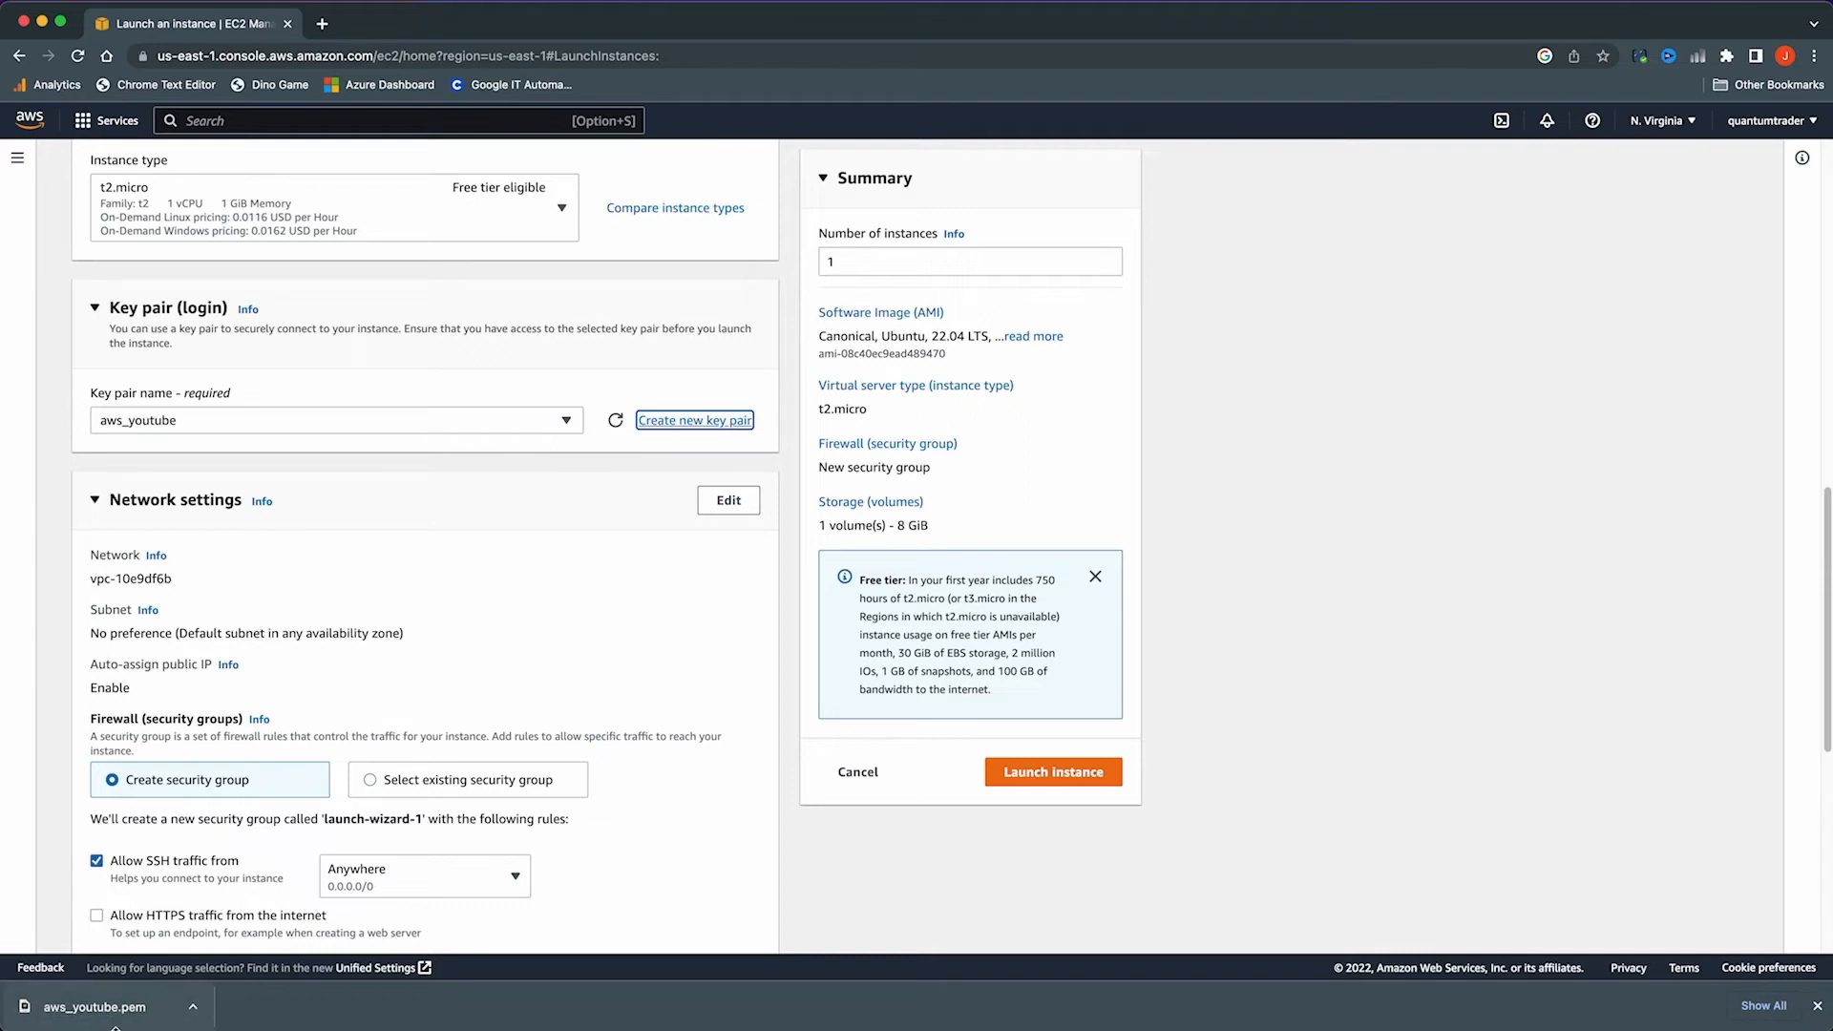
Review the instance's network settings, SSH firewall rule, storage configuration with its free tier note, and the name and image sections
scroll(670, 588, down, 2)
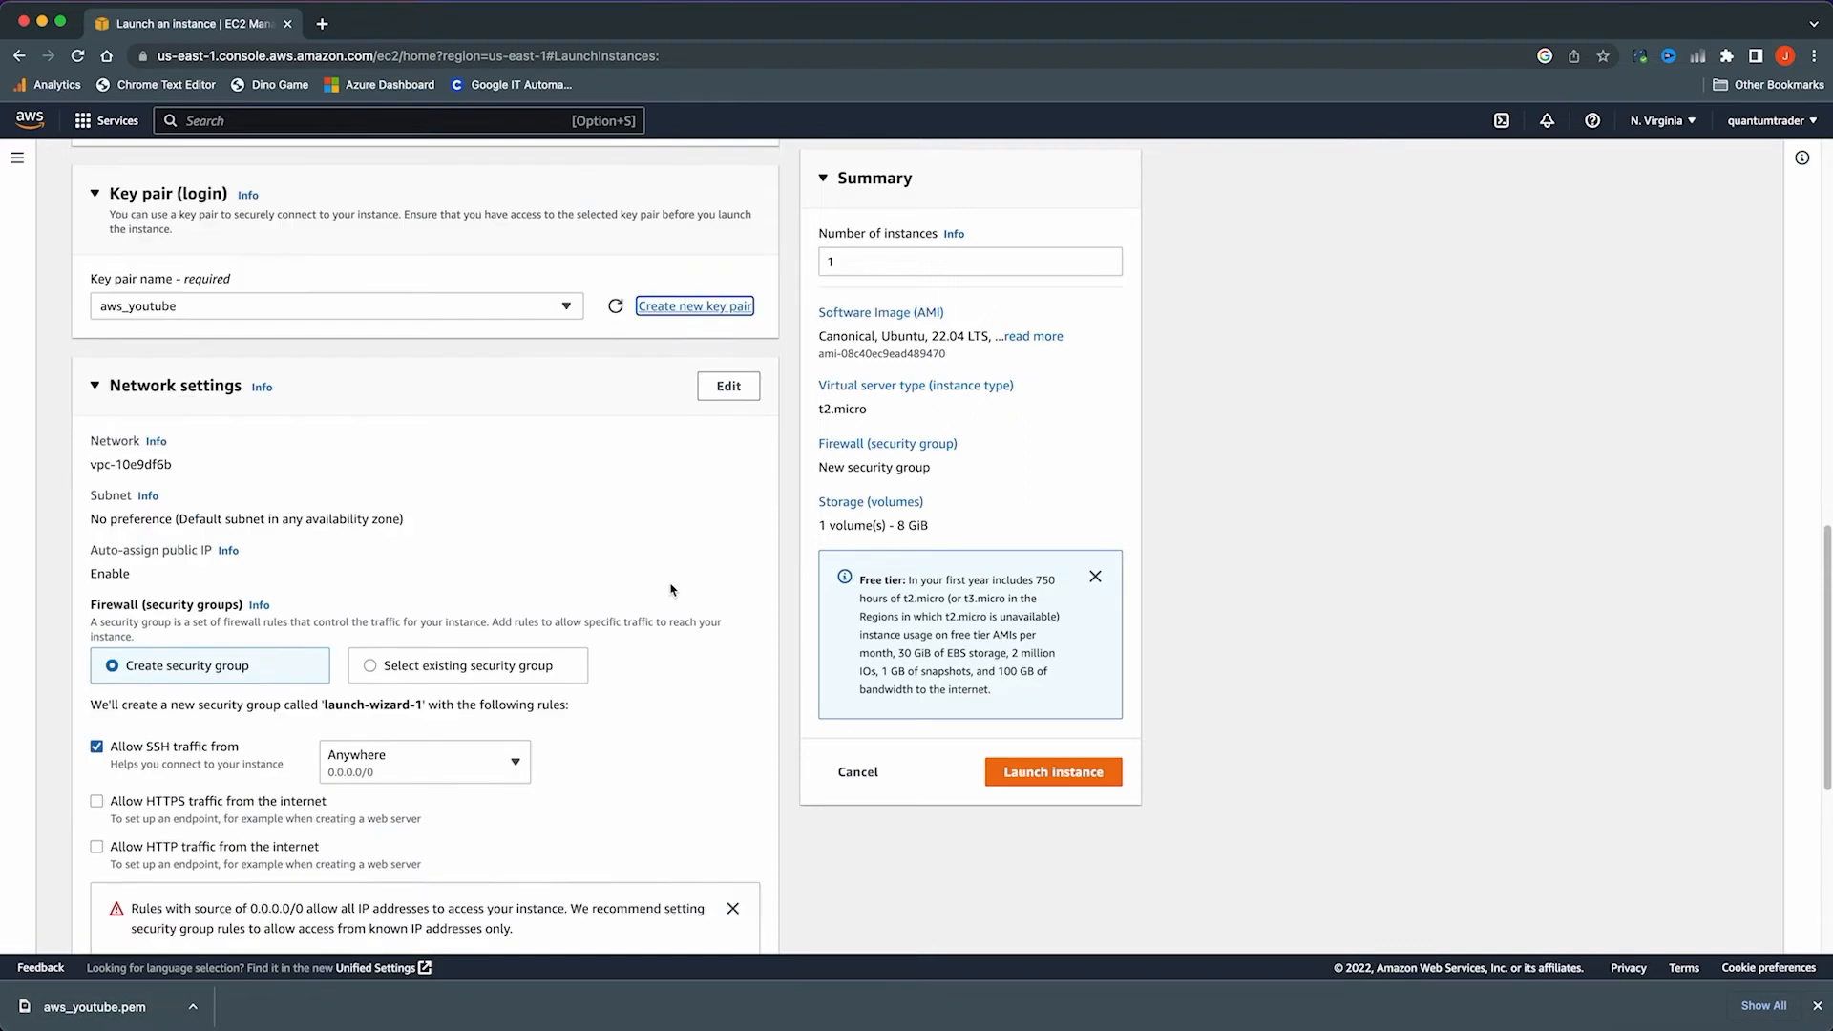
scroll(679, 642, down, 4)
scroll(679, 642, up, 1)
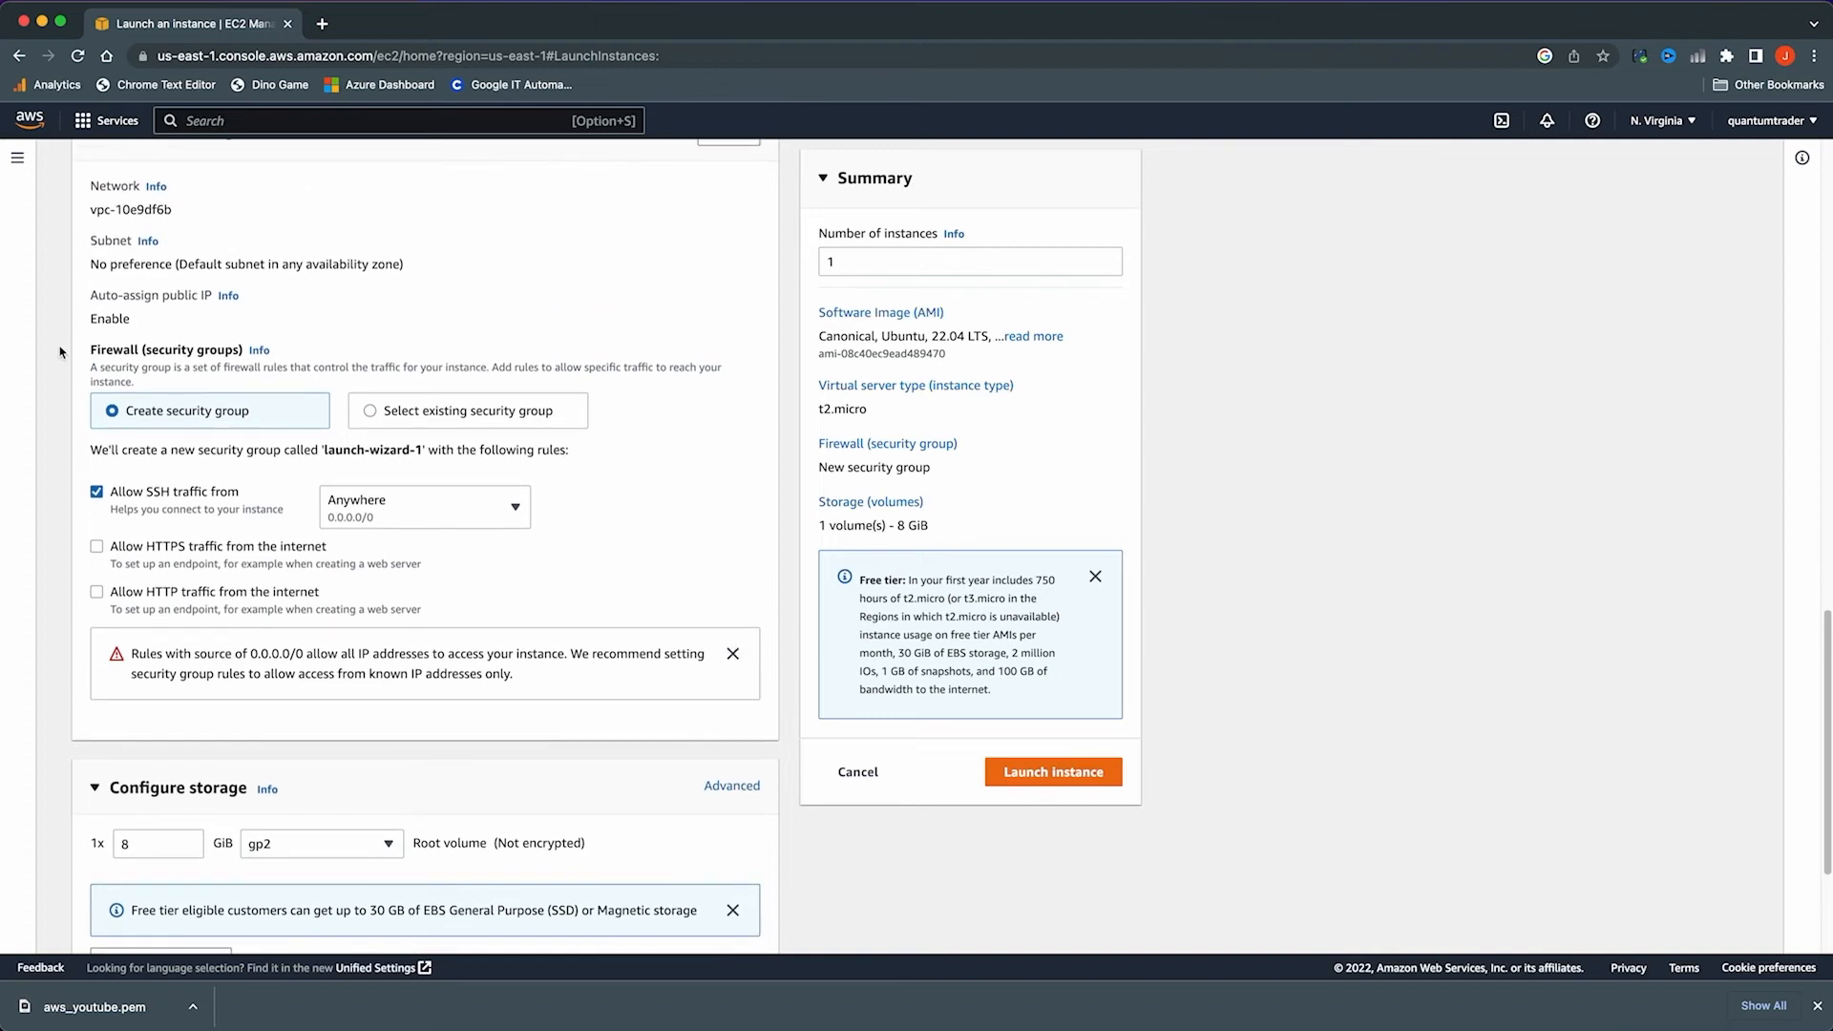
scroll(370, 419, up, 1)
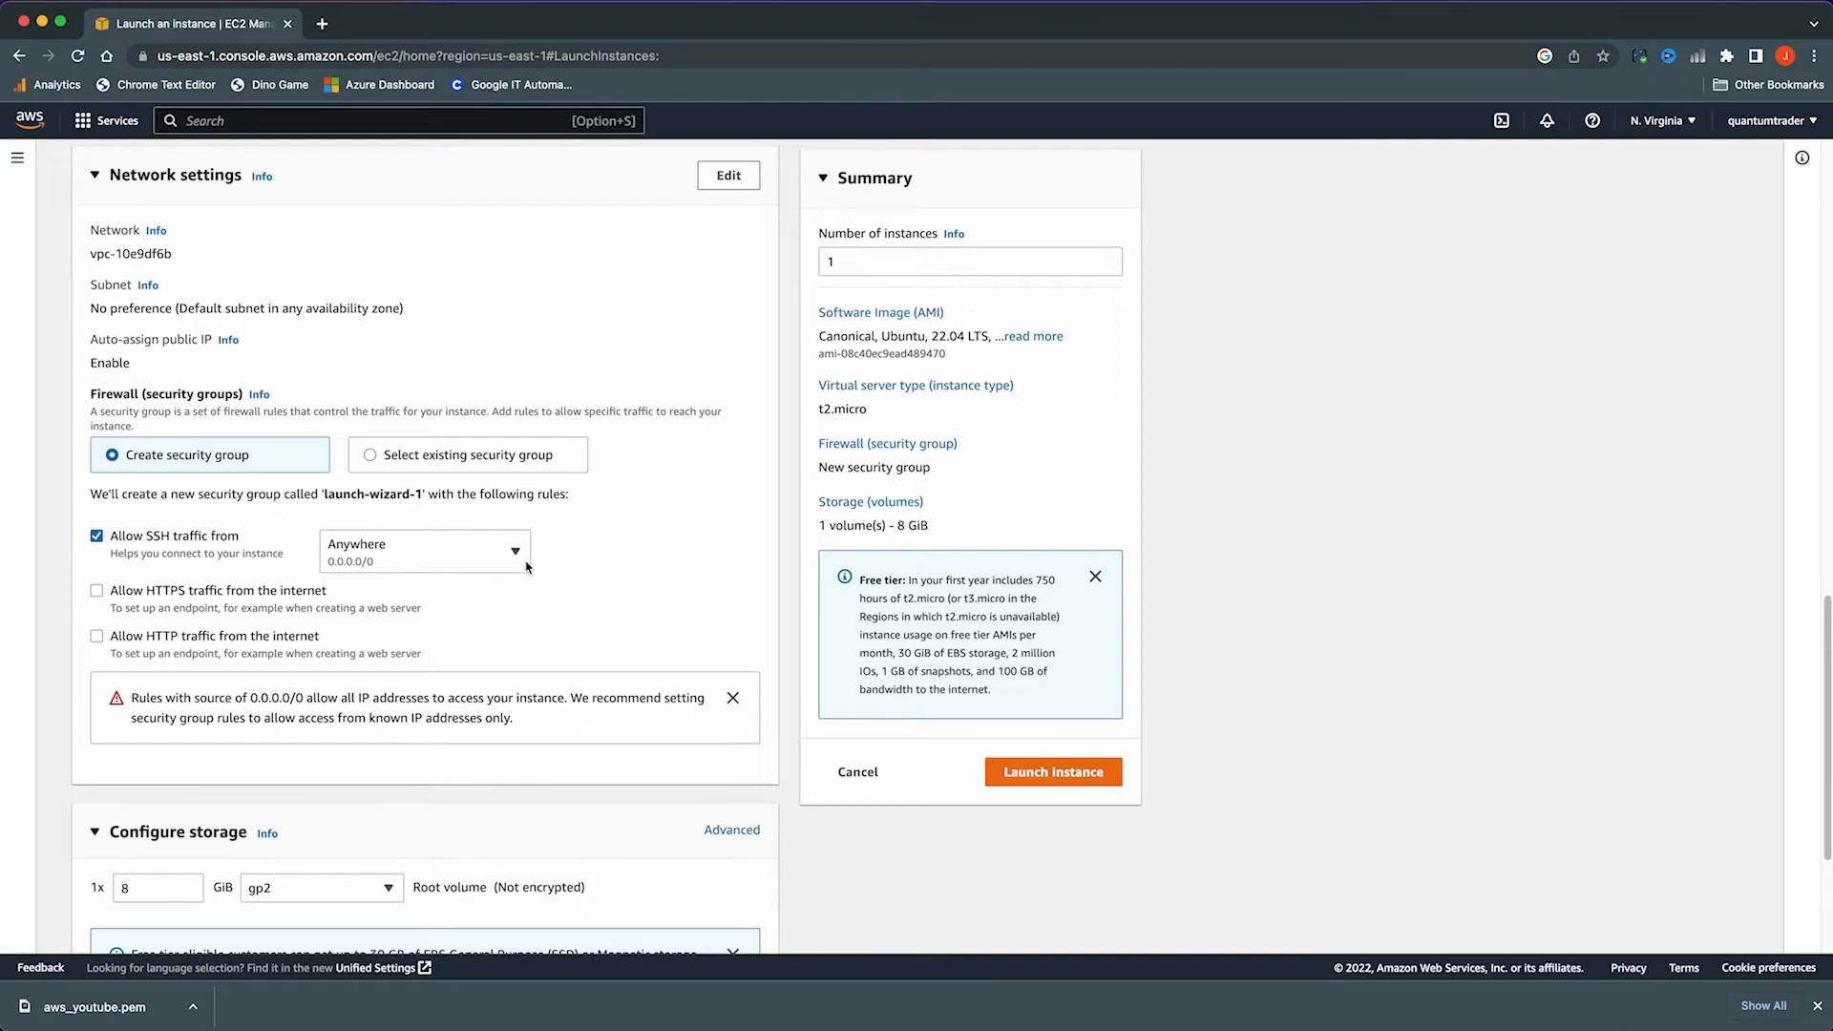
scroll(479, 593, down, 3)
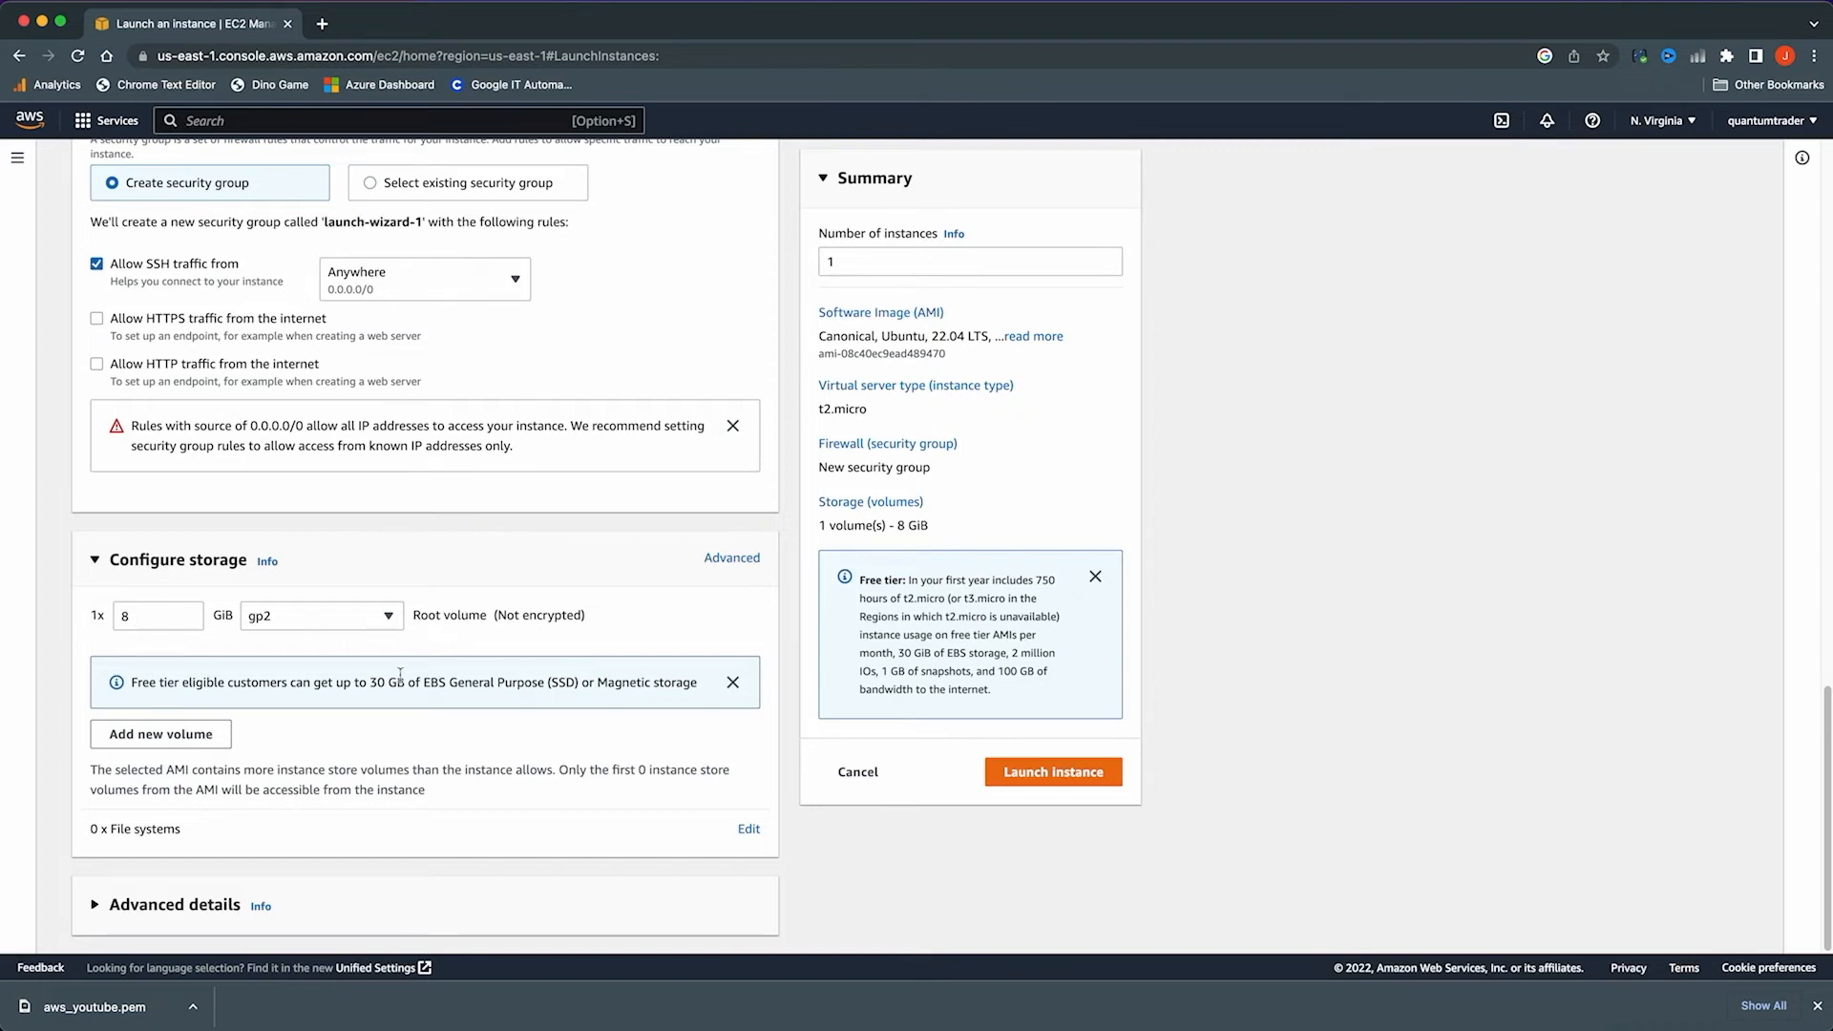
drag(359, 681, 497, 681)
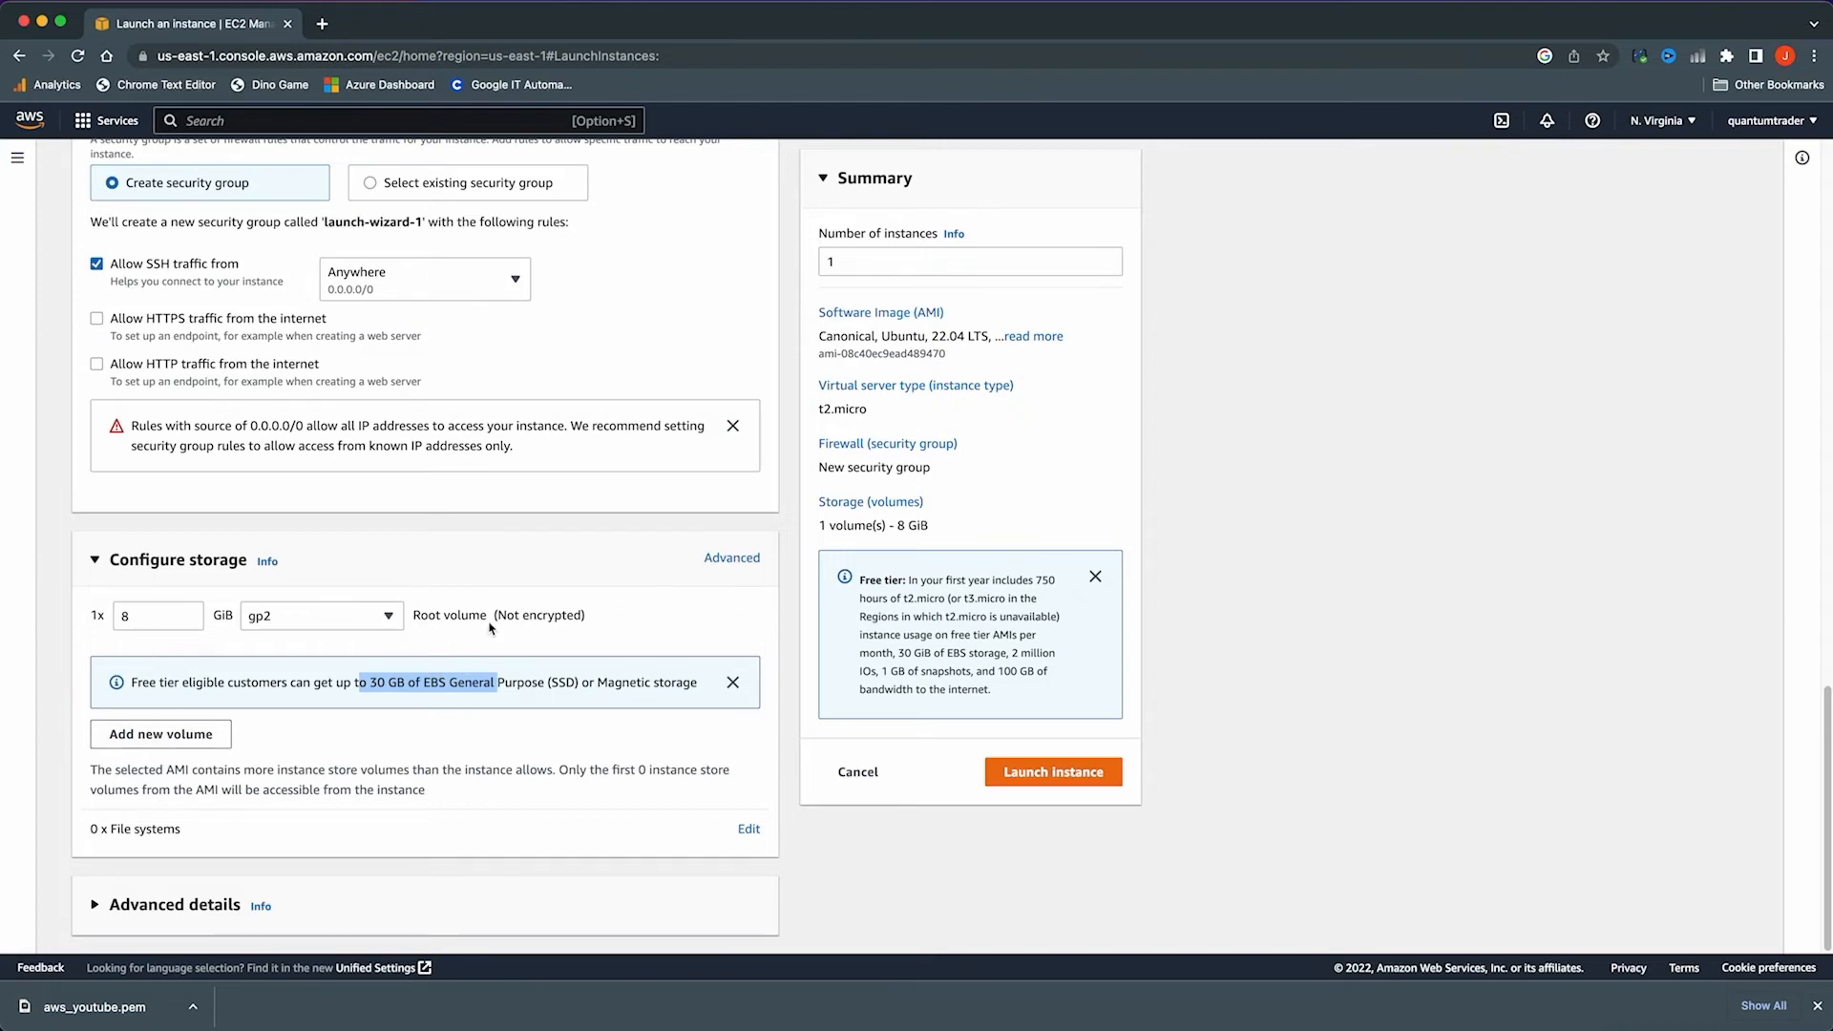
scroll(534, 598, up, 15)
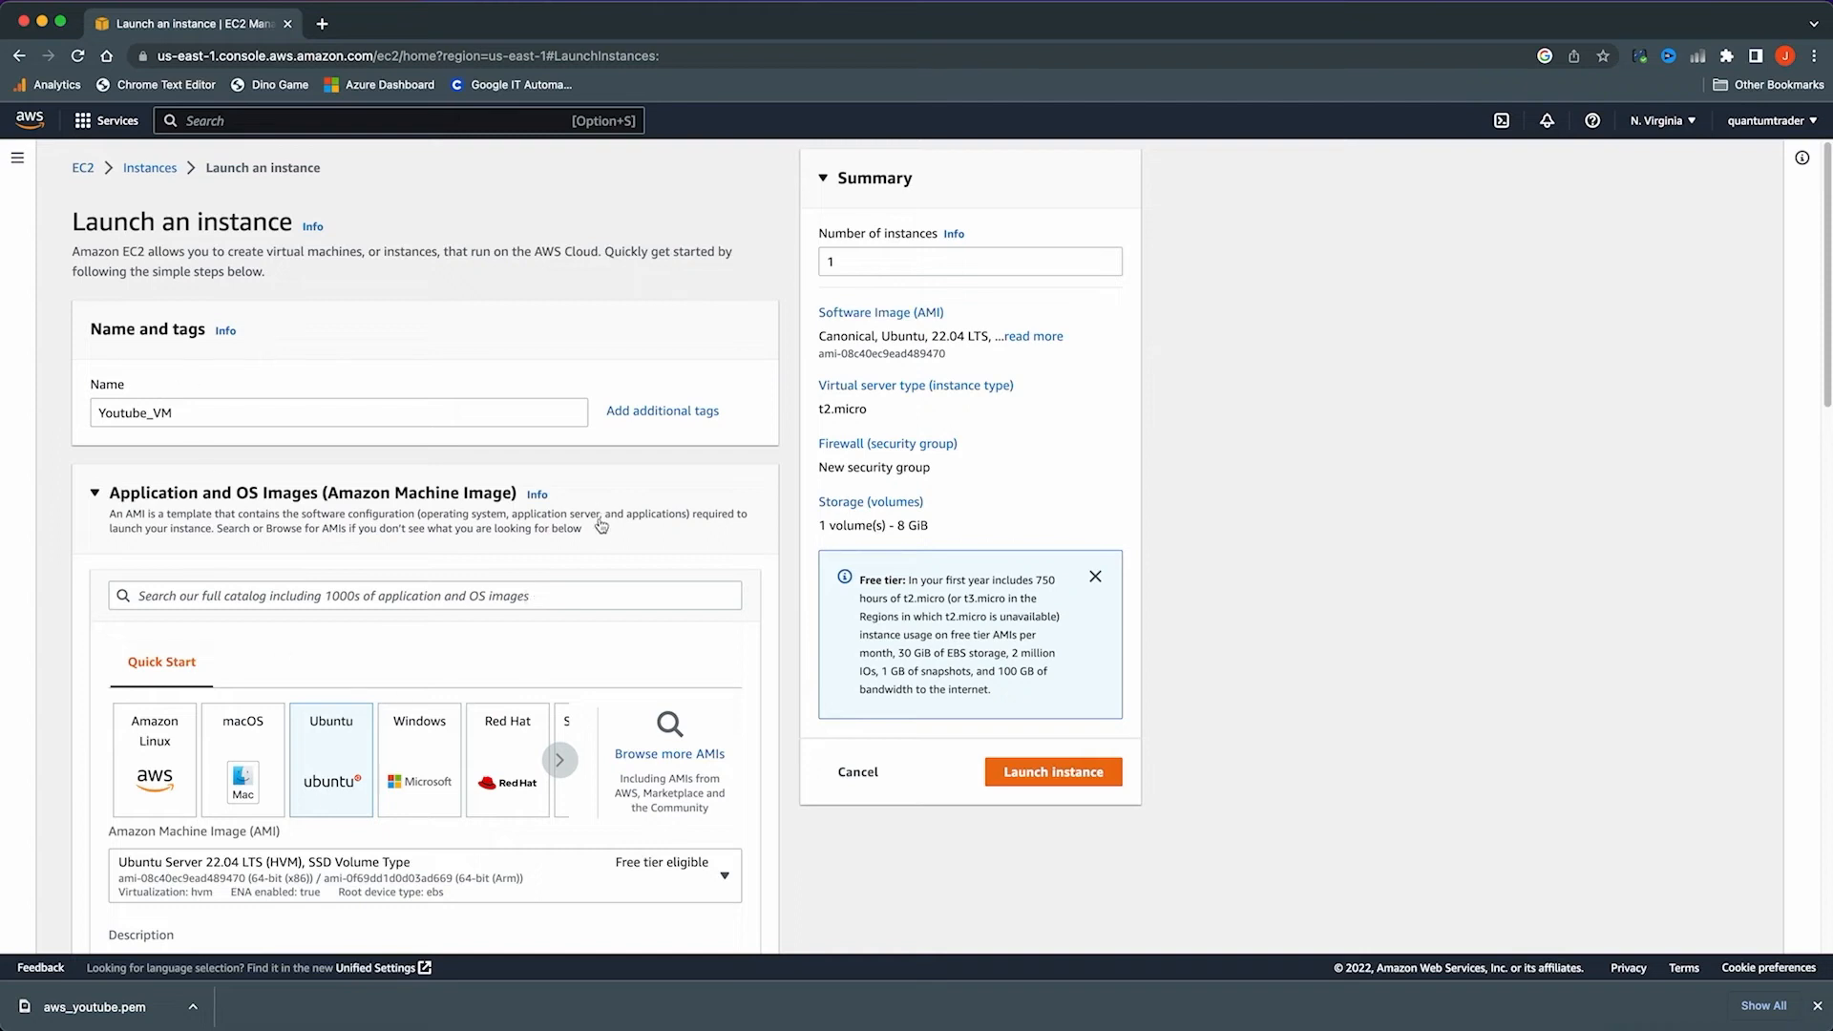
scroll(601, 527, down, 3)
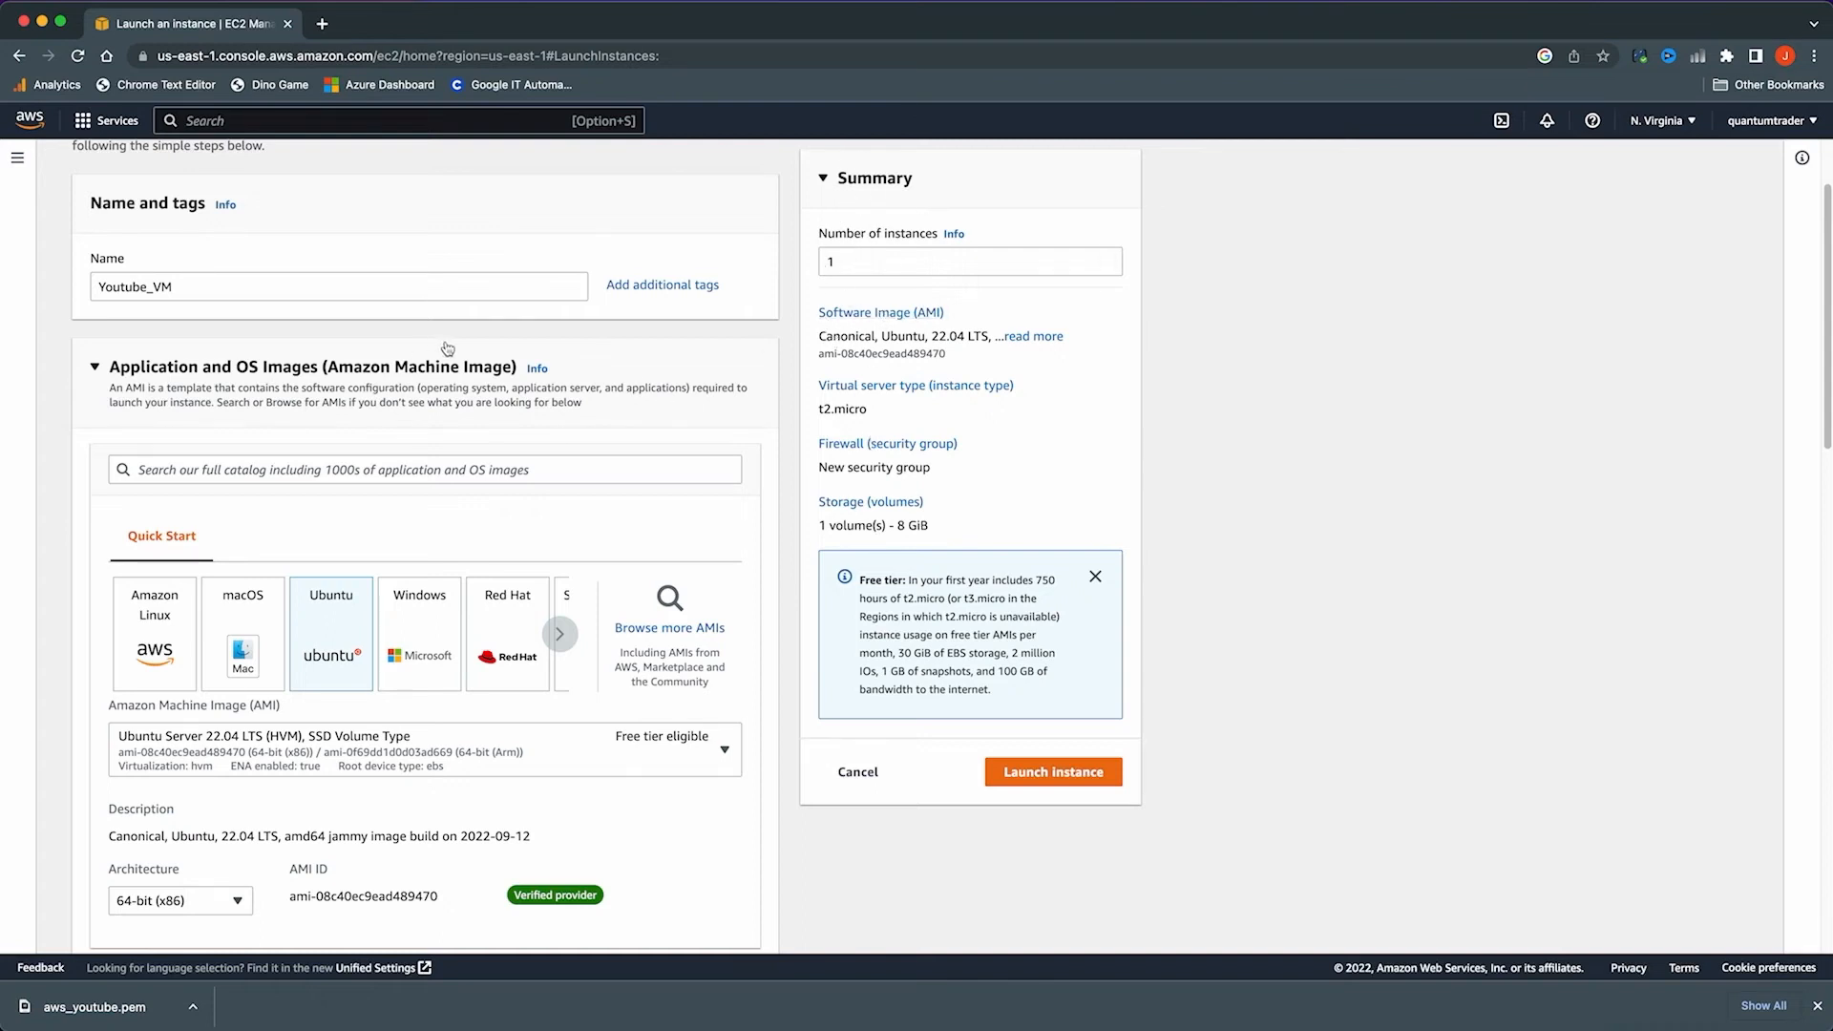
Launch the configured Youtube_VM instance and open the list of all instances
scroll(449, 349, down, 3)
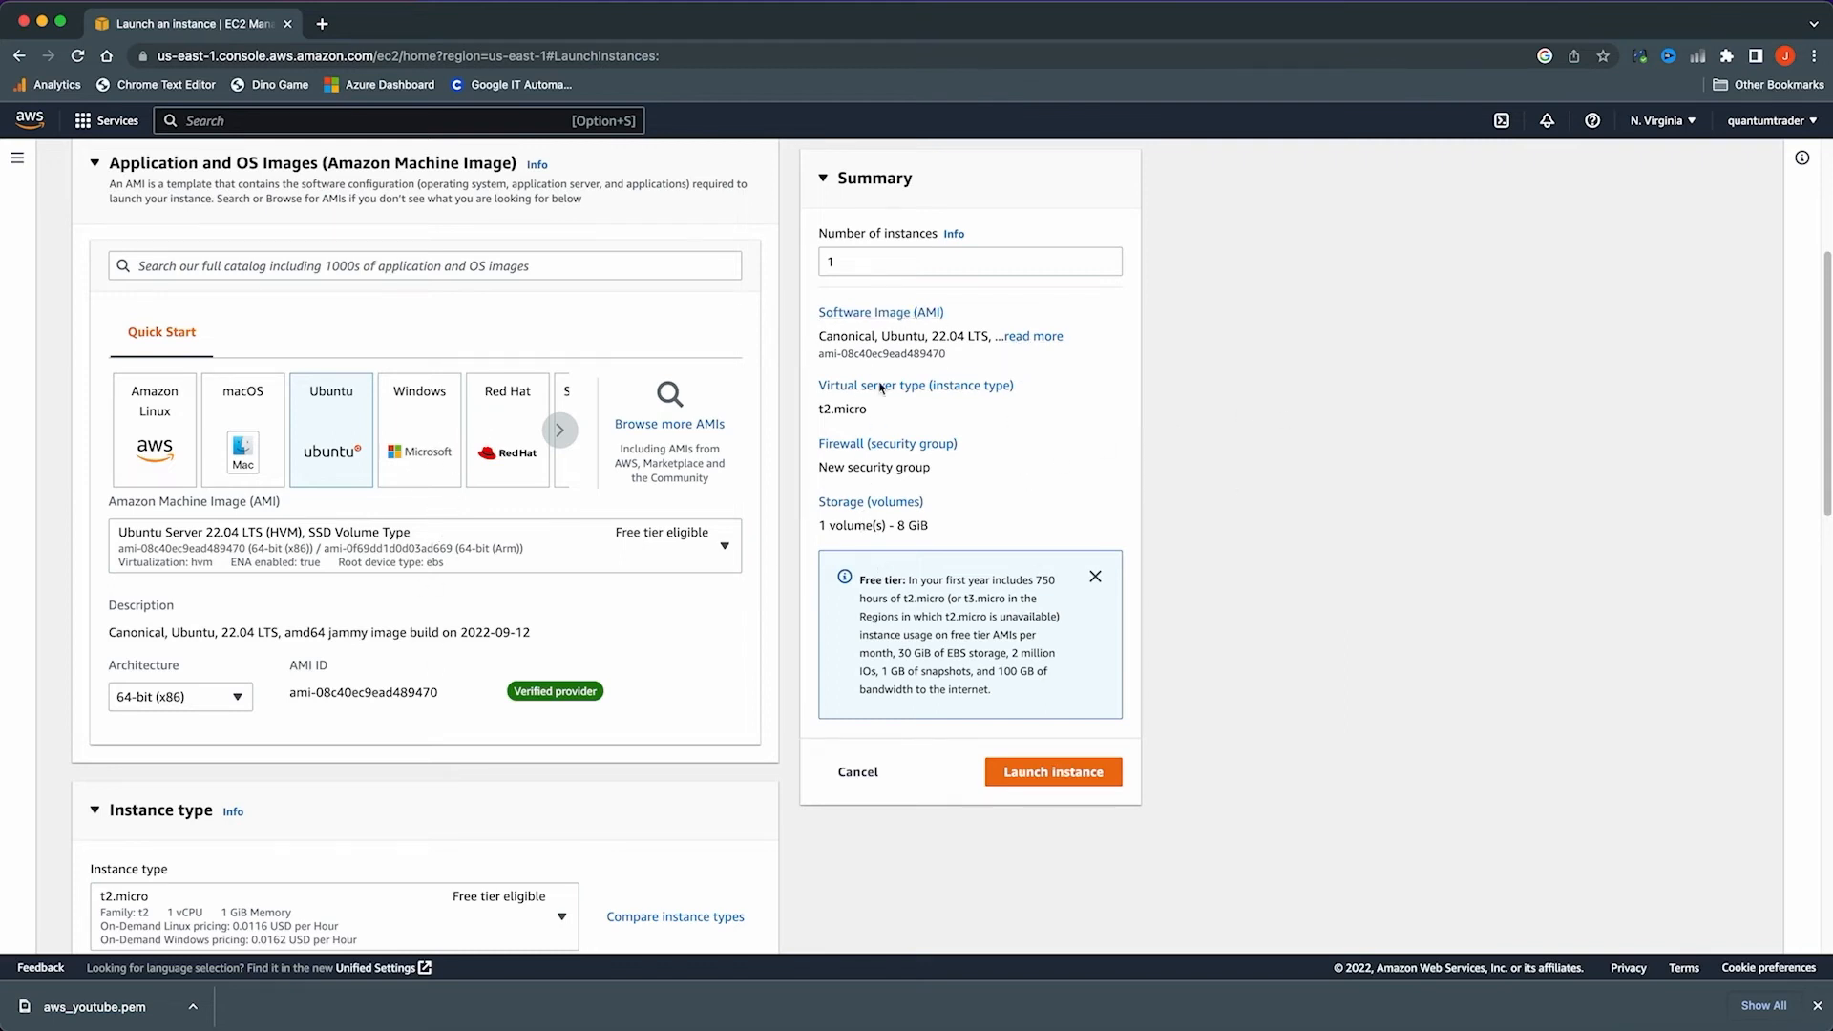
click(1058, 781)
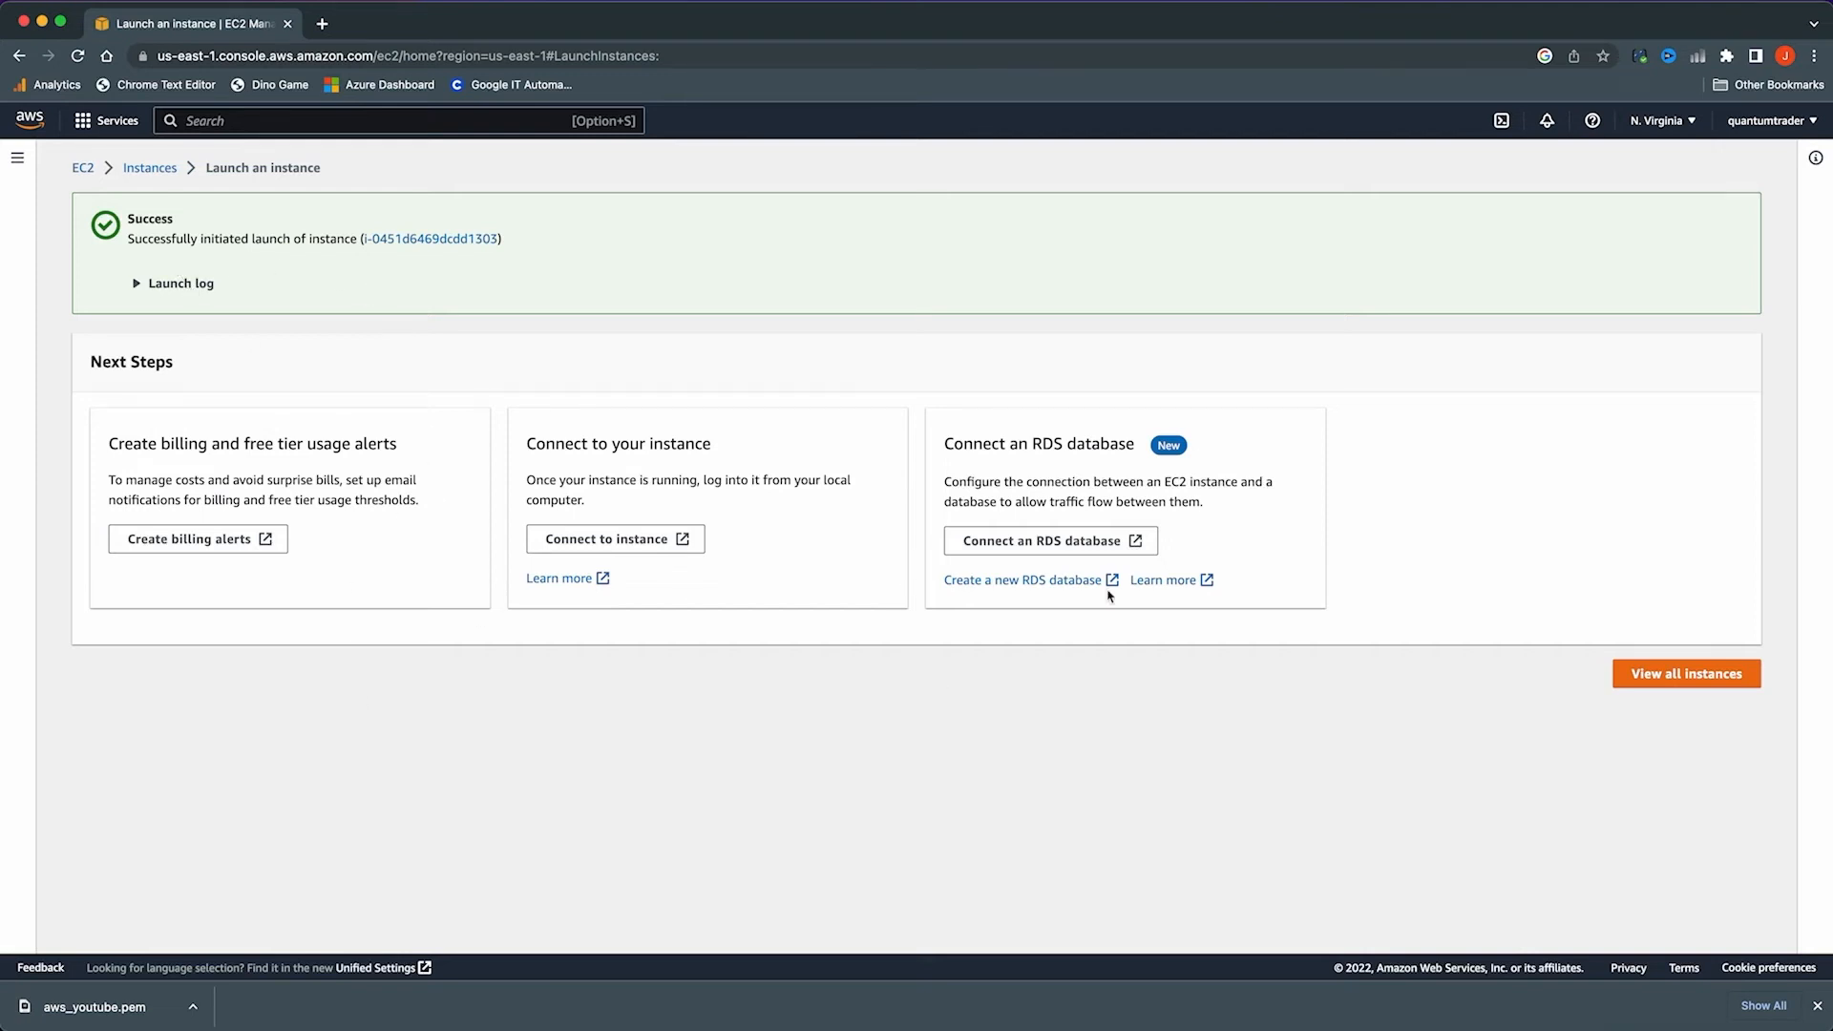
click(1673, 676)
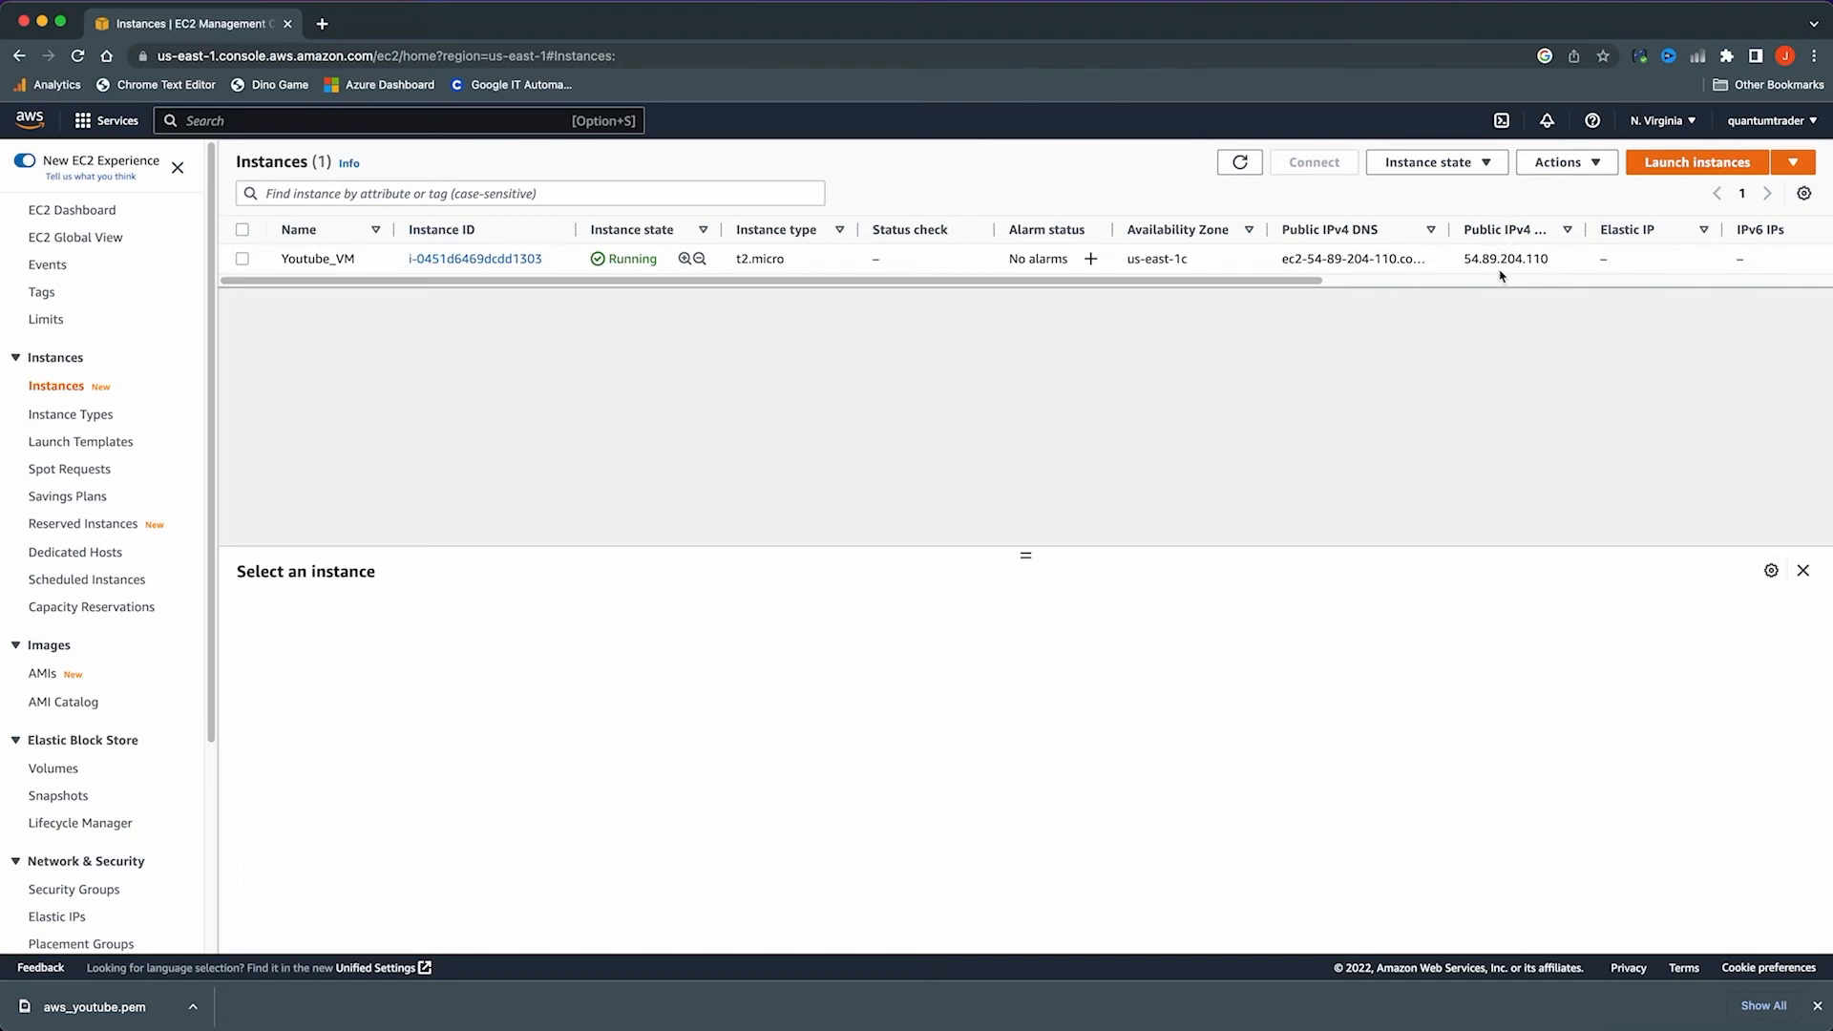
Select the Youtube_VM instance and highlight its public IPv4 address in the instances list
drag(1463, 258, 1556, 258)
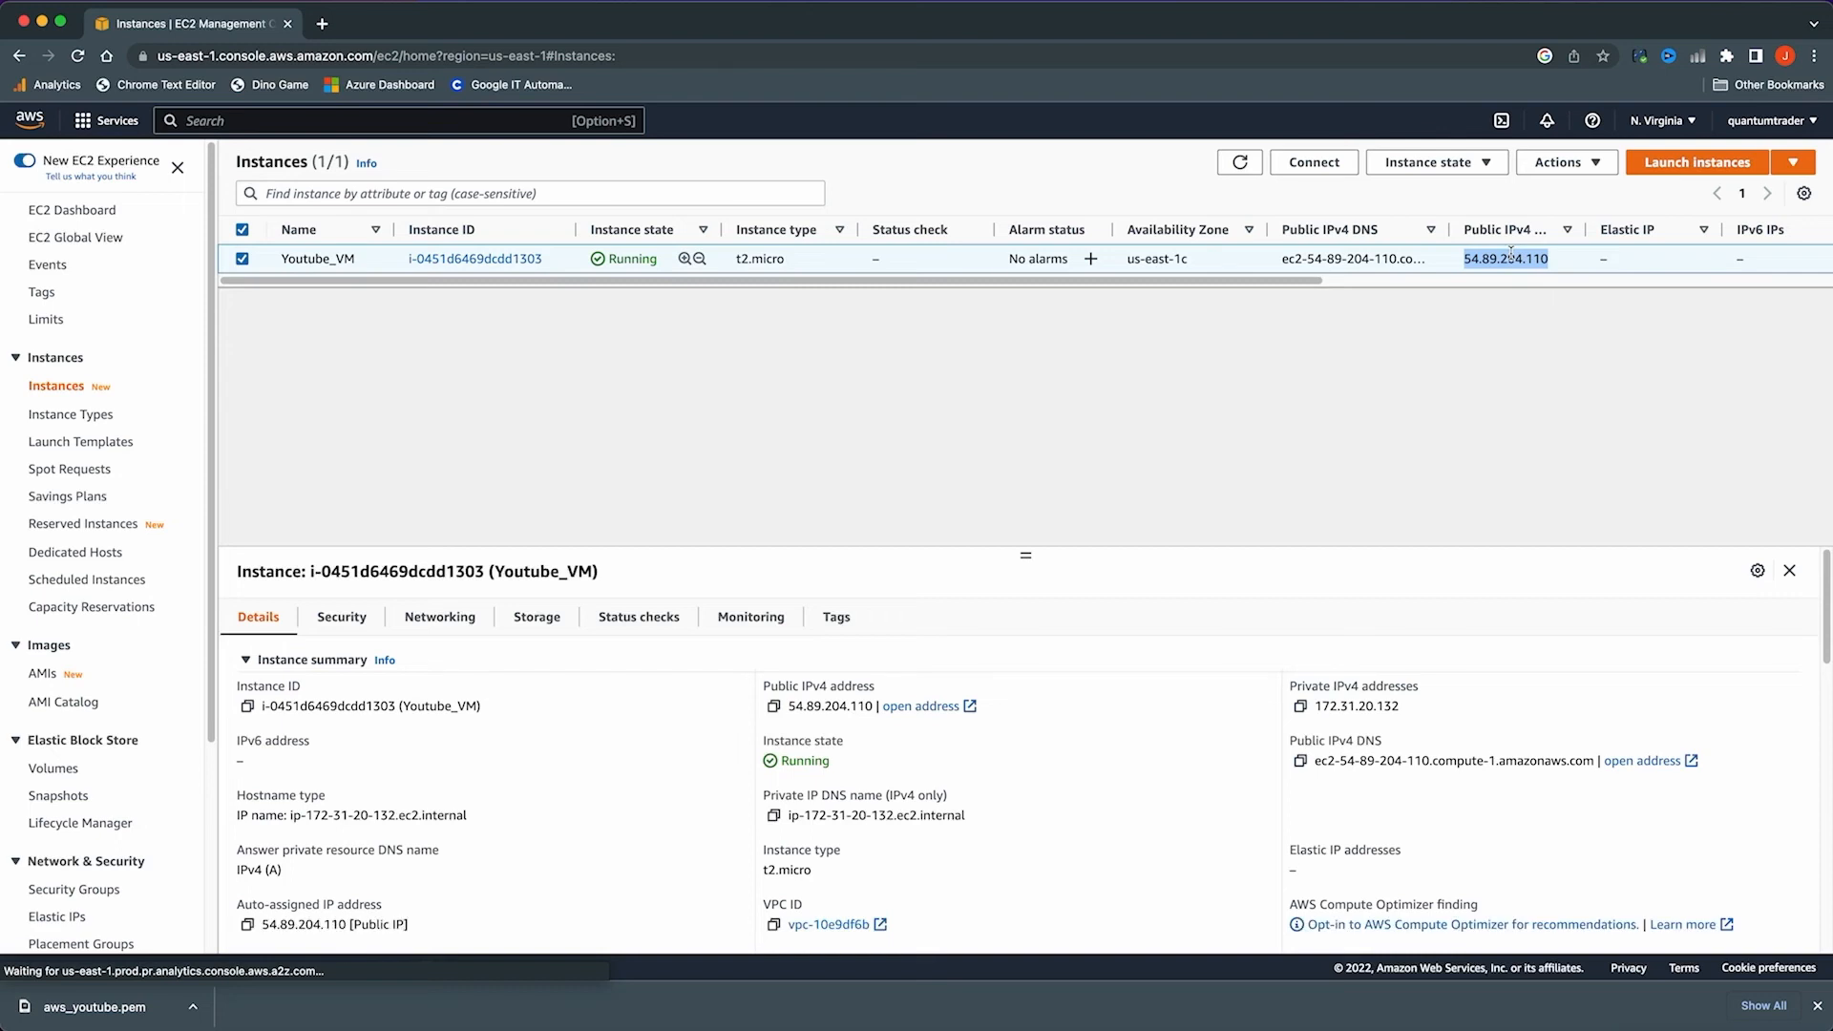
right_click(1513, 256)
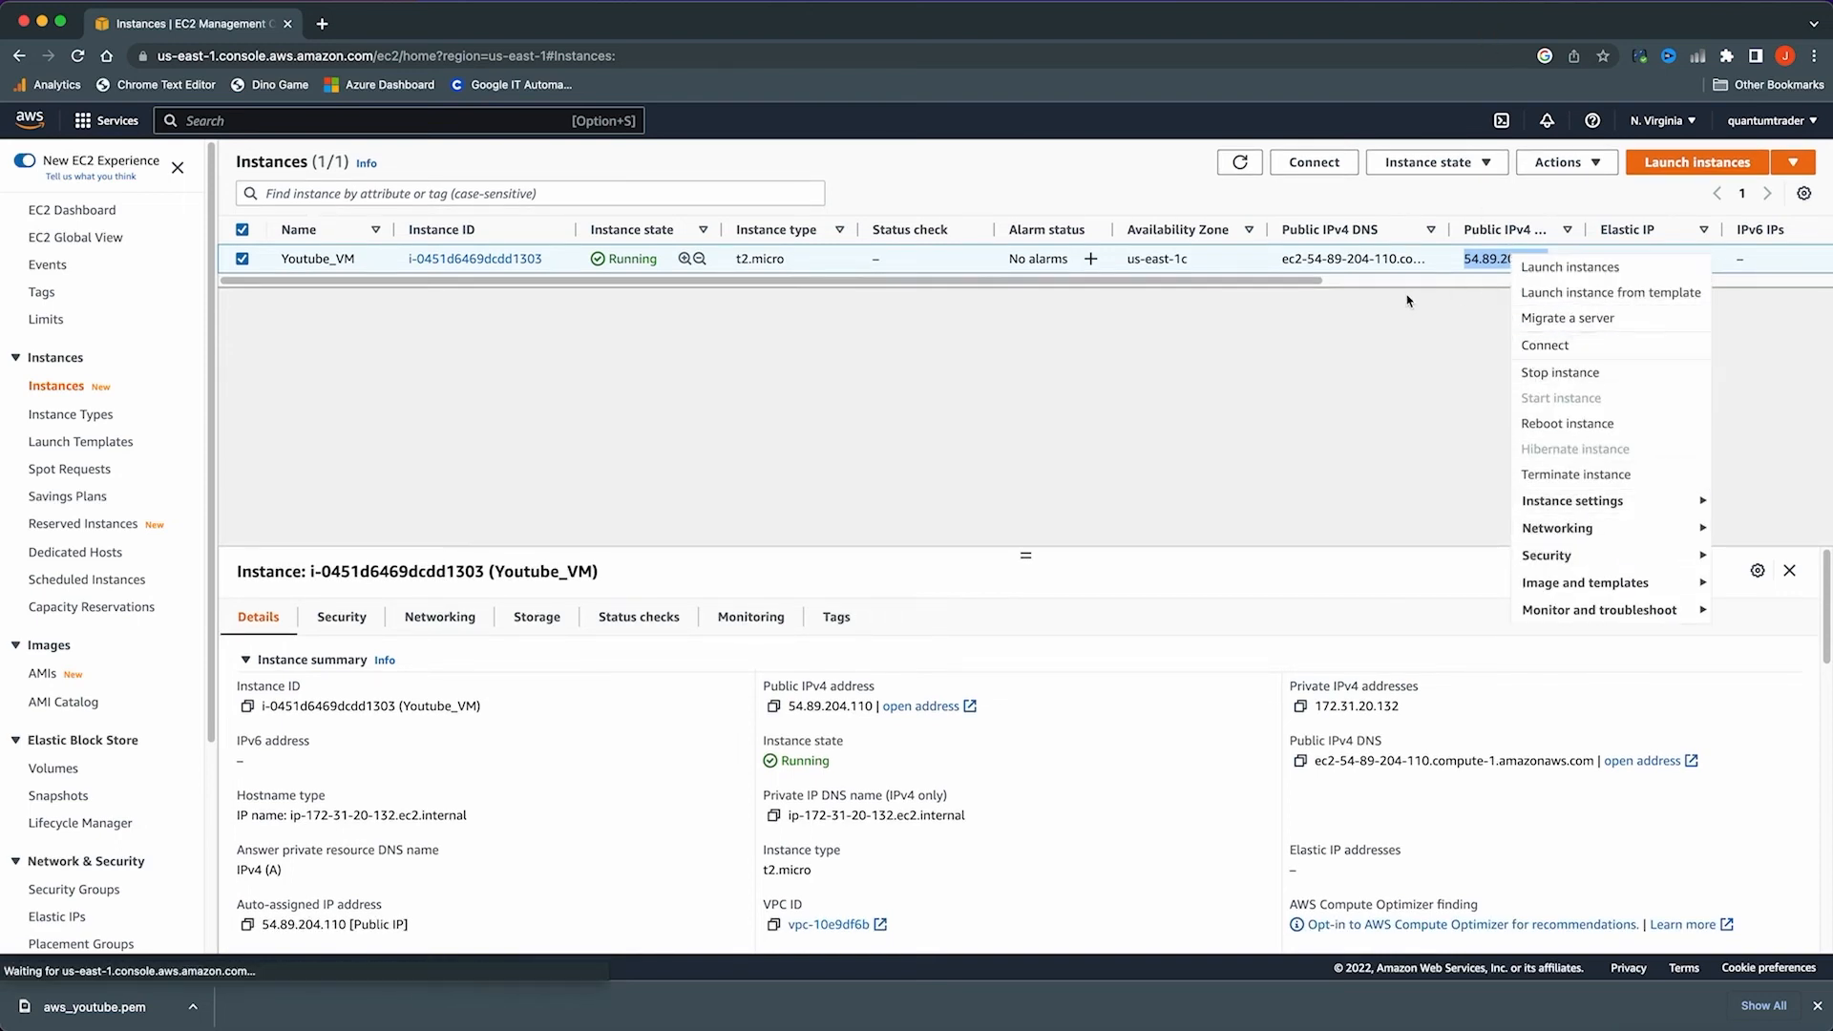
click(1465, 266)
double_click(1466, 258)
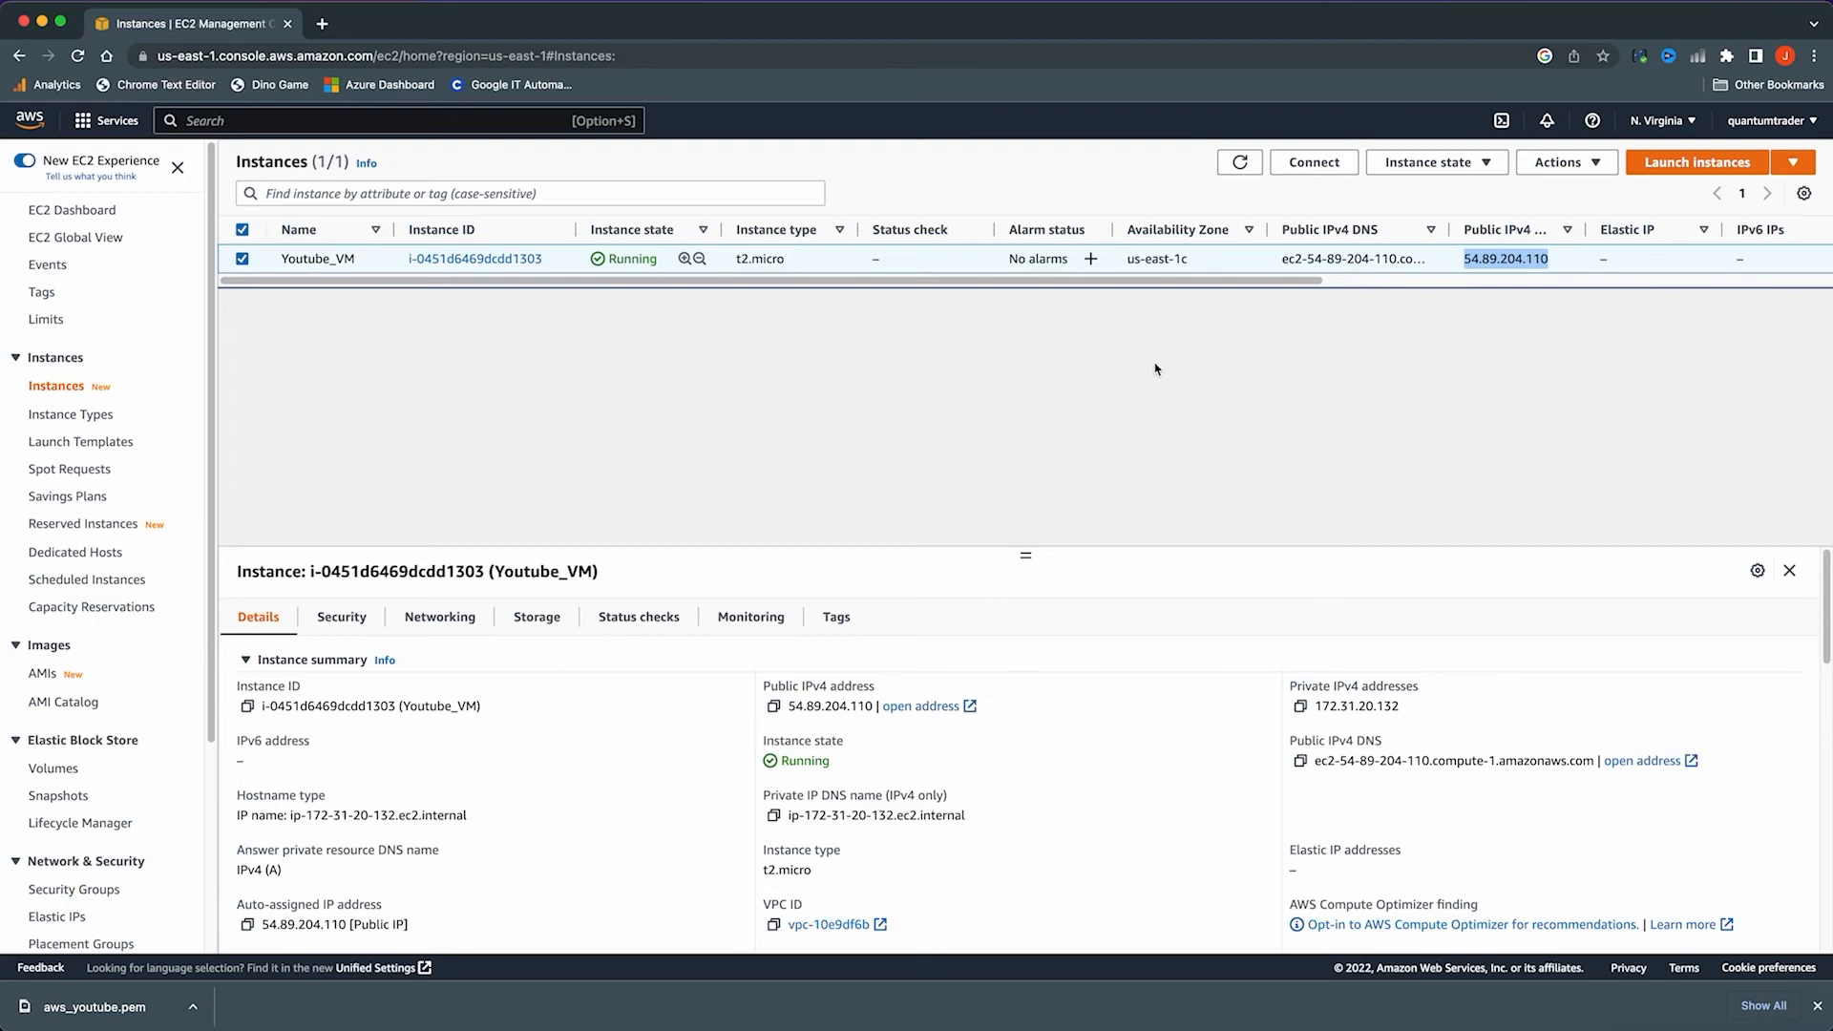
Switch to iTerm and clear the terminal screen
key(super+Tab)
key(super+Tab)
key(super+Tab)
key(super+Tab)
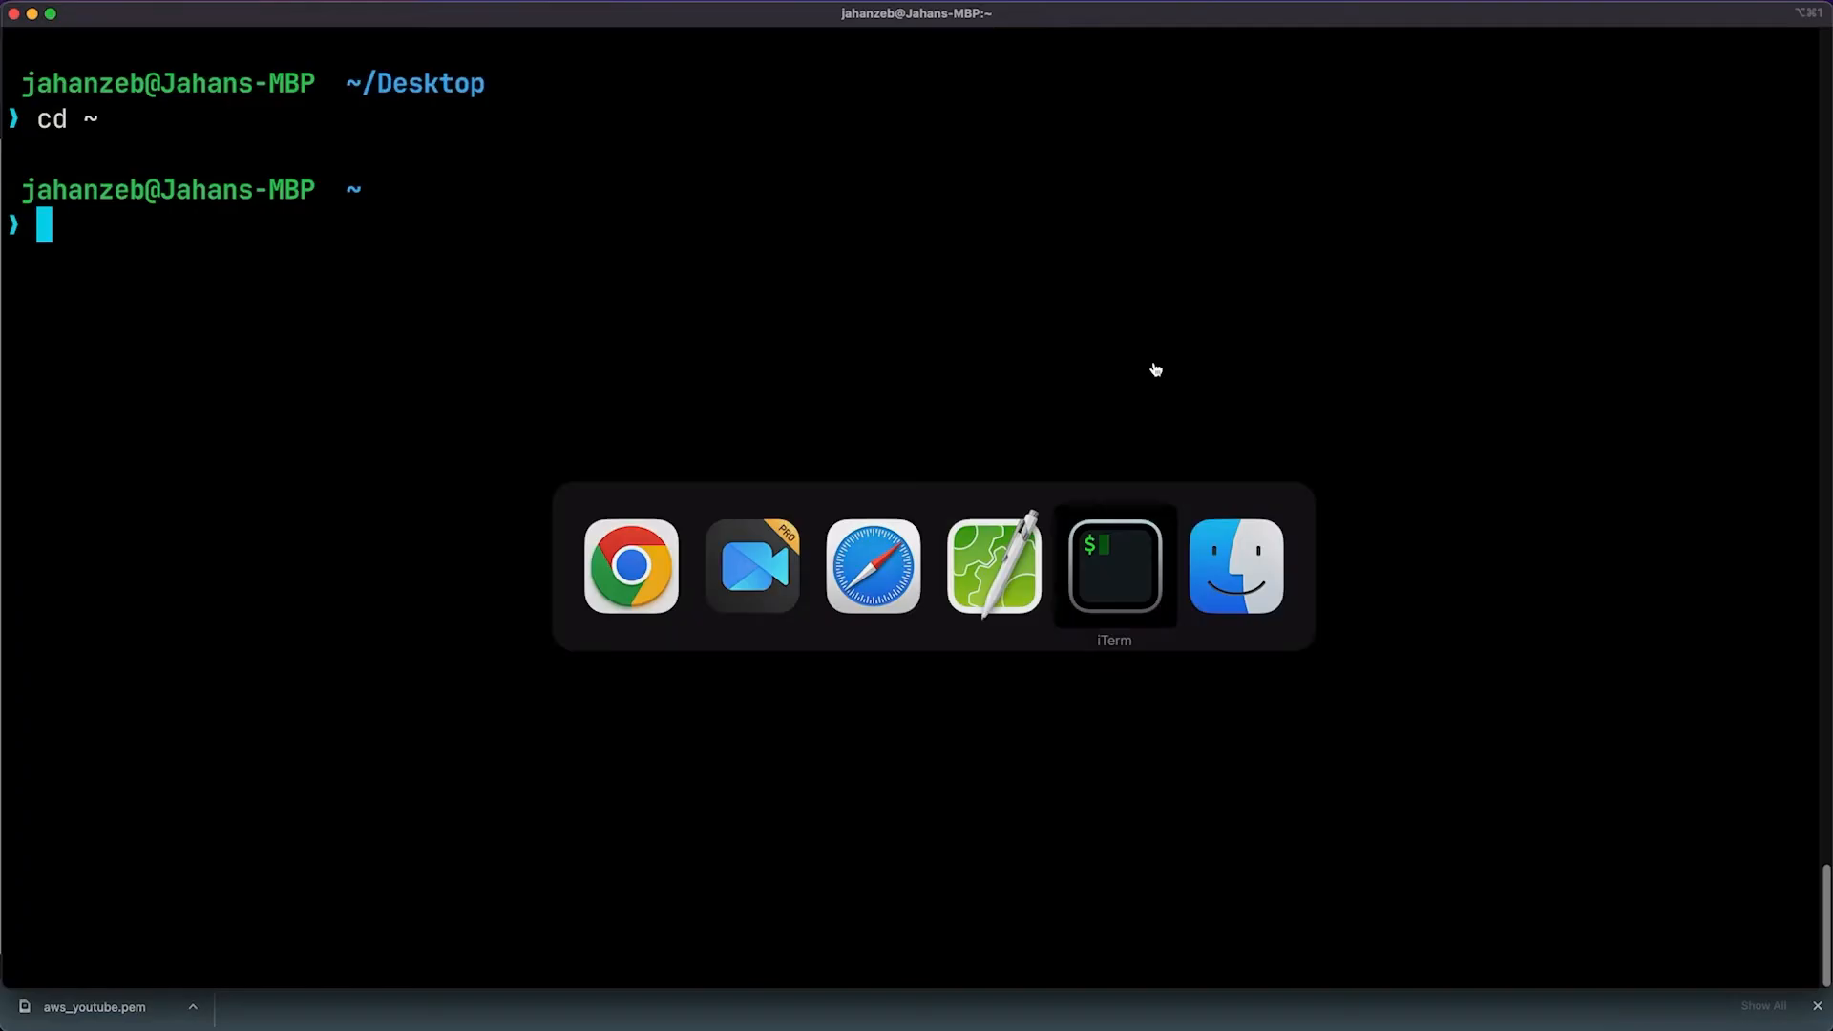
text(clear)
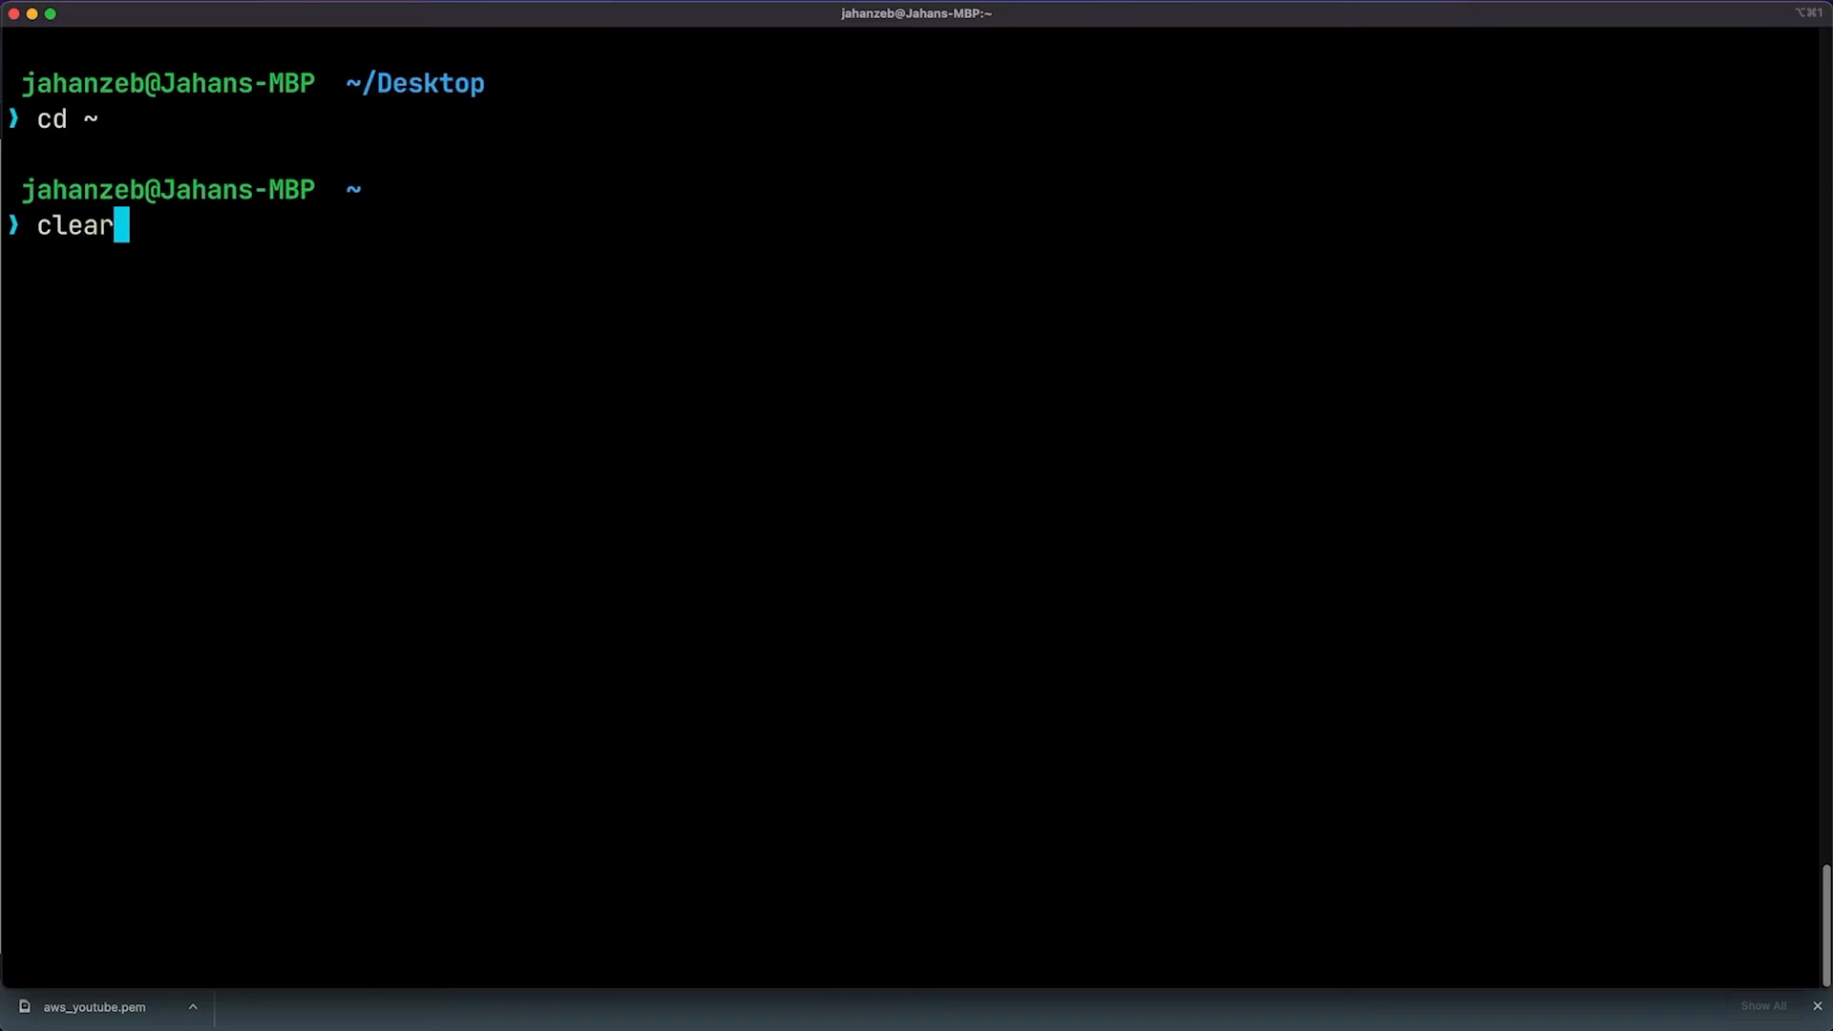
key(Return)
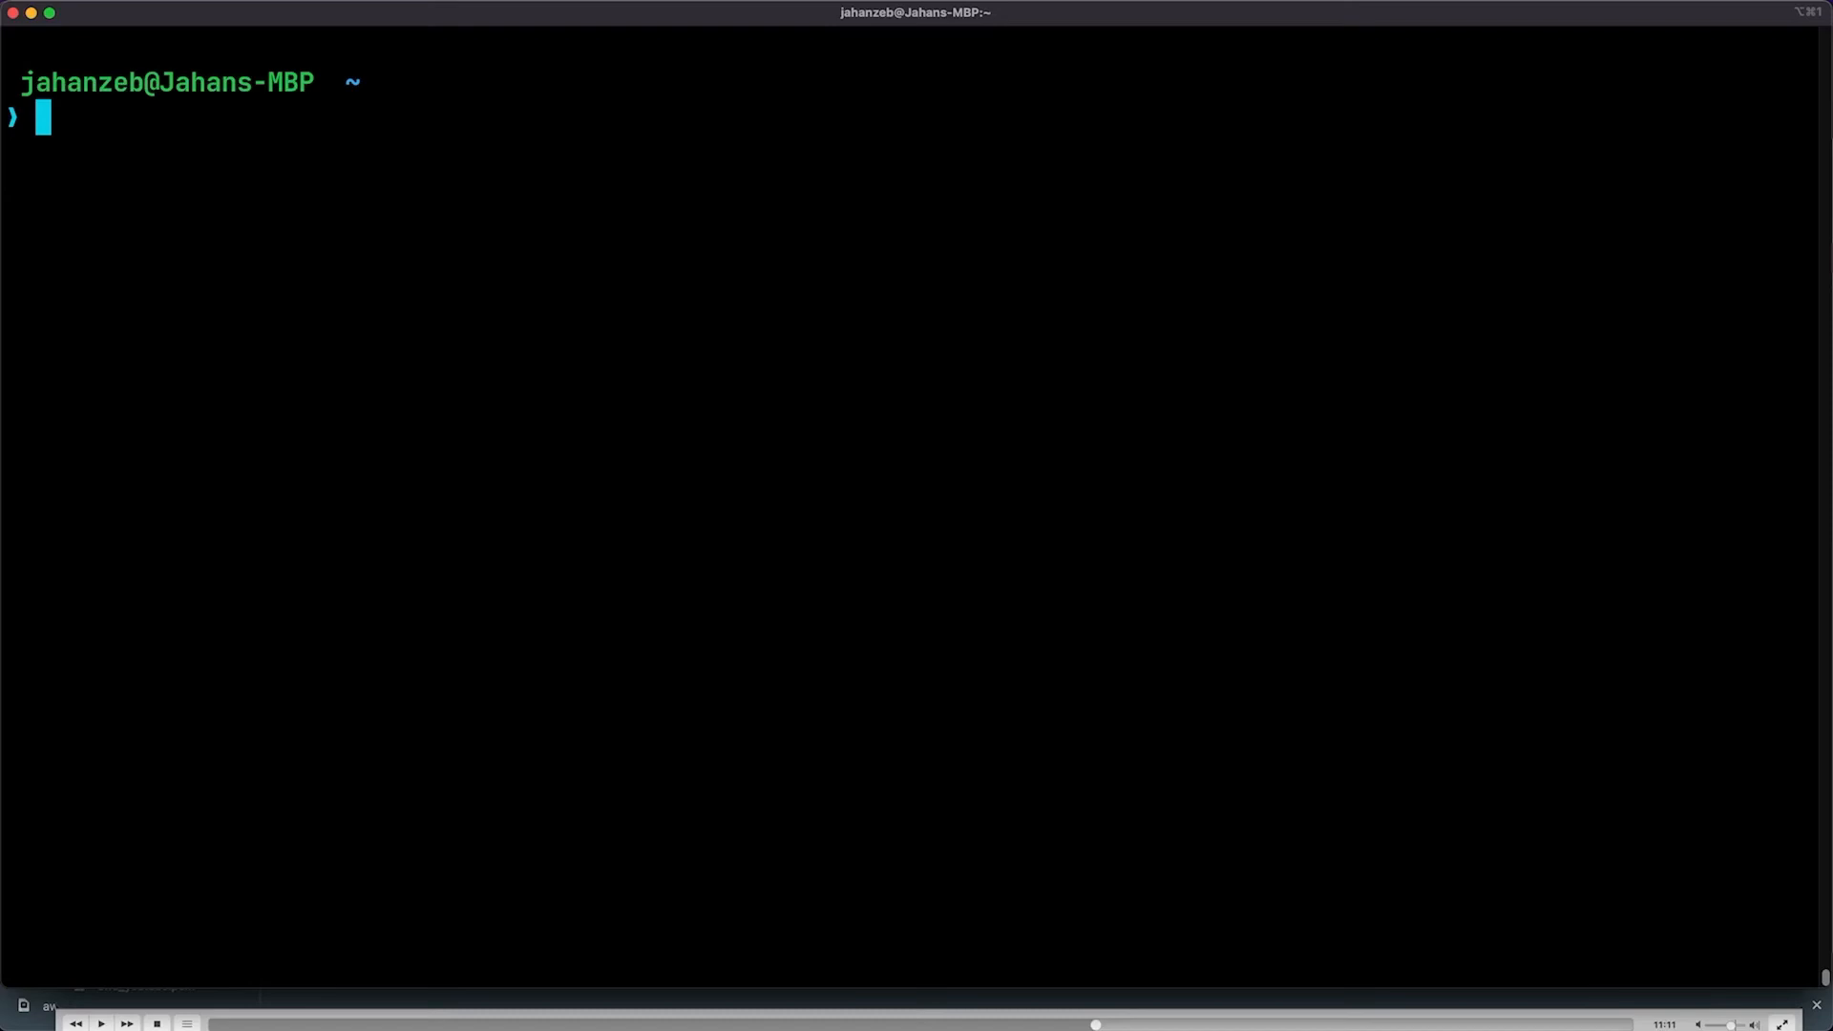
List the ~/Downloads folder in long format, filtered with grep for aws
text(ls -l ~/Down)
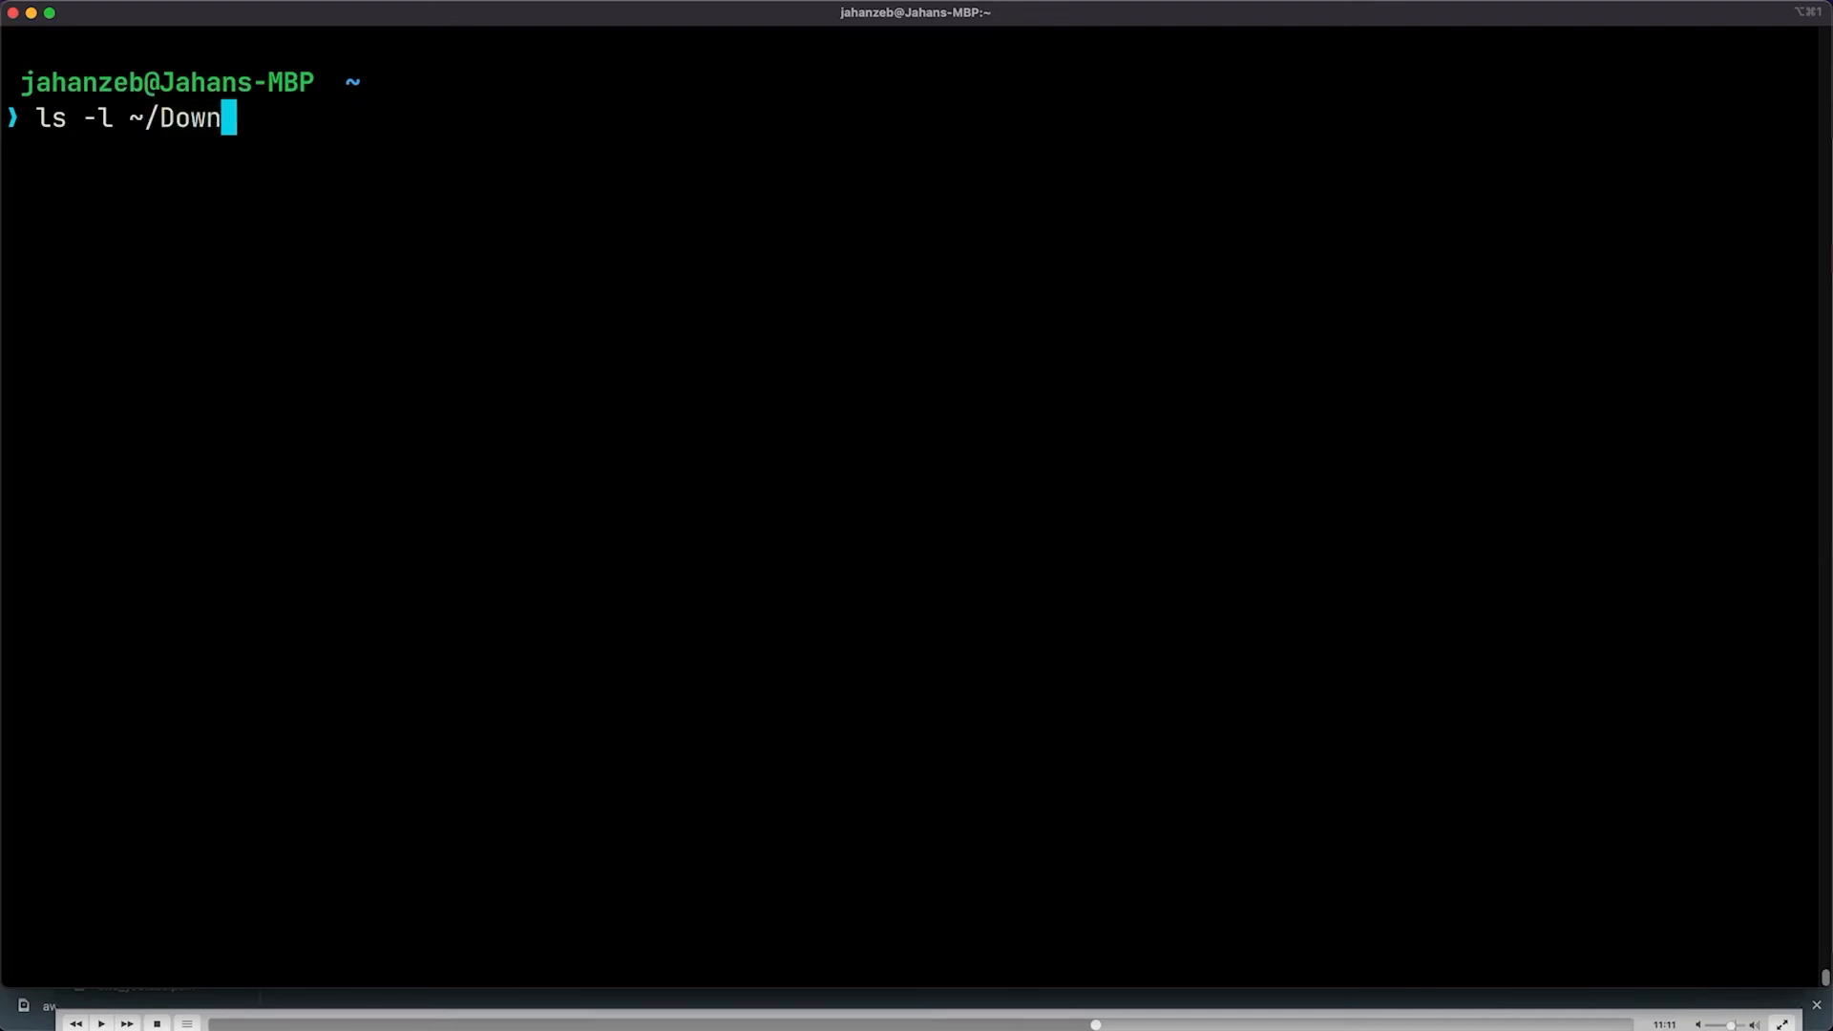
key(Tab)
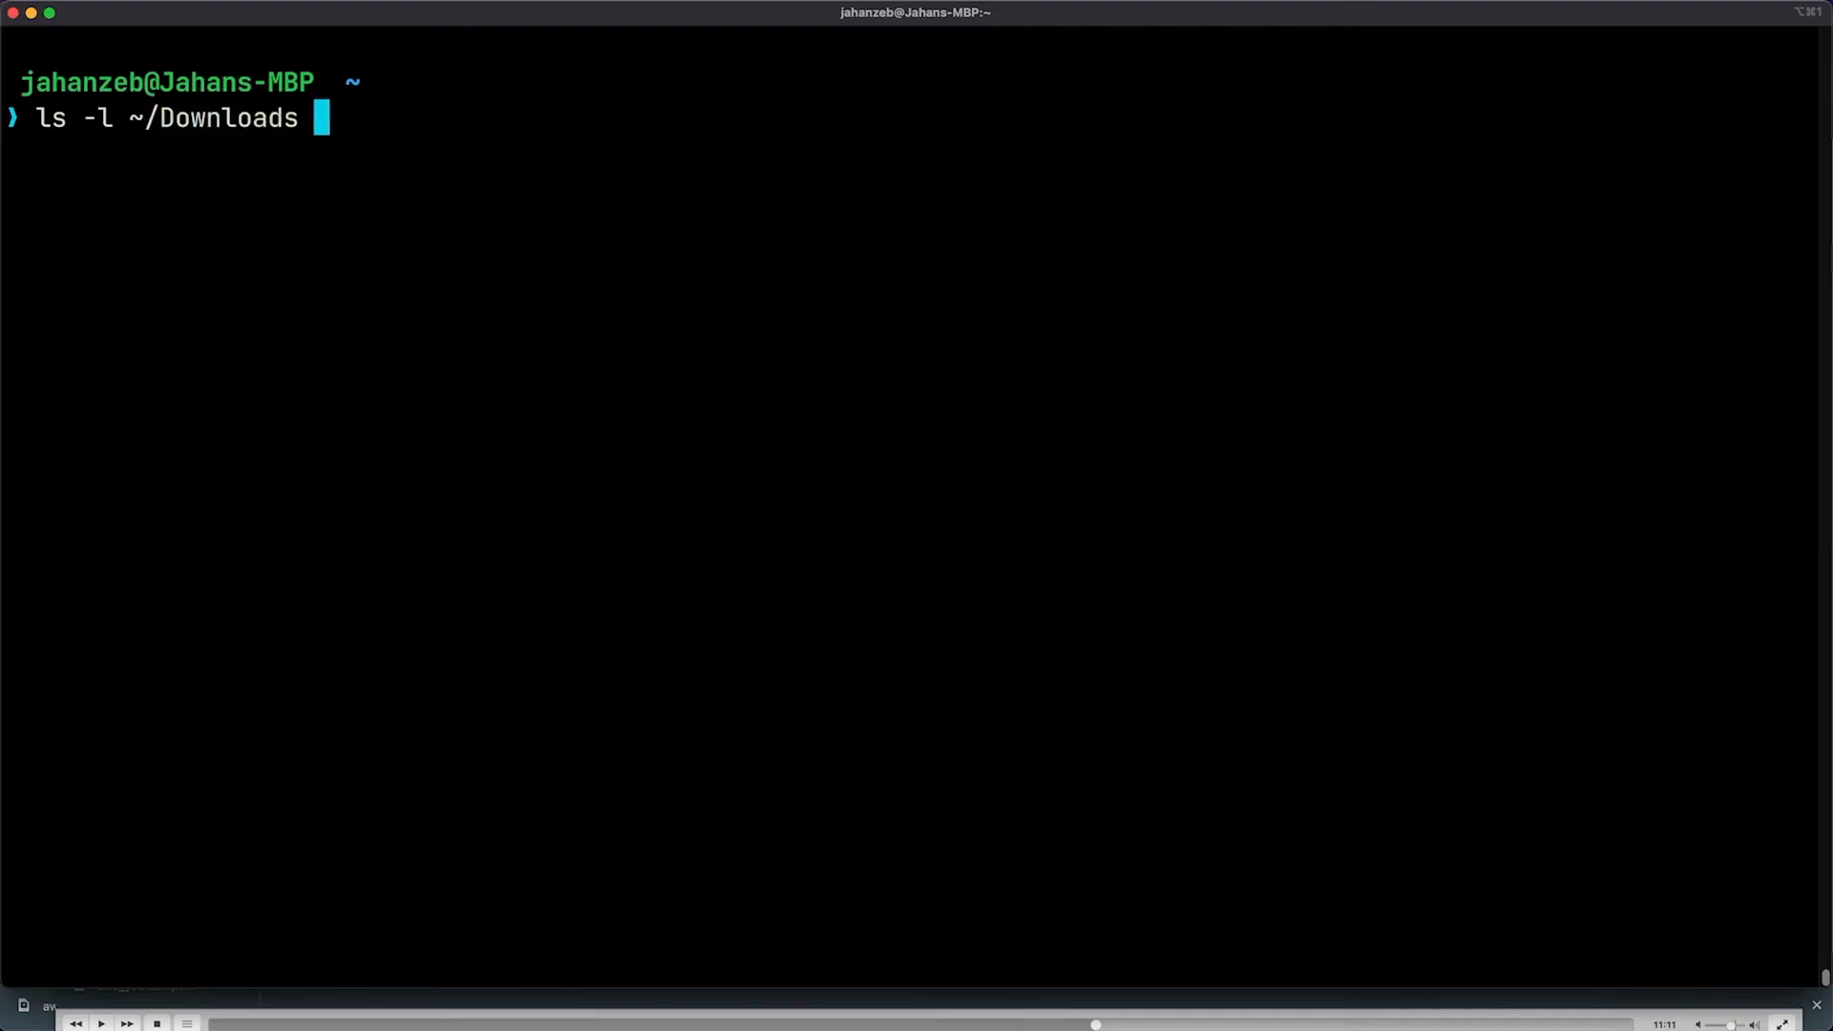
text(| grep )
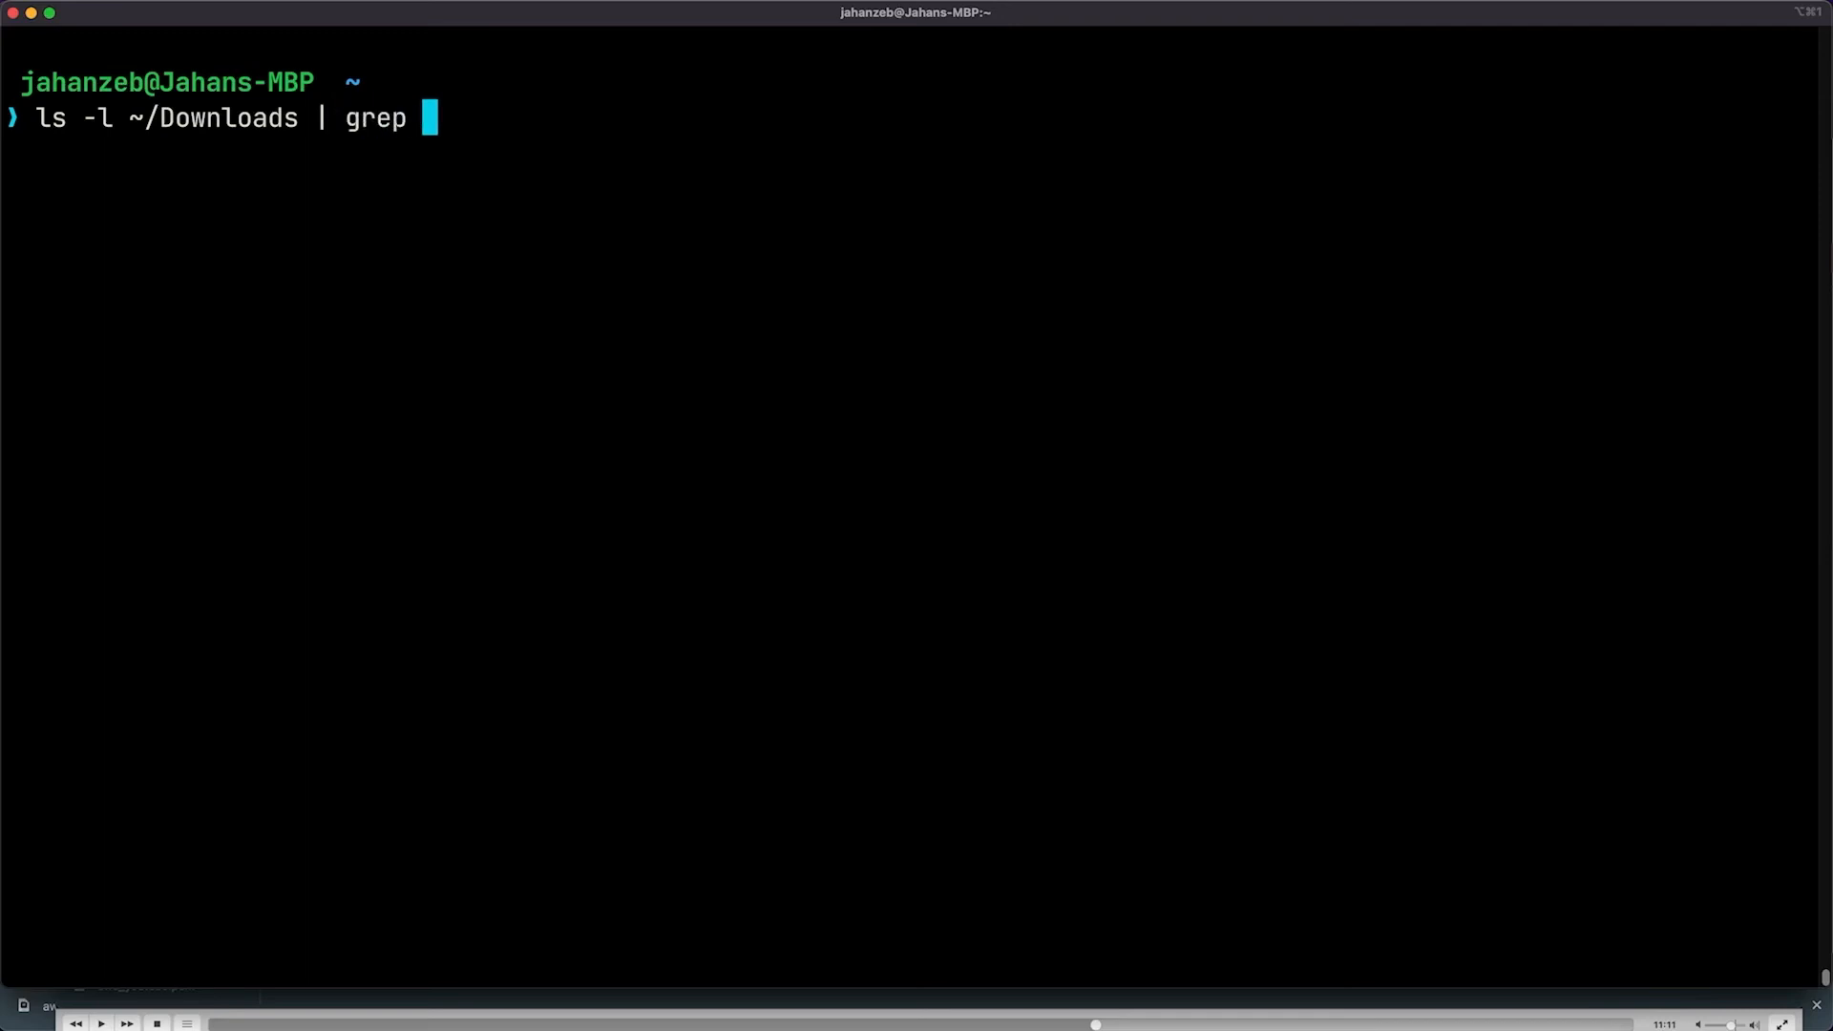
text(aws)
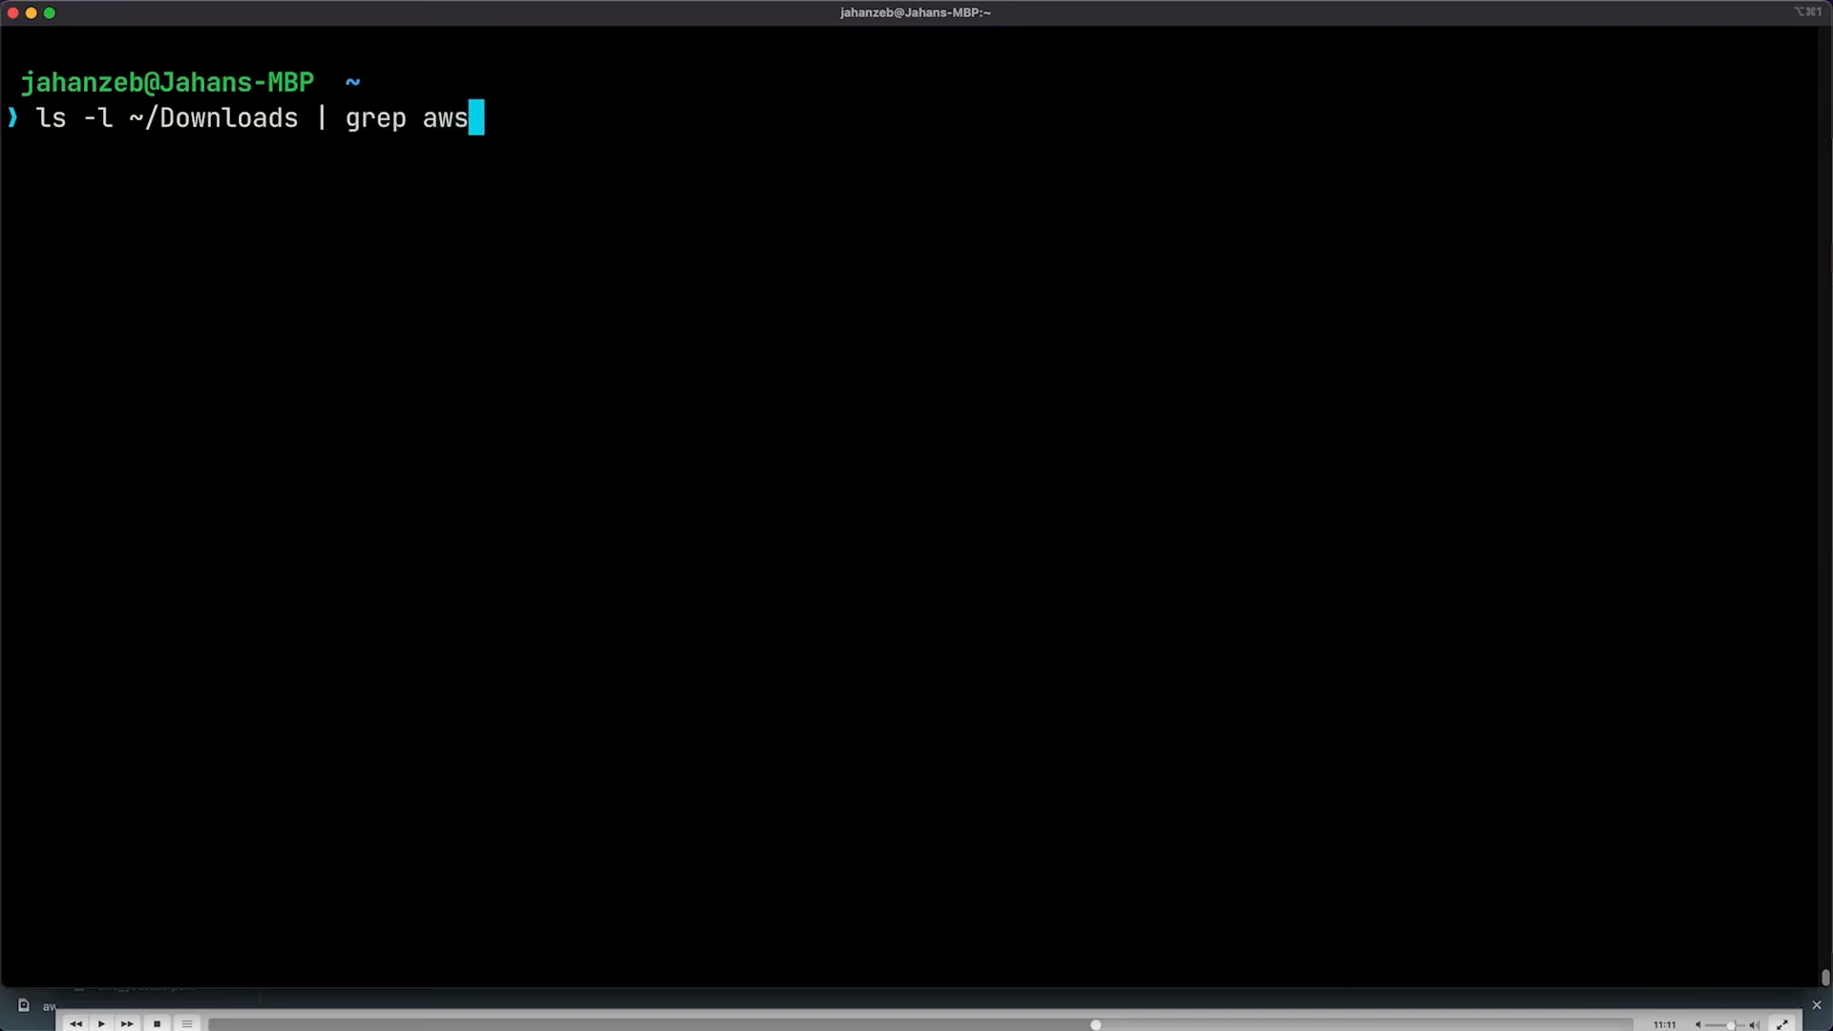
key(Return)
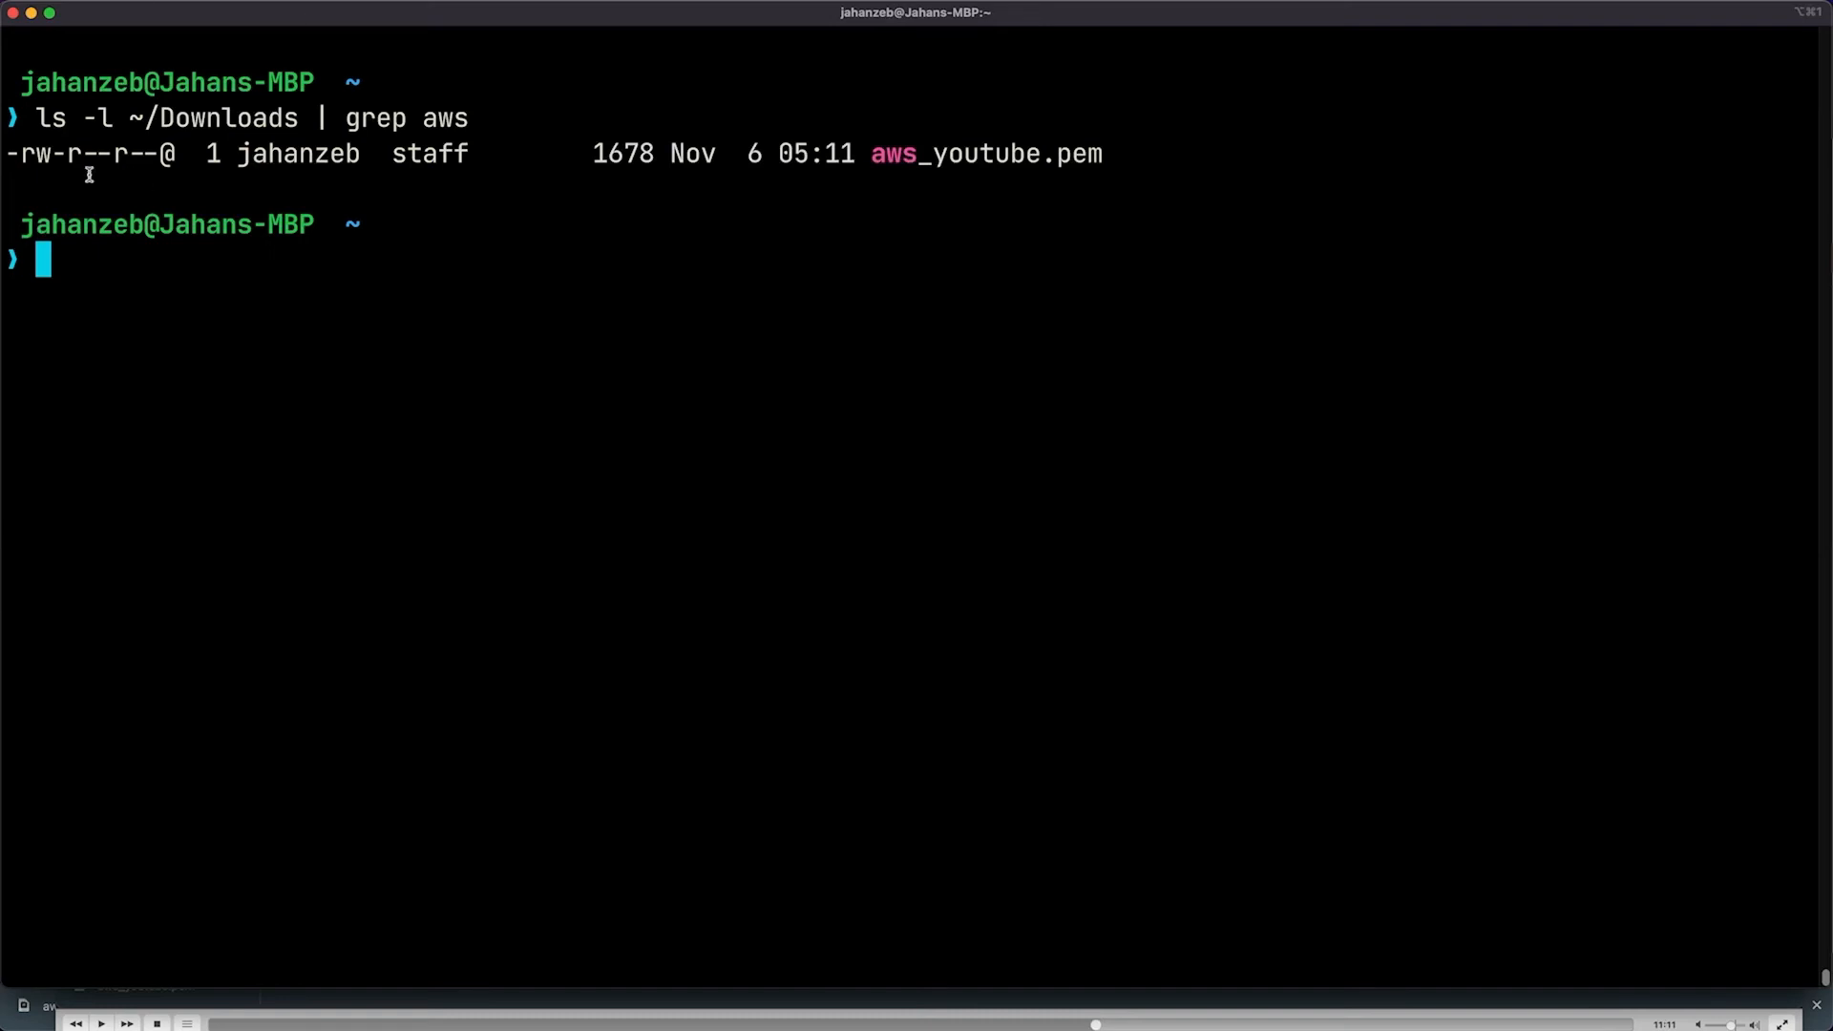
Examine the owner, group and others permissions of aws_youtube.pem in the listing
click(24, 153)
drag(24, 153, 52, 153)
click(92, 232)
drag(67, 153, 127, 156)
click(241, 150)
drag(128, 154, 2, 154)
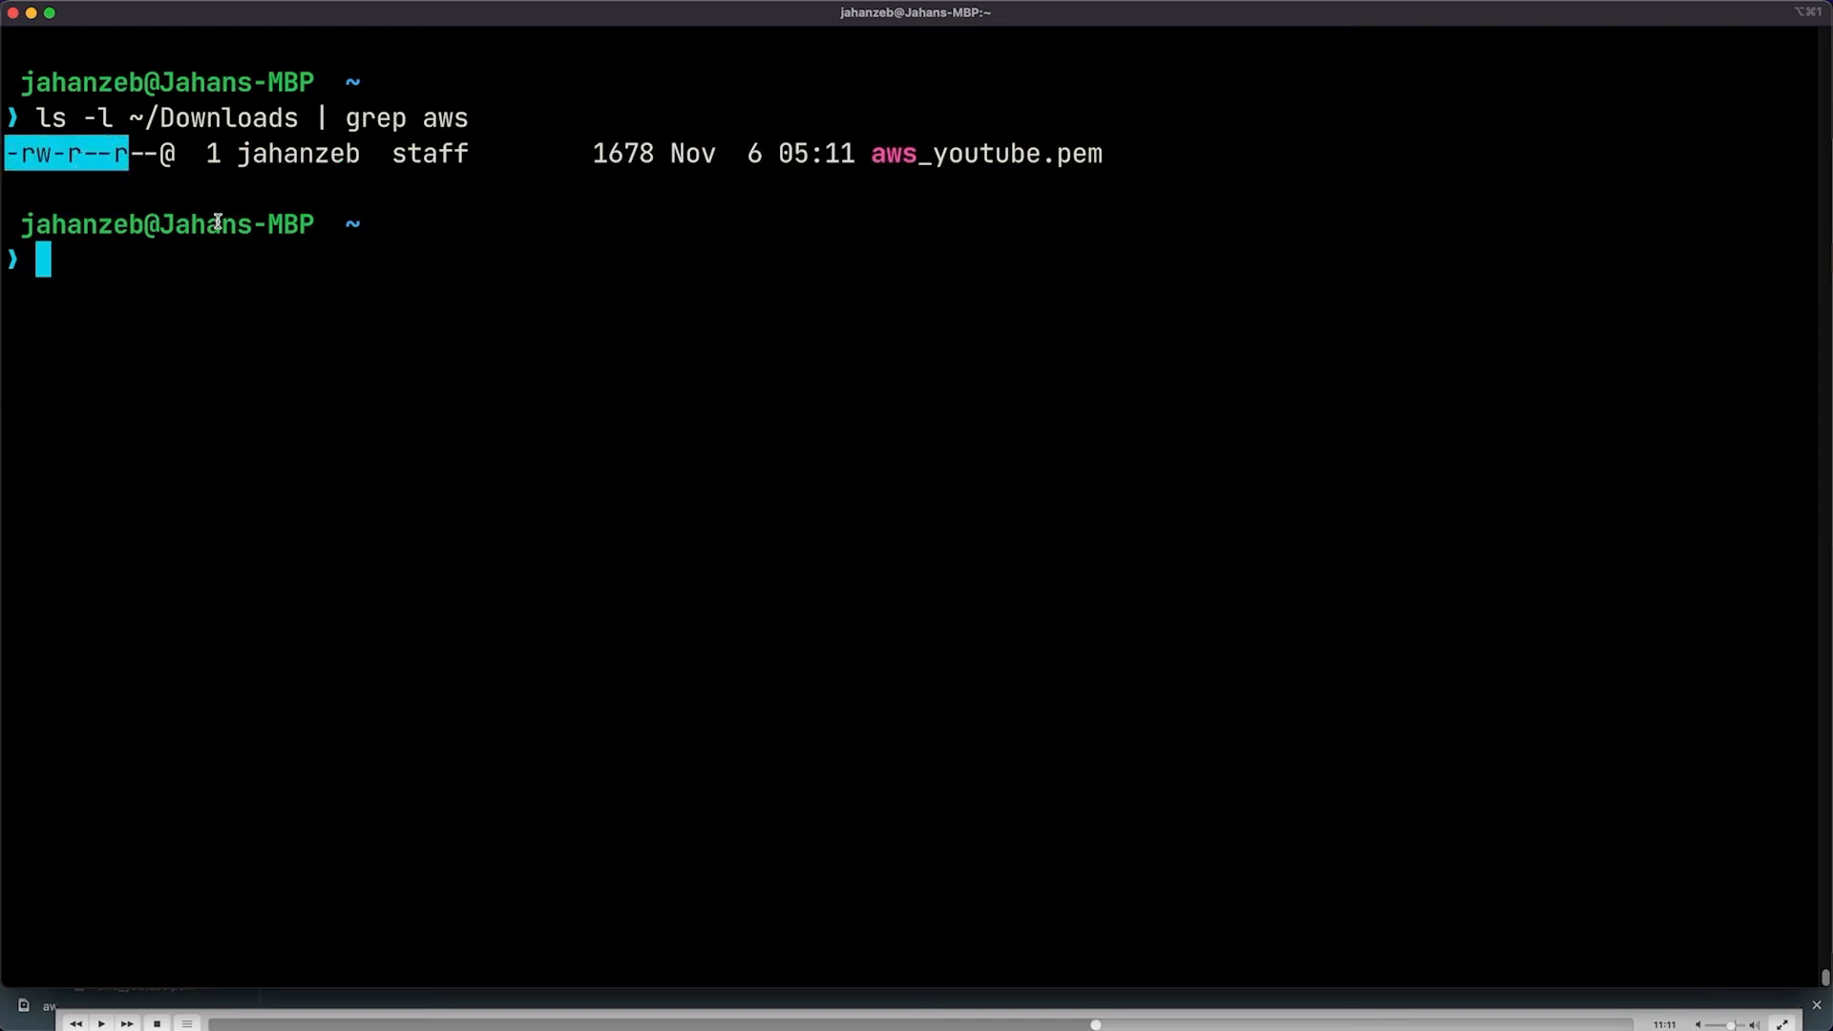
click(292, 273)
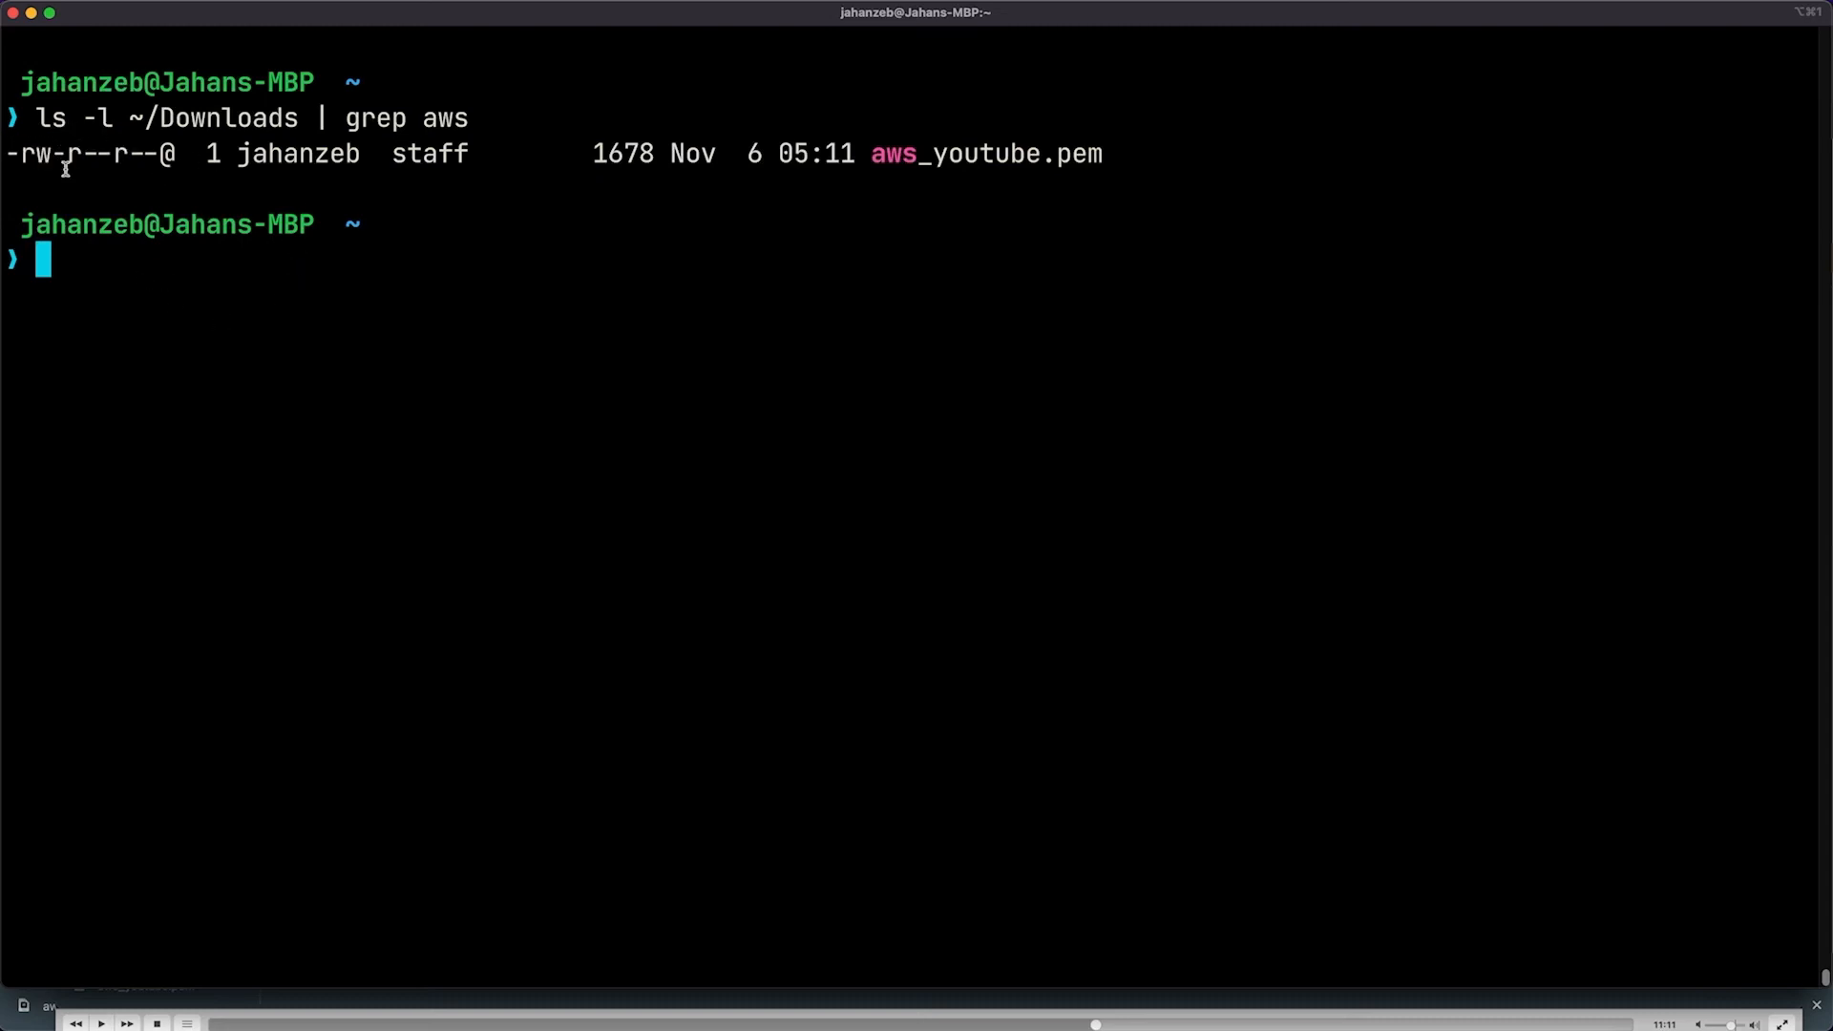
drag(65, 151, 127, 160)
Set the permissions of ~/Downloads/aws_youtube.pem to 600 using sudo chmod
text(sudo )
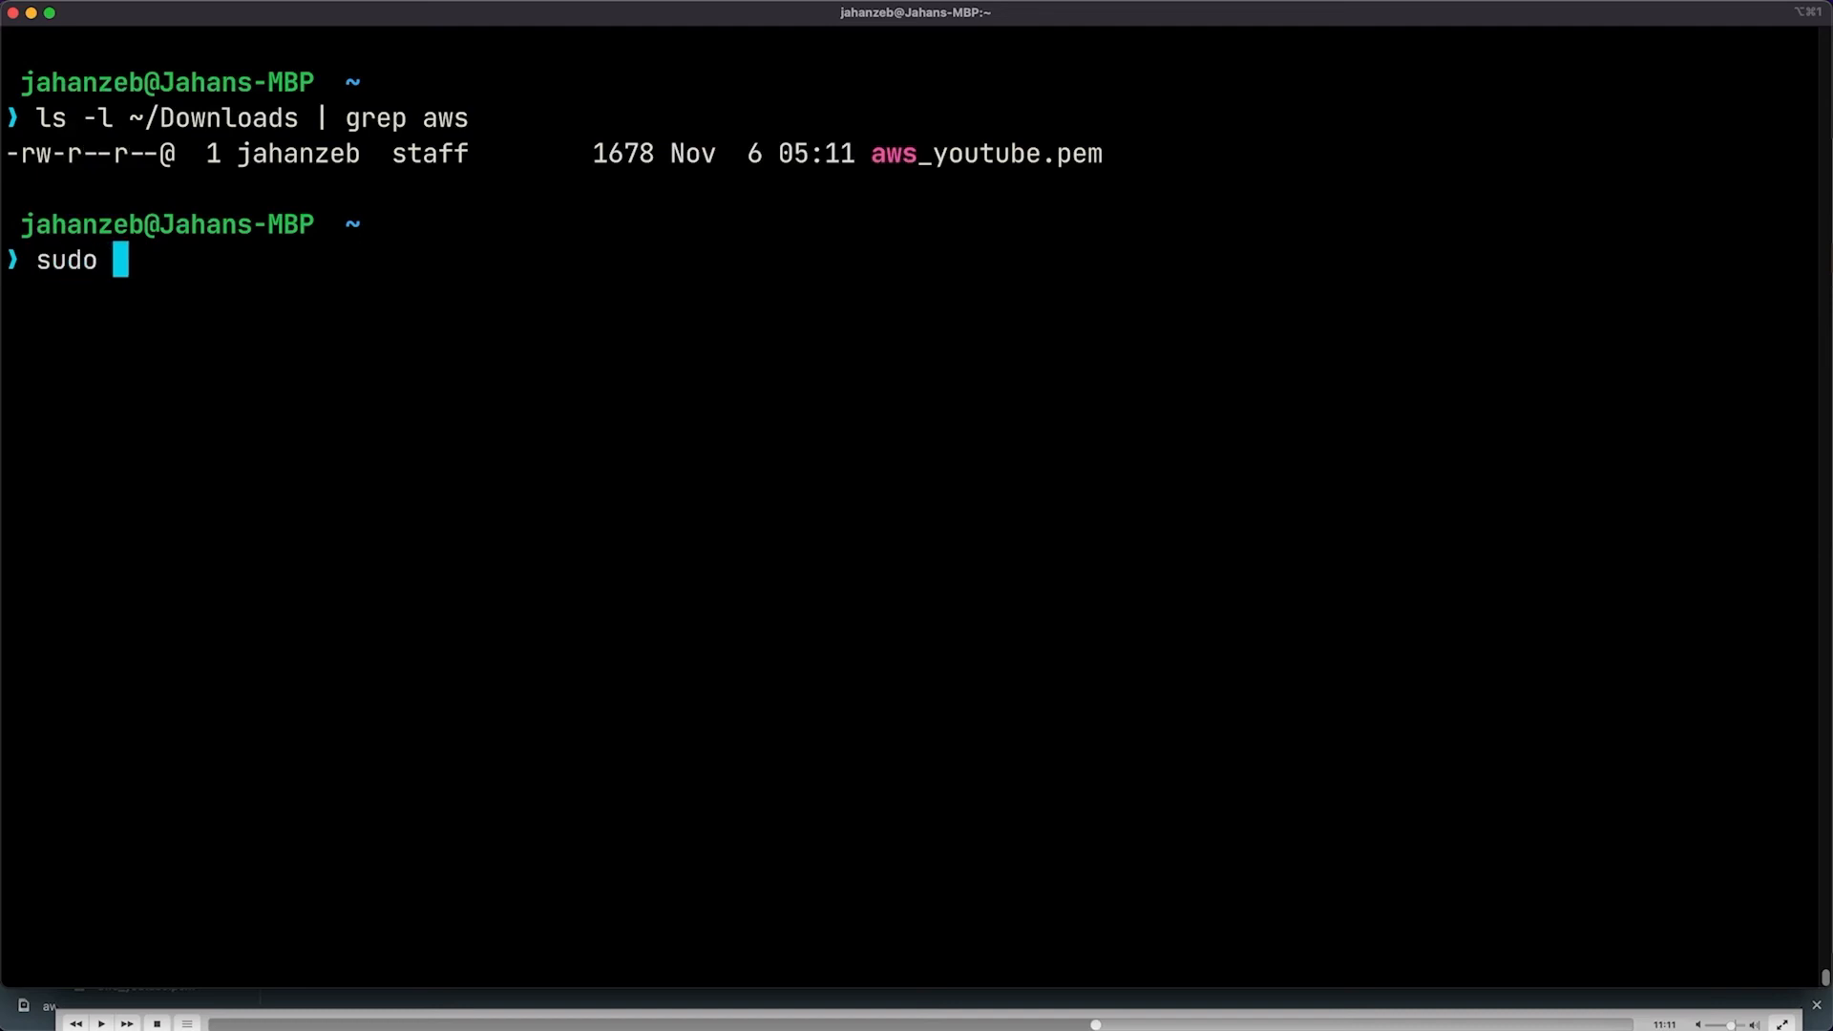
text(chmod )
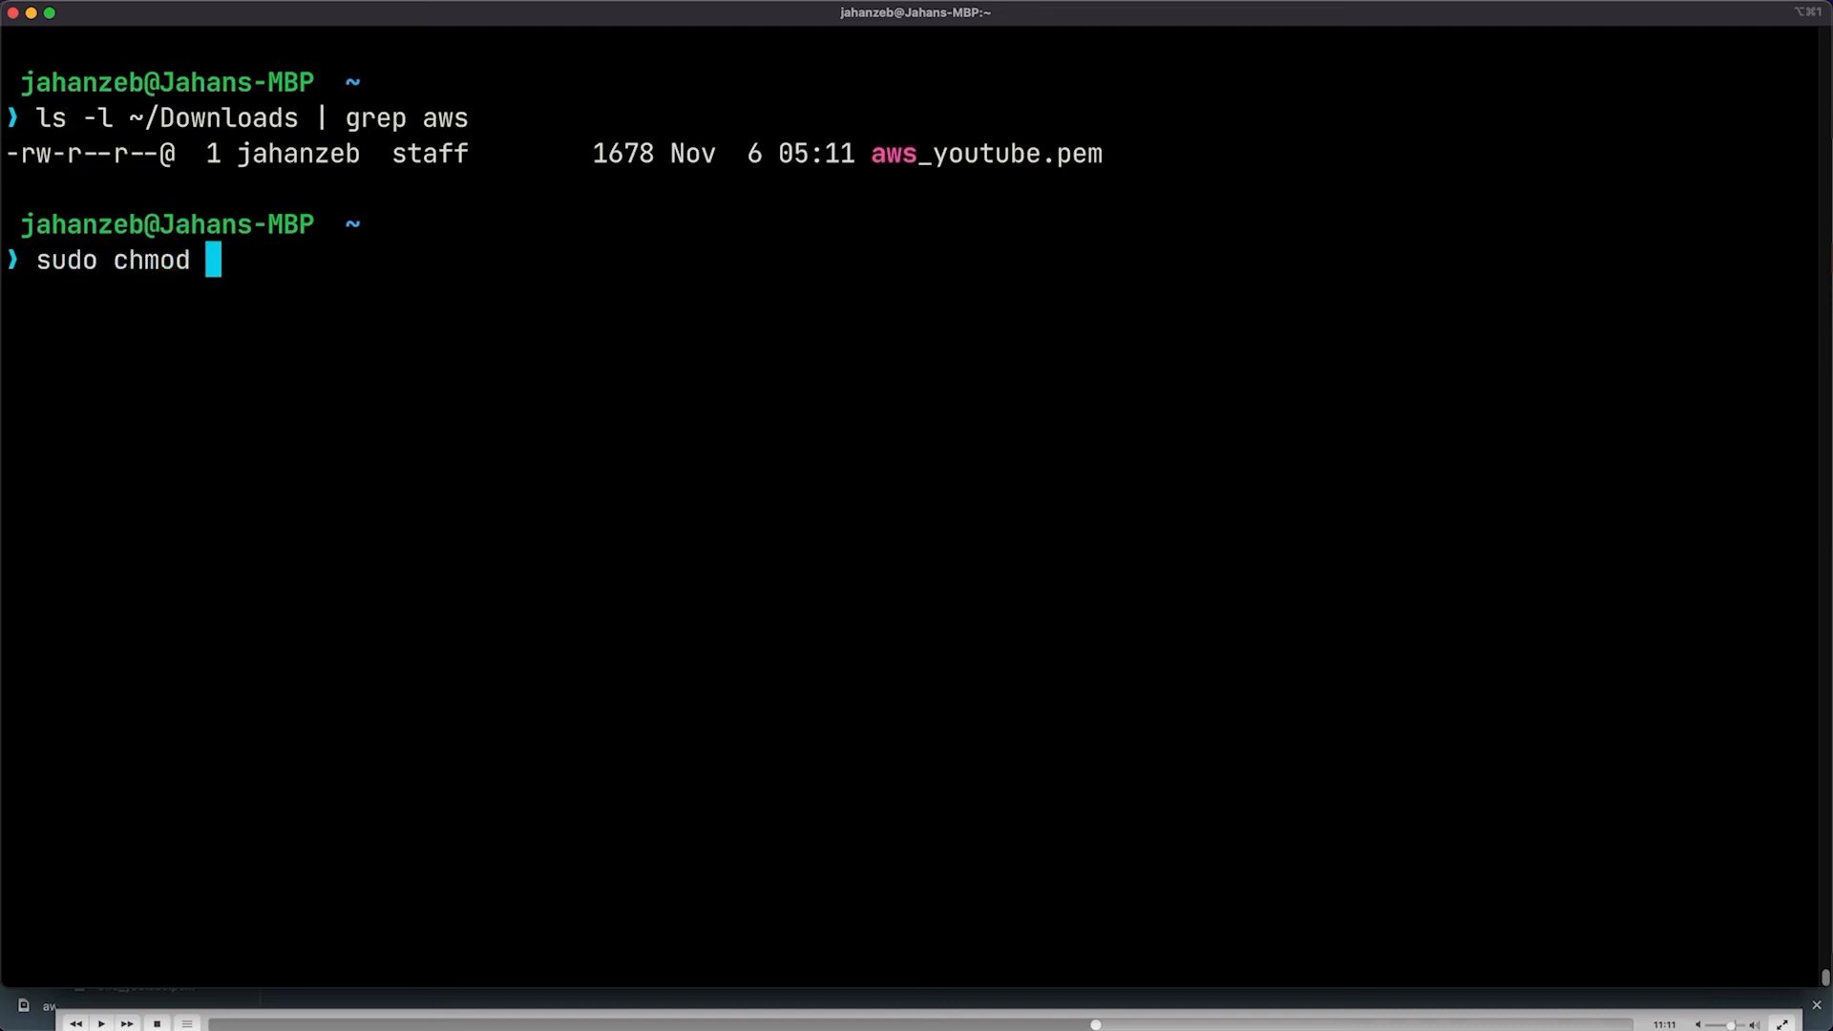
text(600)
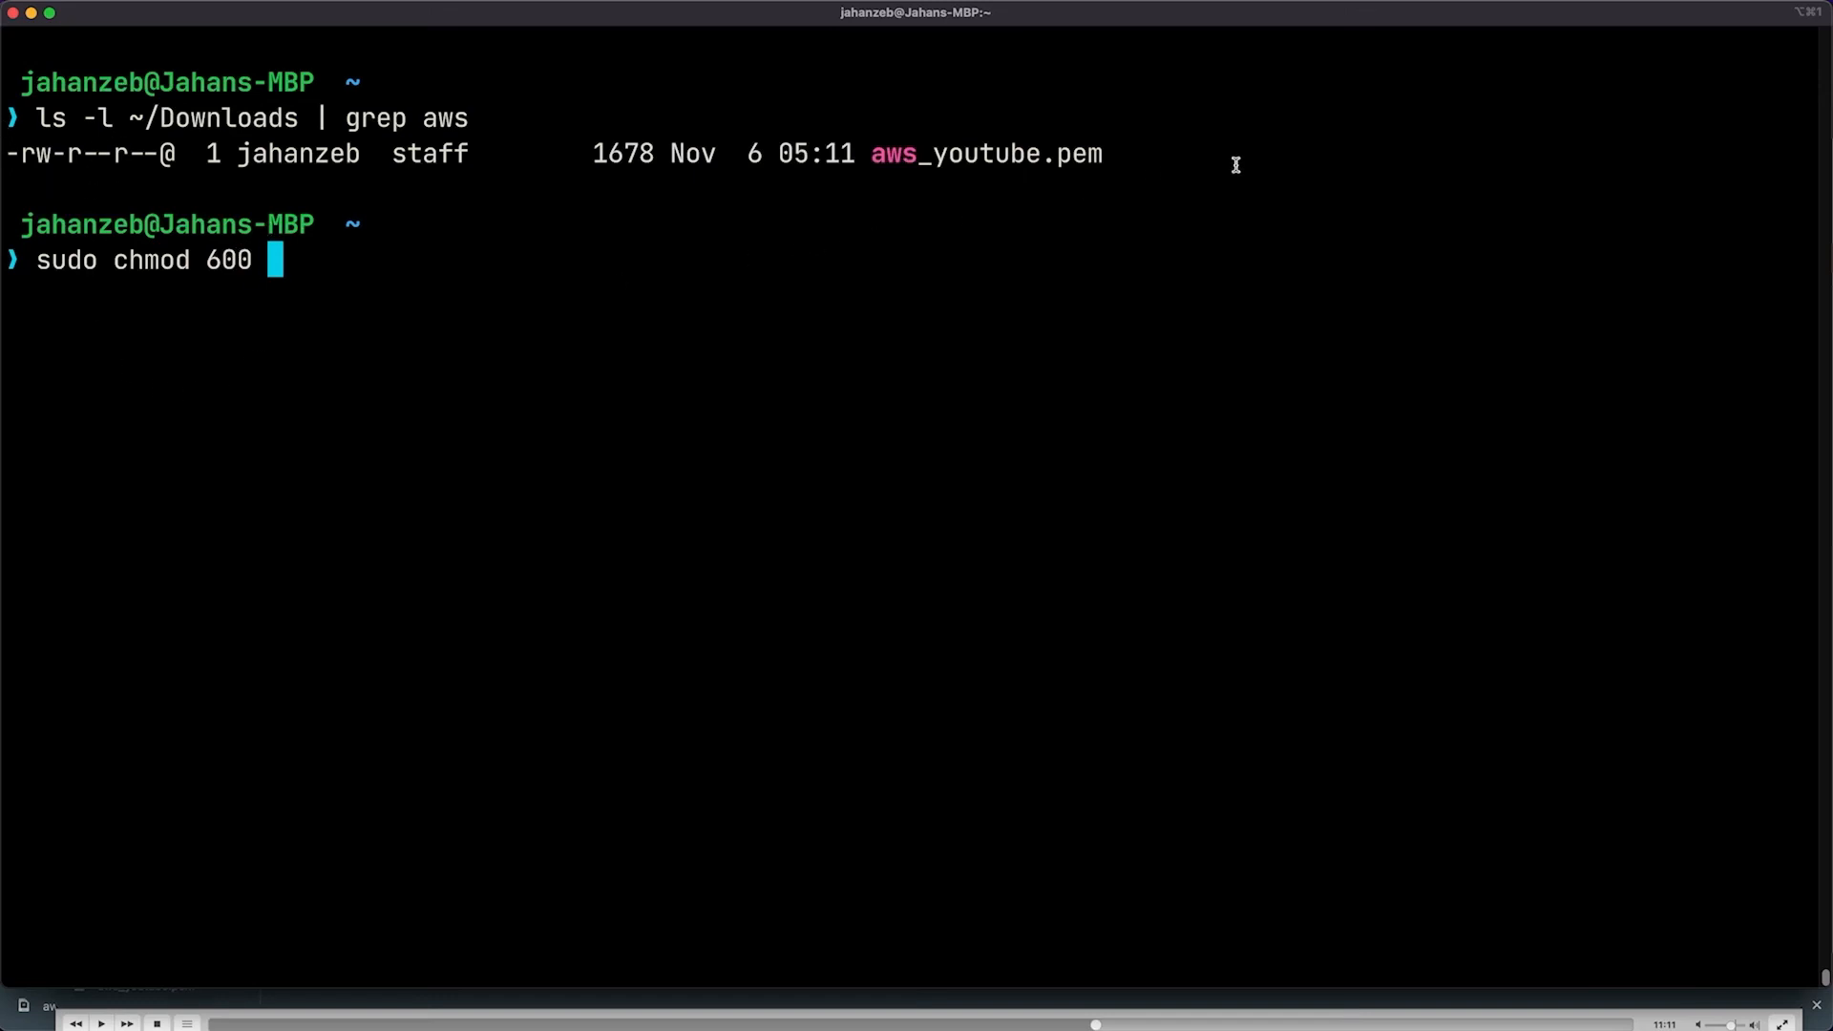
text(~/D)
key(Tab)
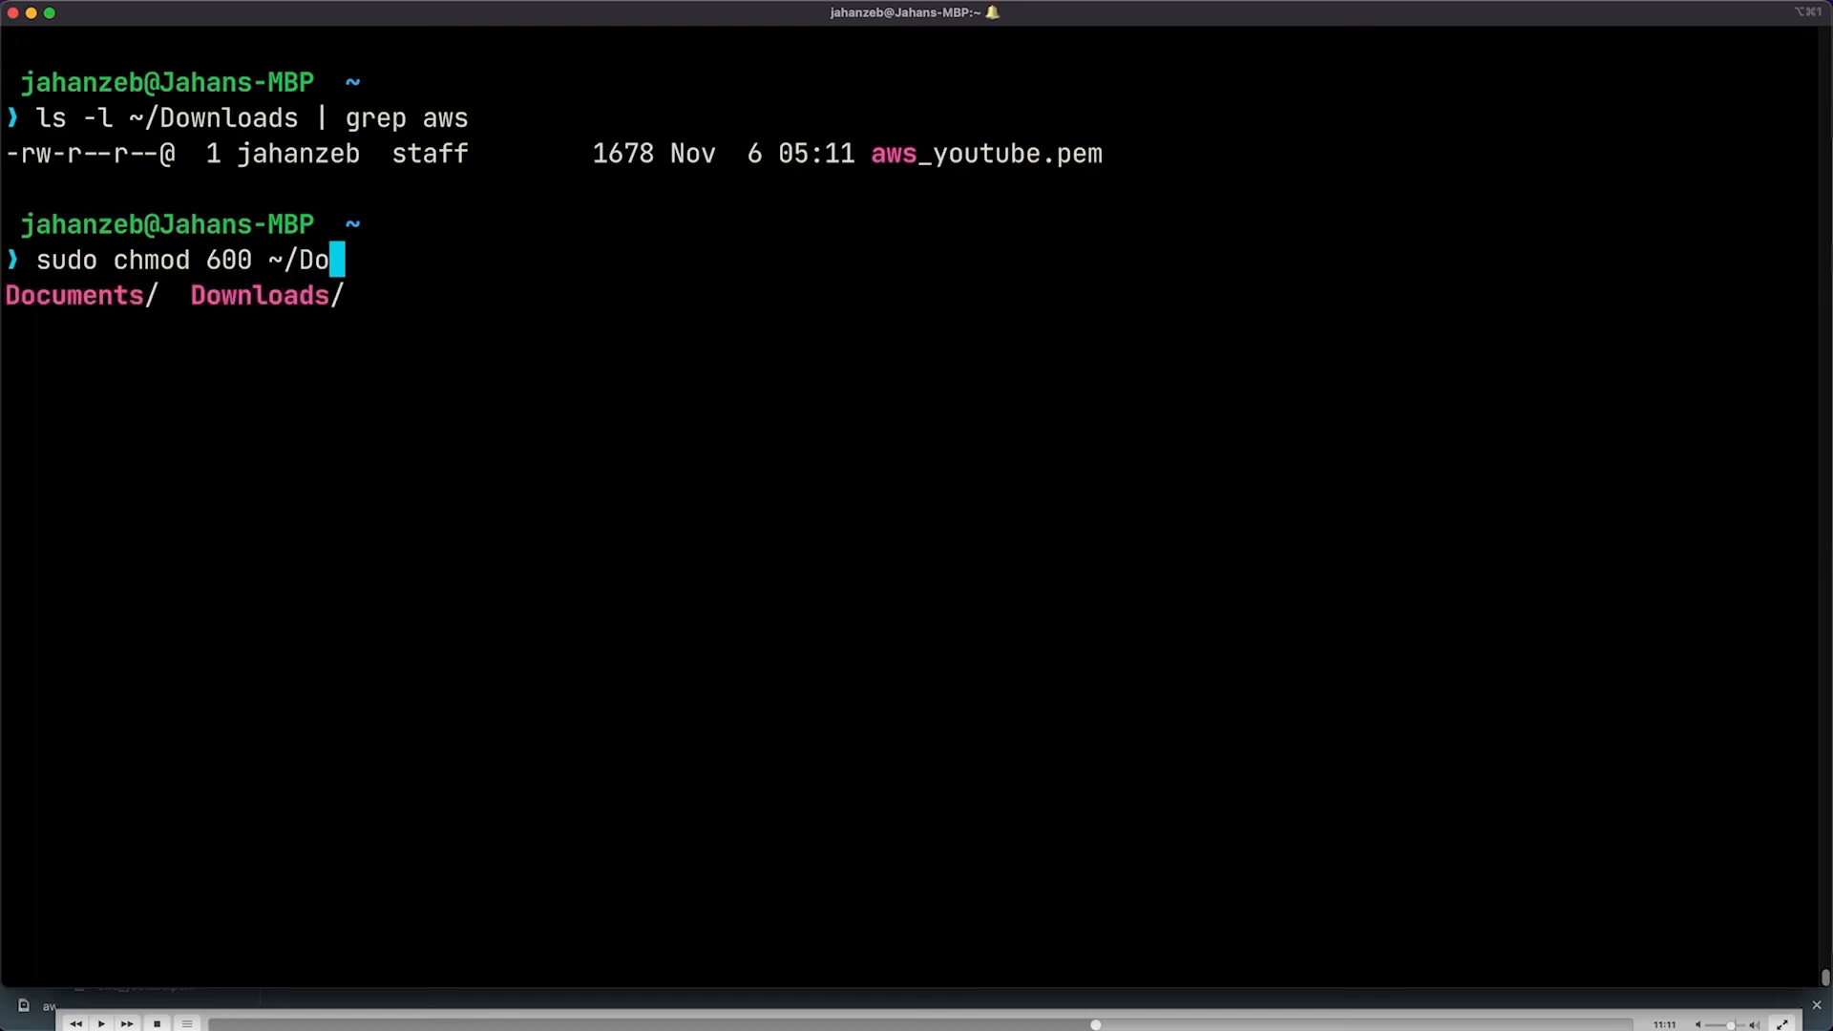
text(wn)
key(Tab)
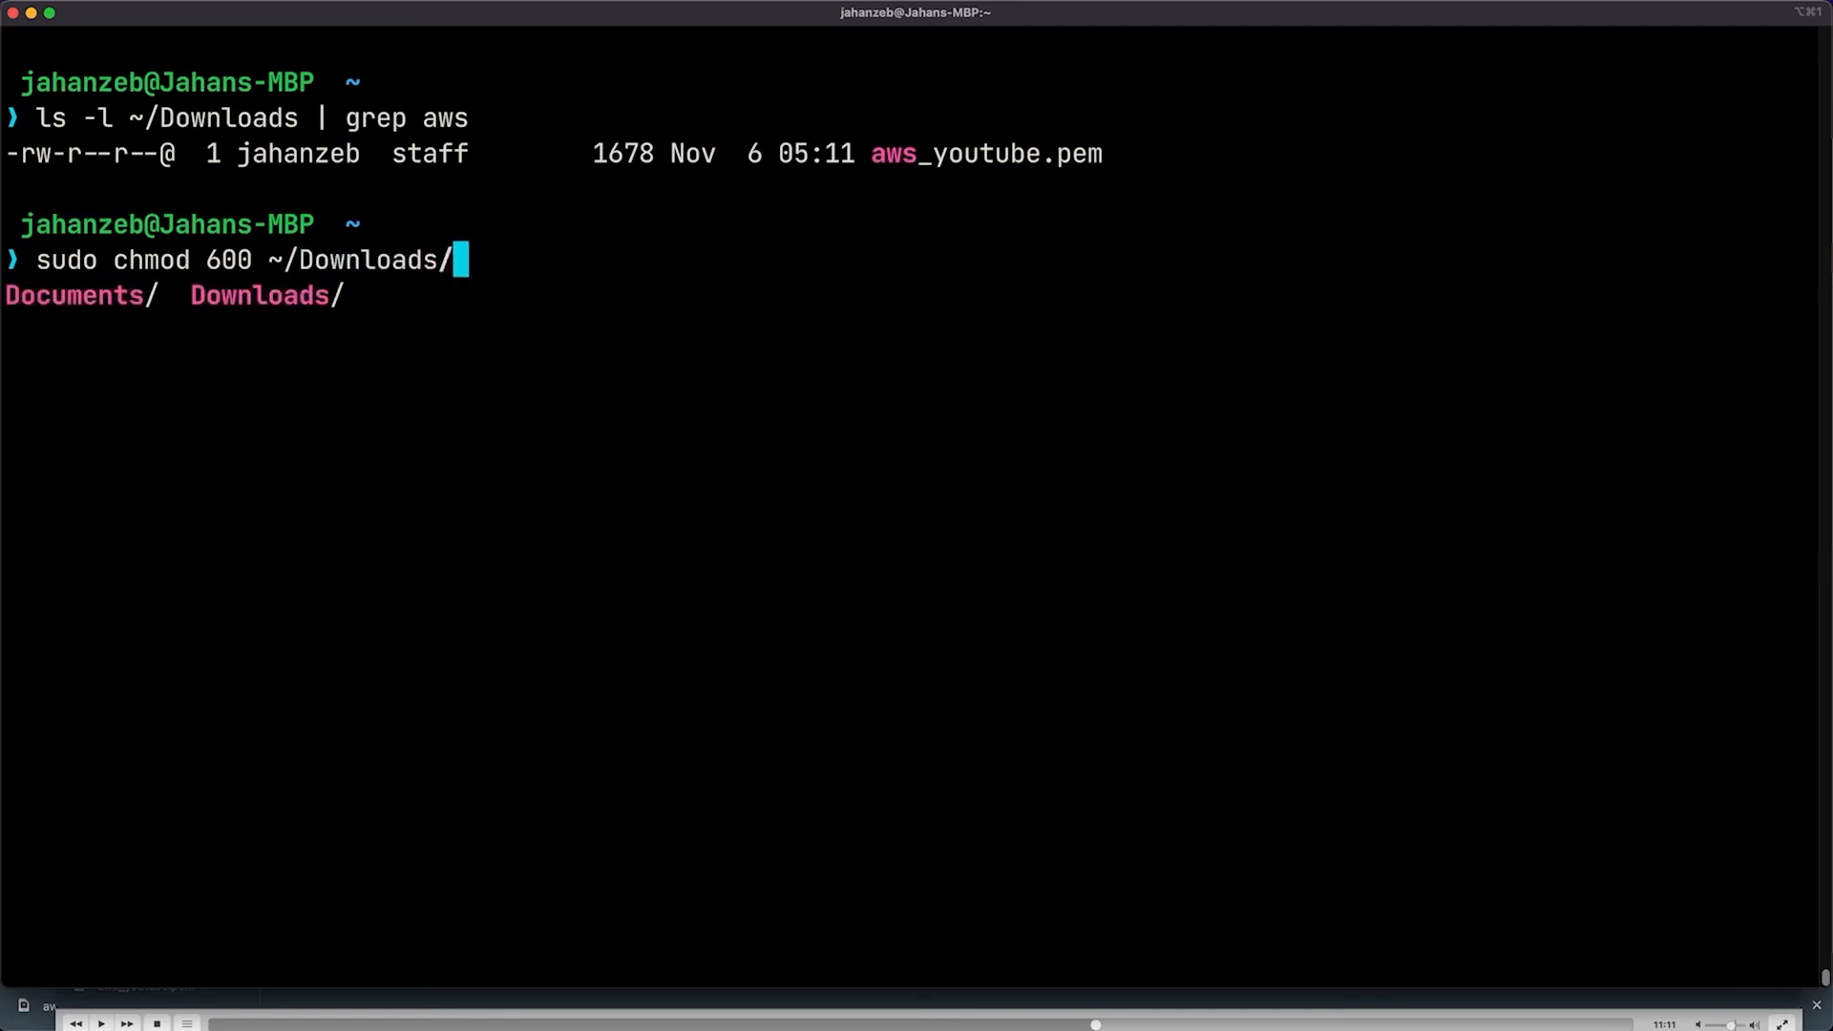
text(aws)
key(Tab)
key(Return)
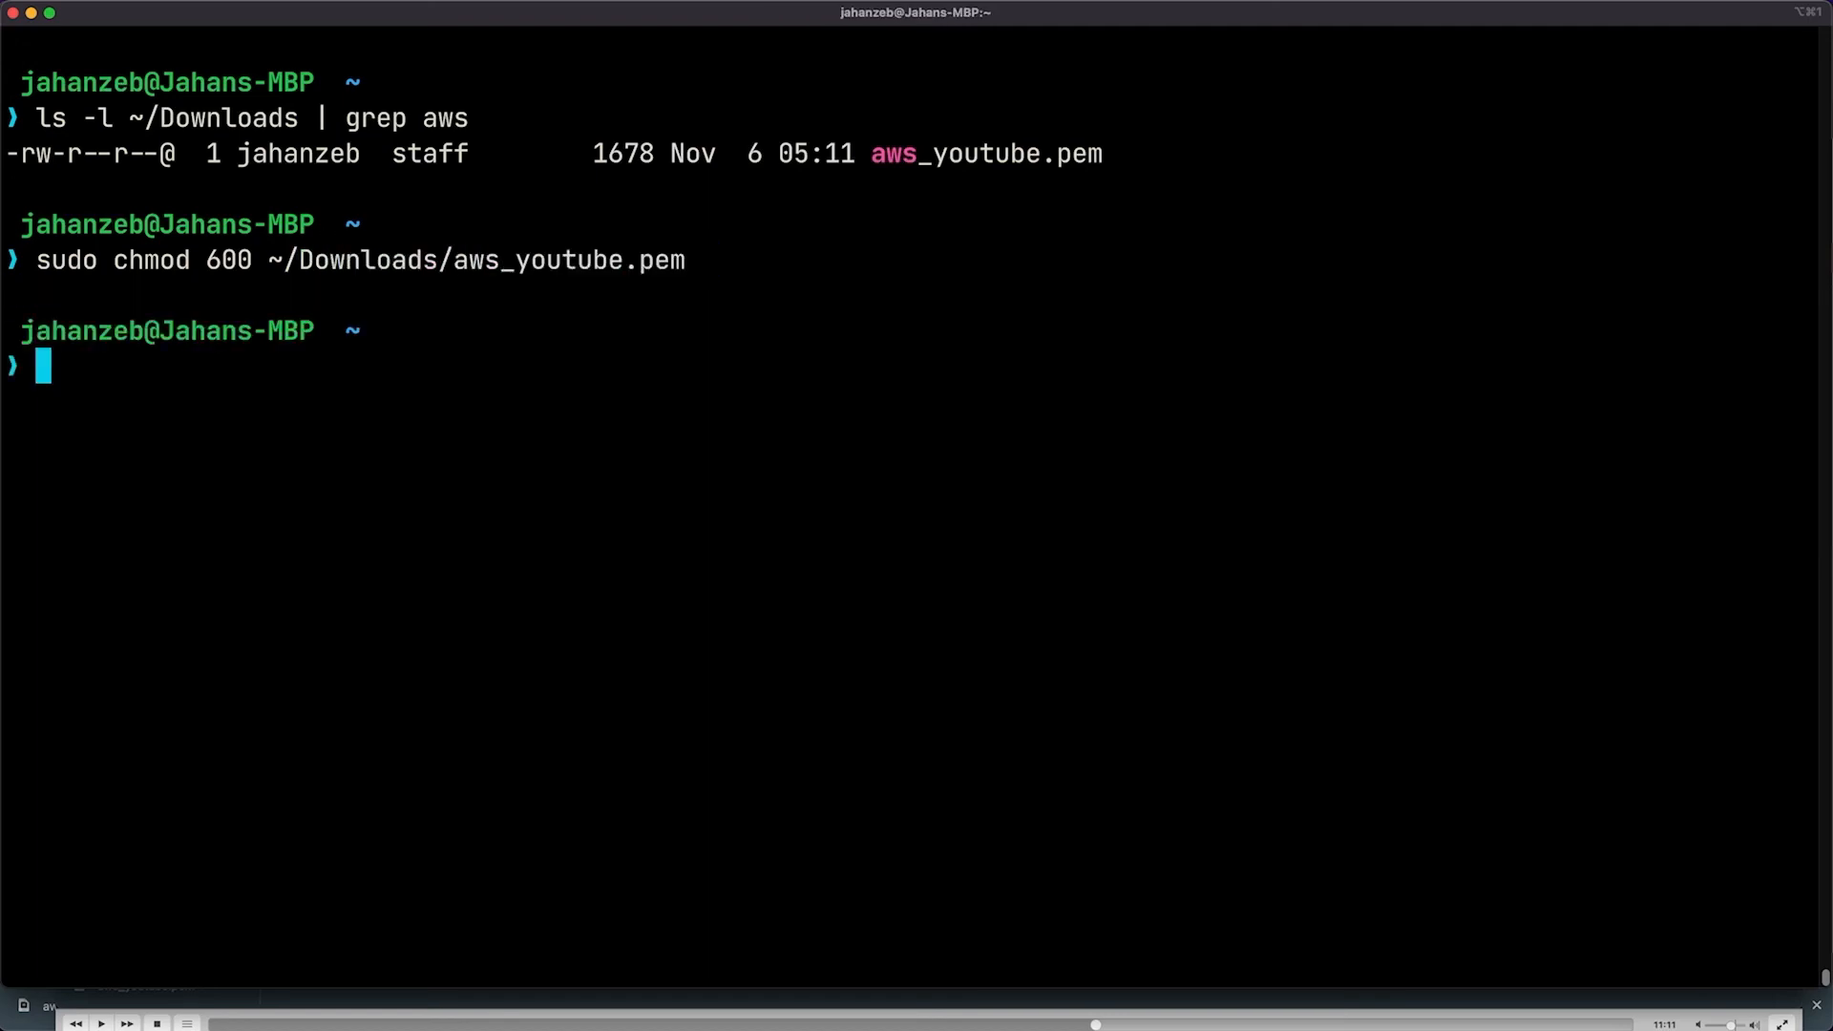
Rerun the filtered ~/Downloads listing and check the key file's permissions for owner, group and others
key(Up)
key(Up)
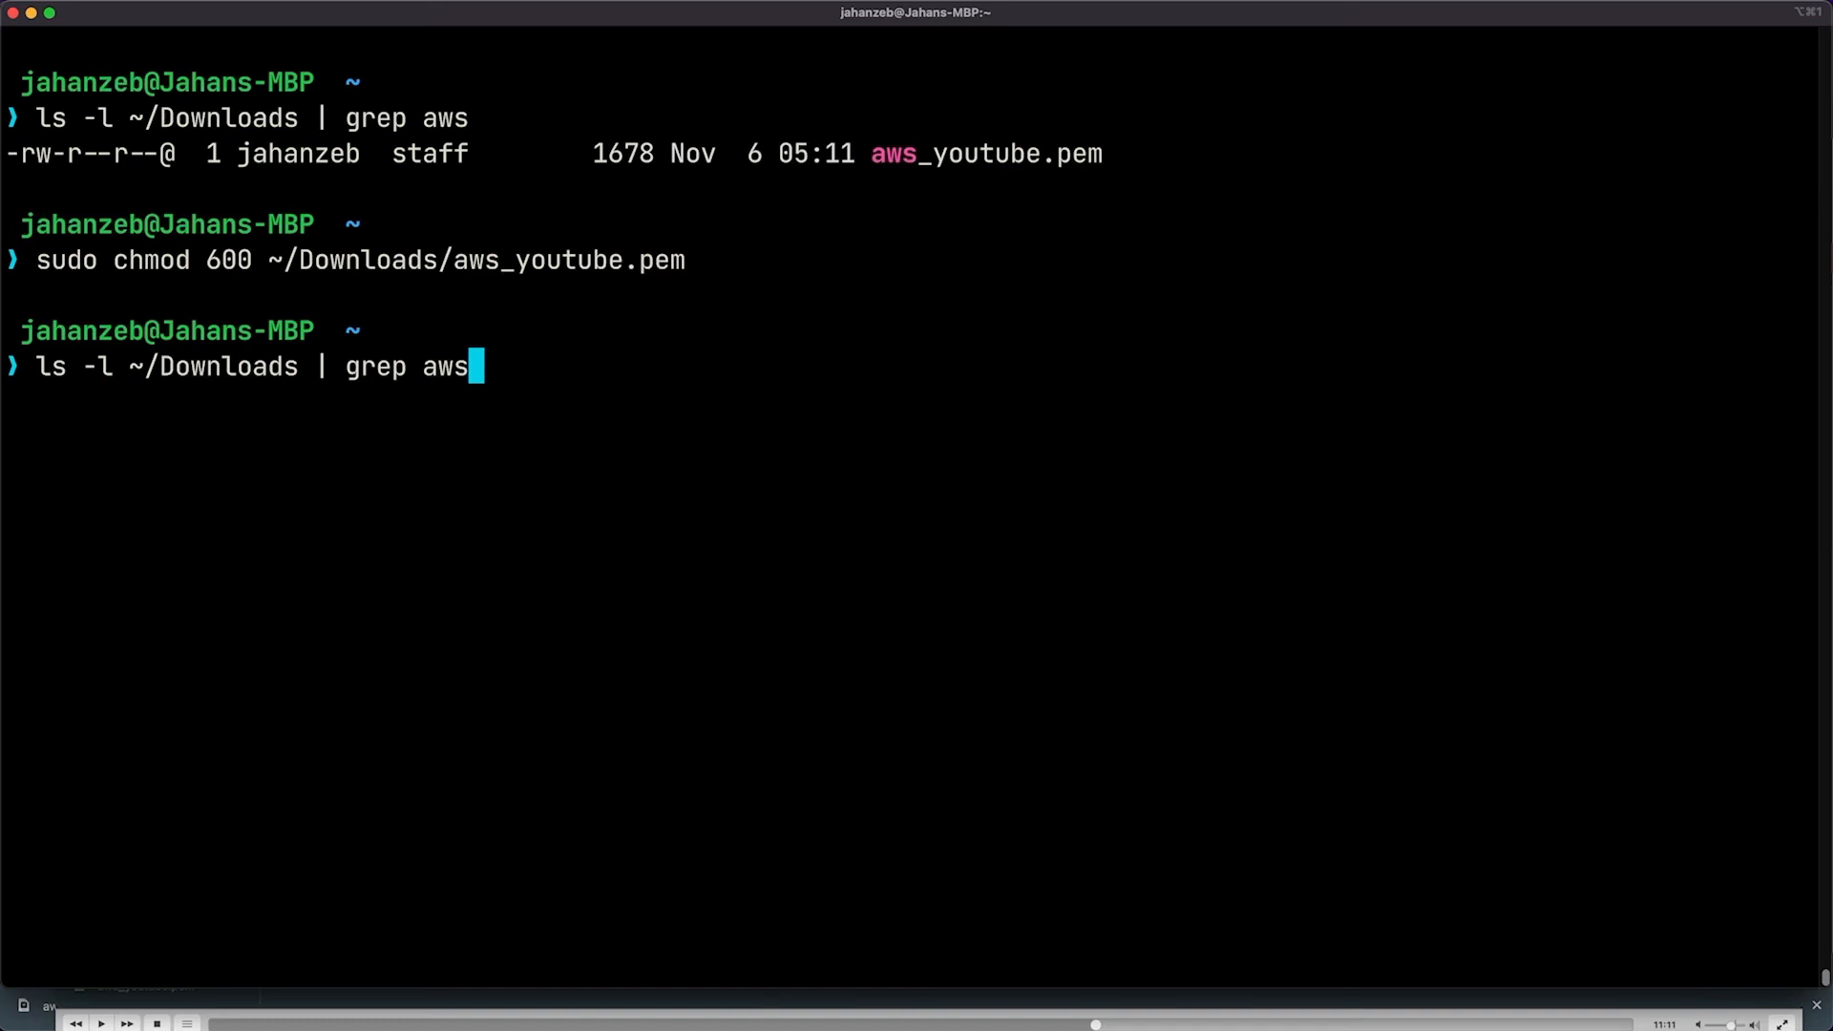
key(Return)
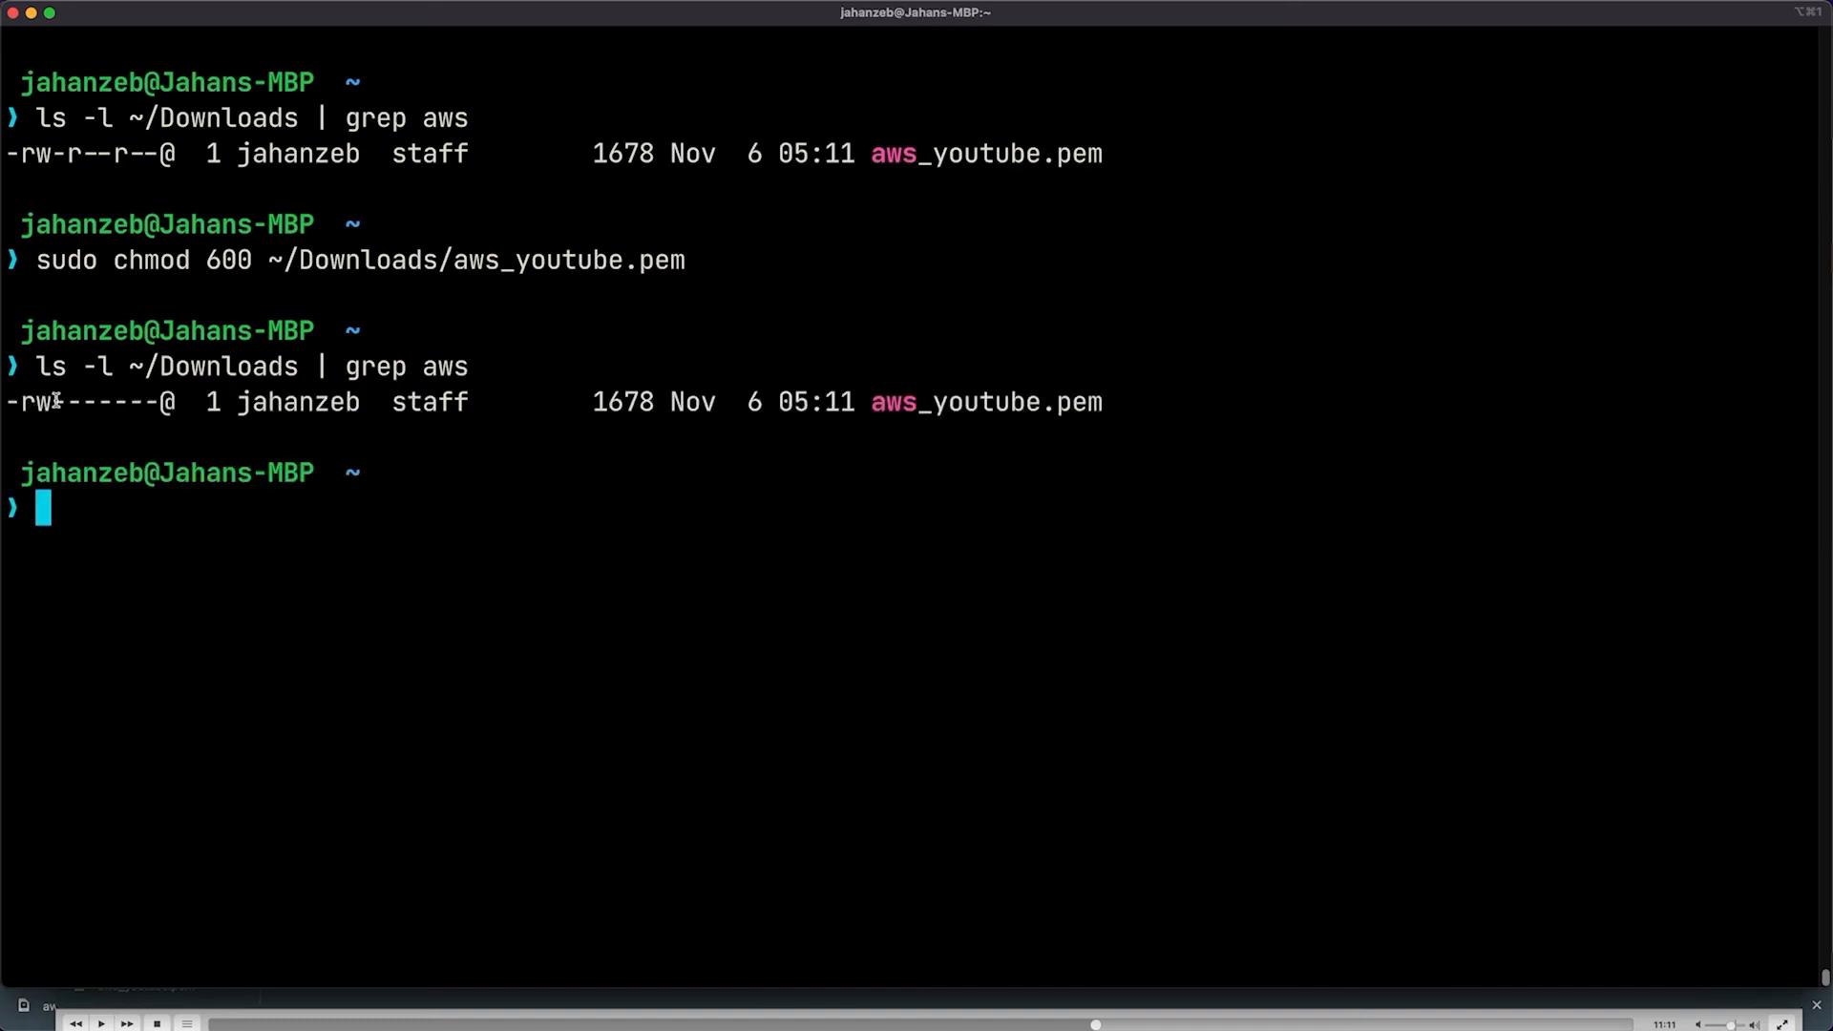
drag(52, 402, 161, 402)
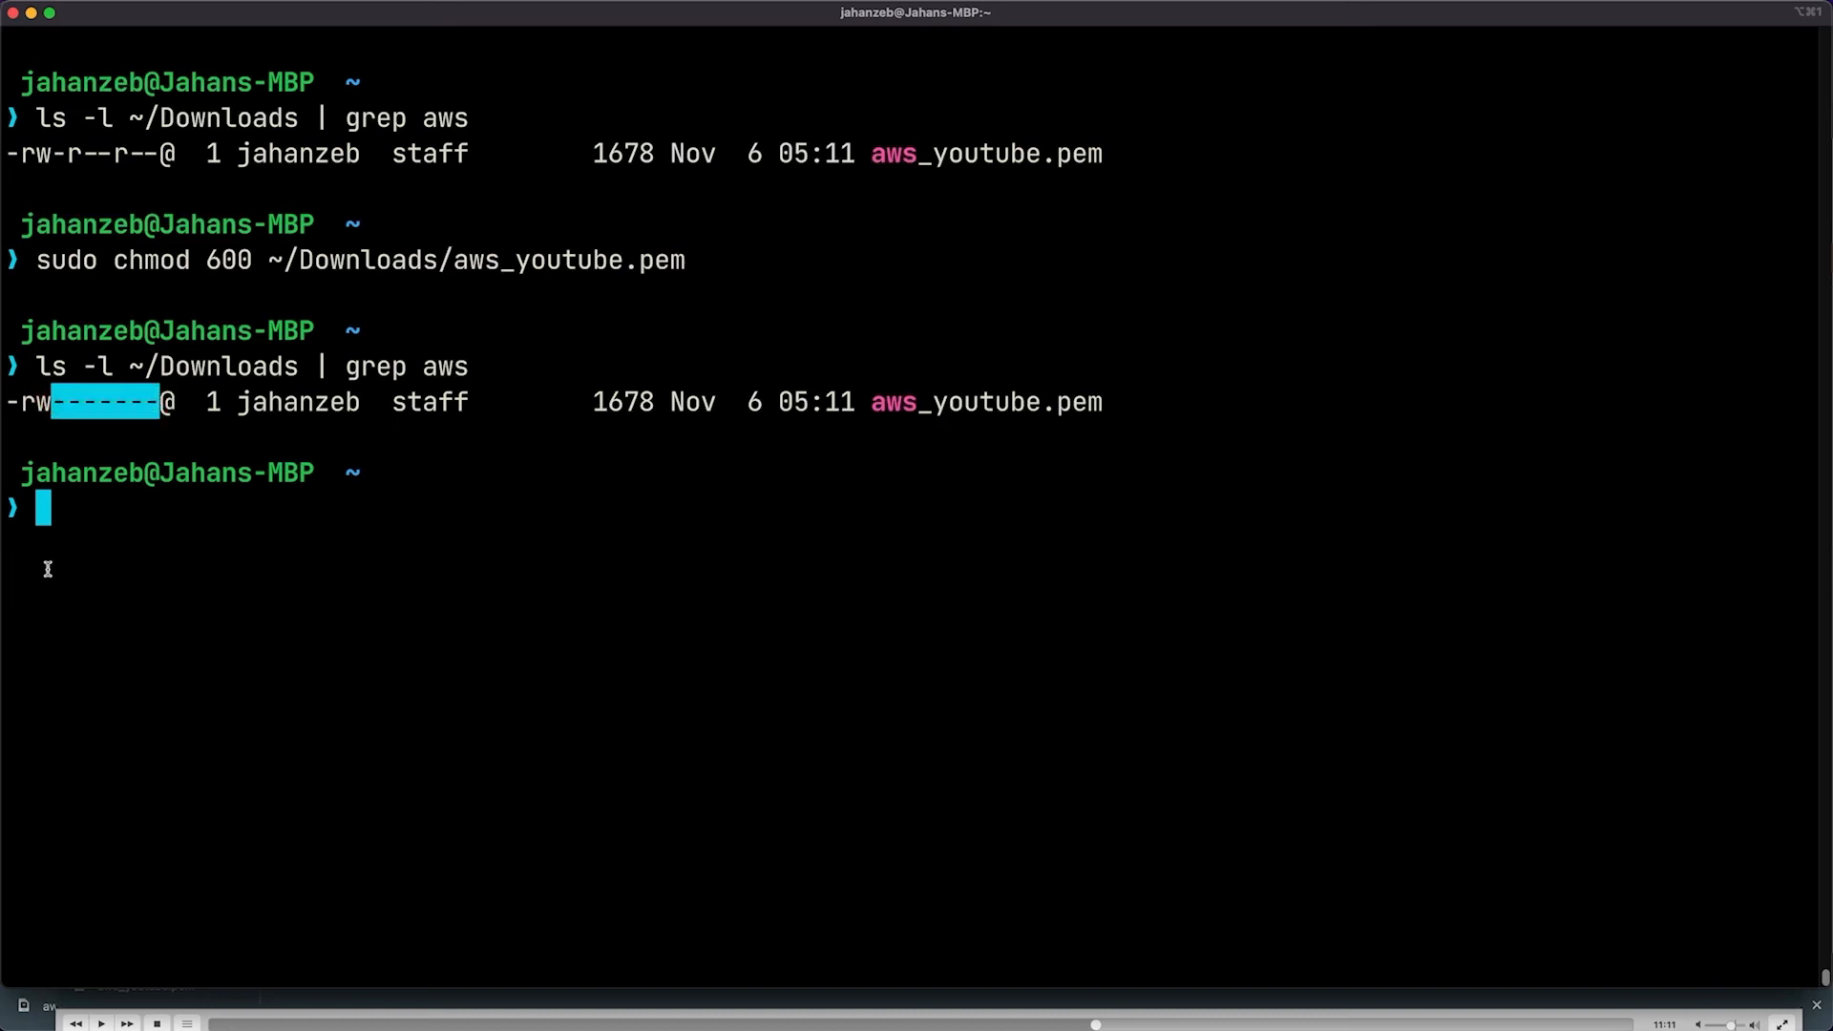
click(98, 421)
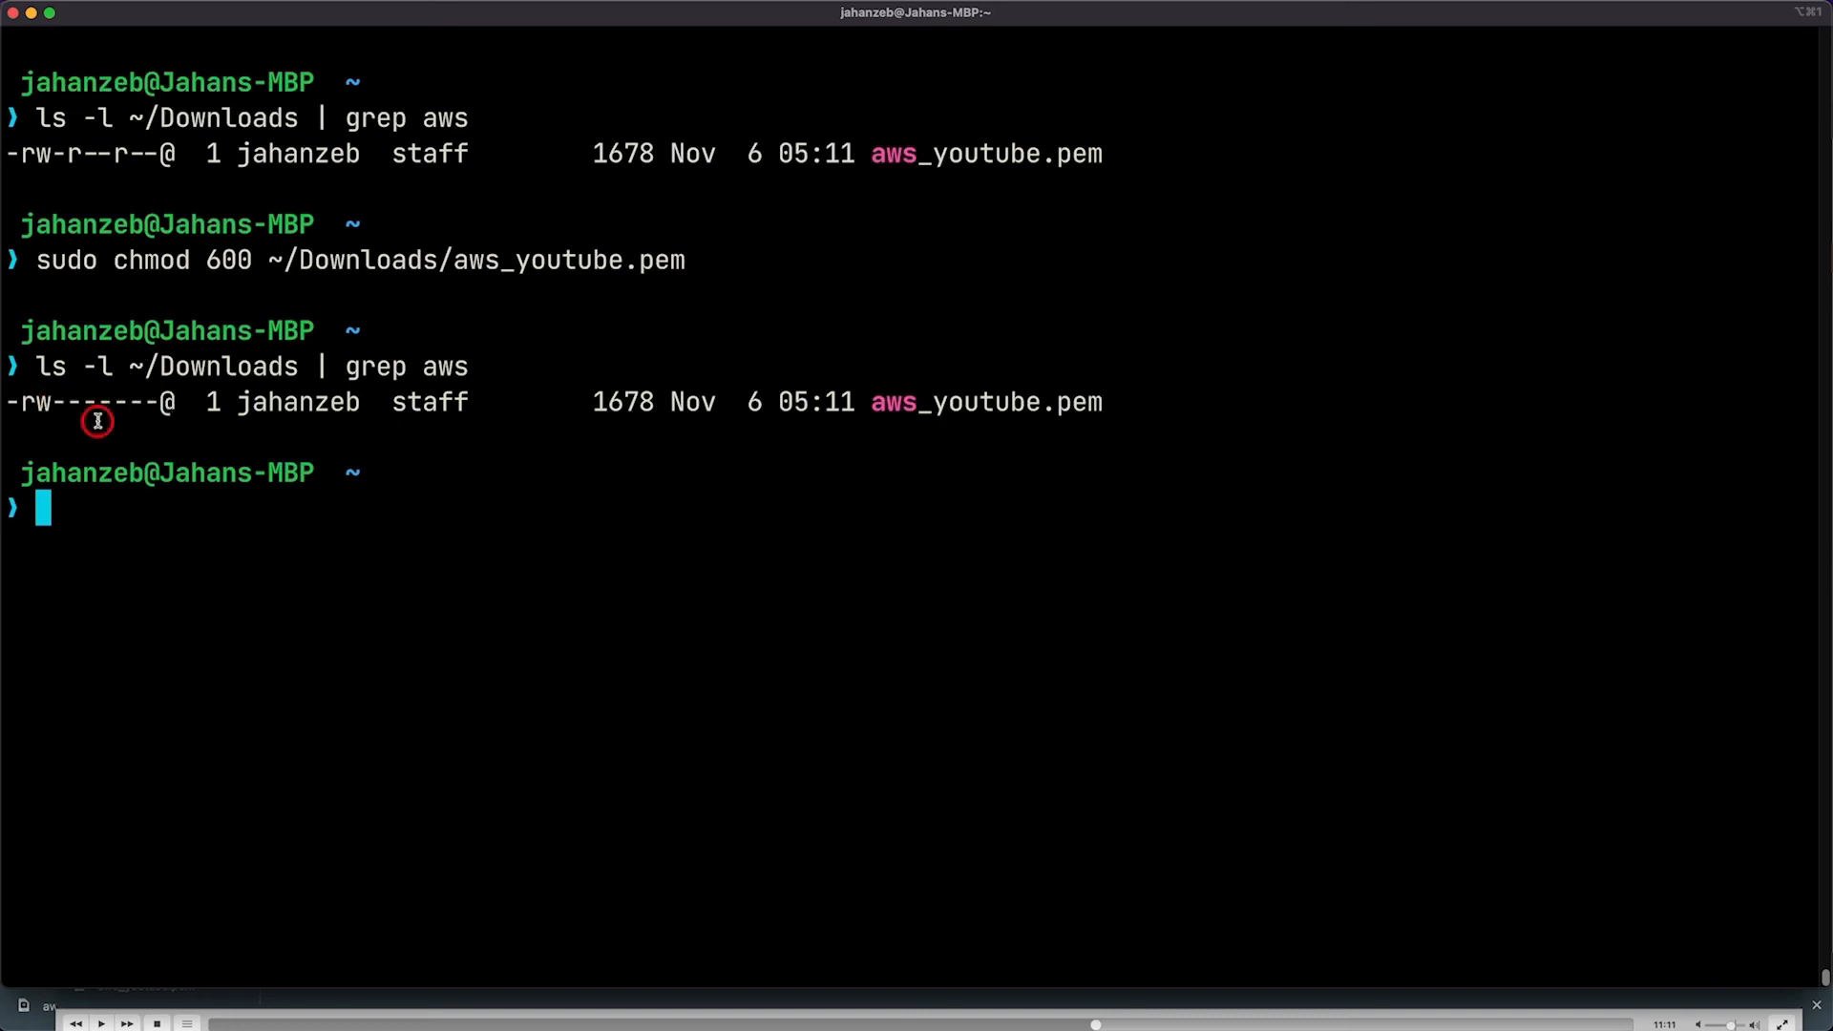
mouse_move(54, 402)
mouse_down()
mouse_move(5, 401)
mouse_move(21, 402)
mouse_up()
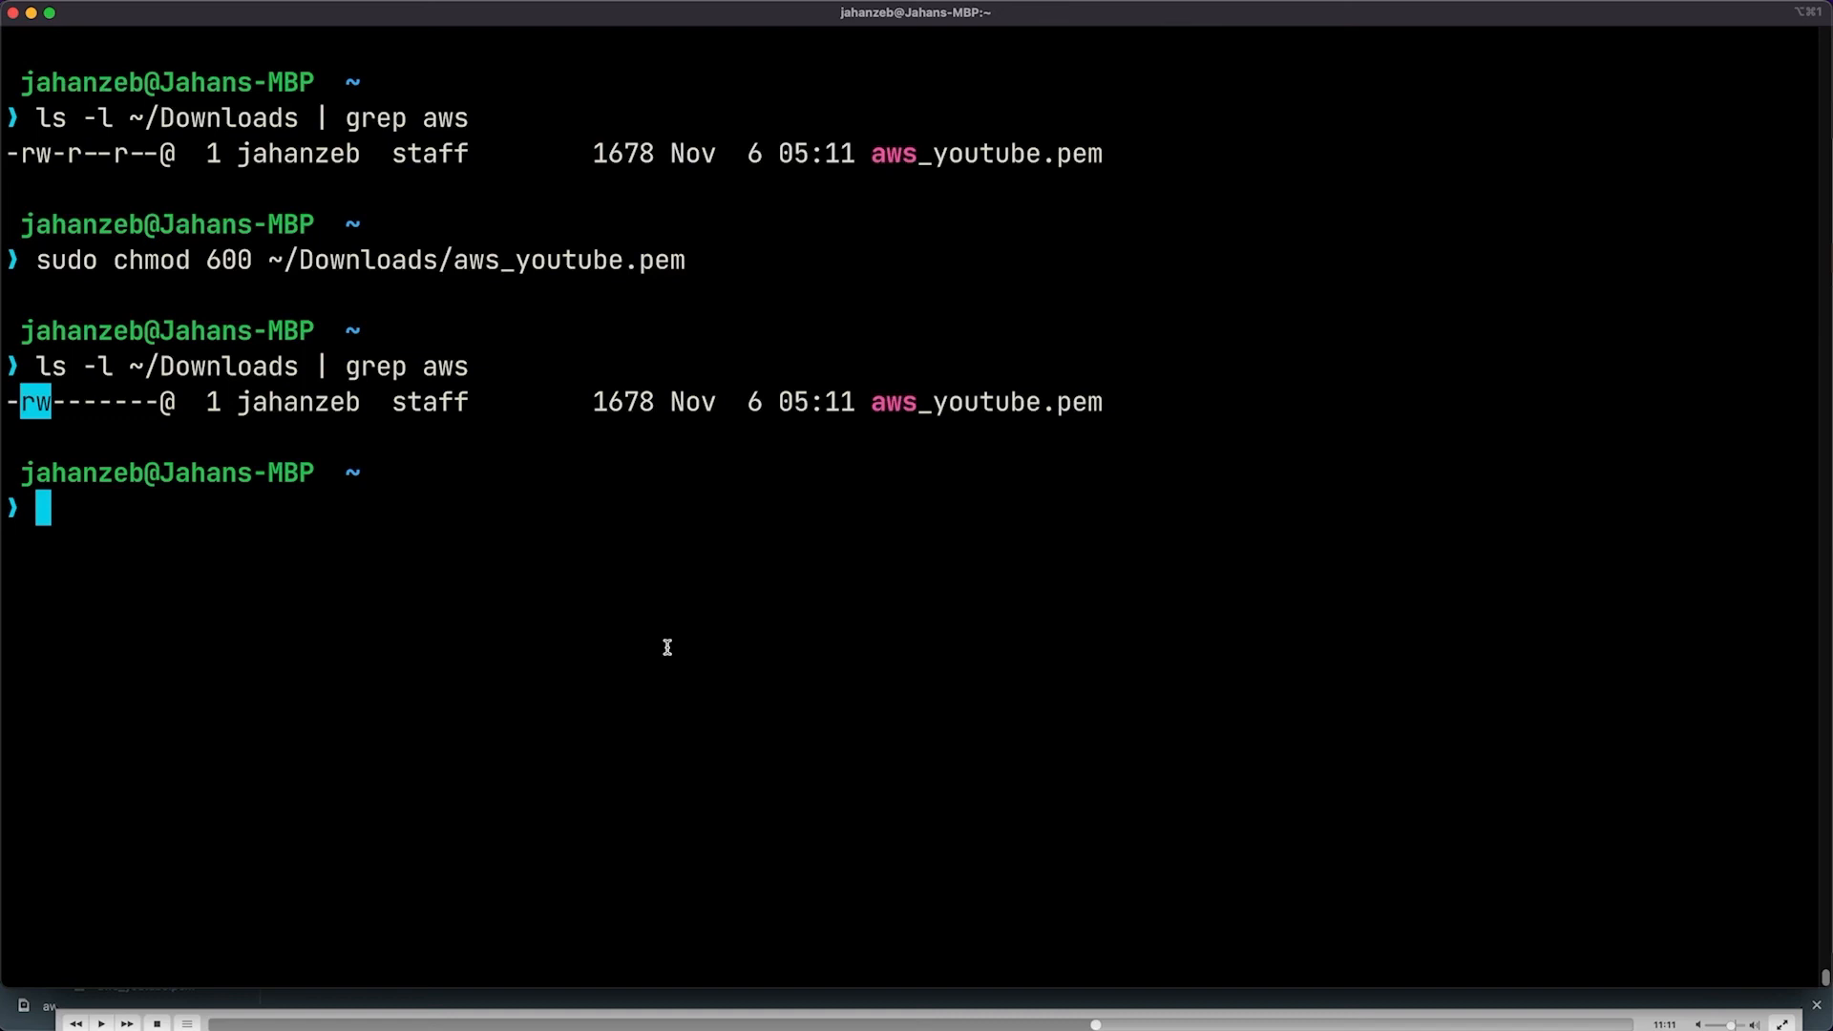
Add the private key ~/Downloads/aws_youtube.pem to the SSH agent with ssh-add
text(ssh-)
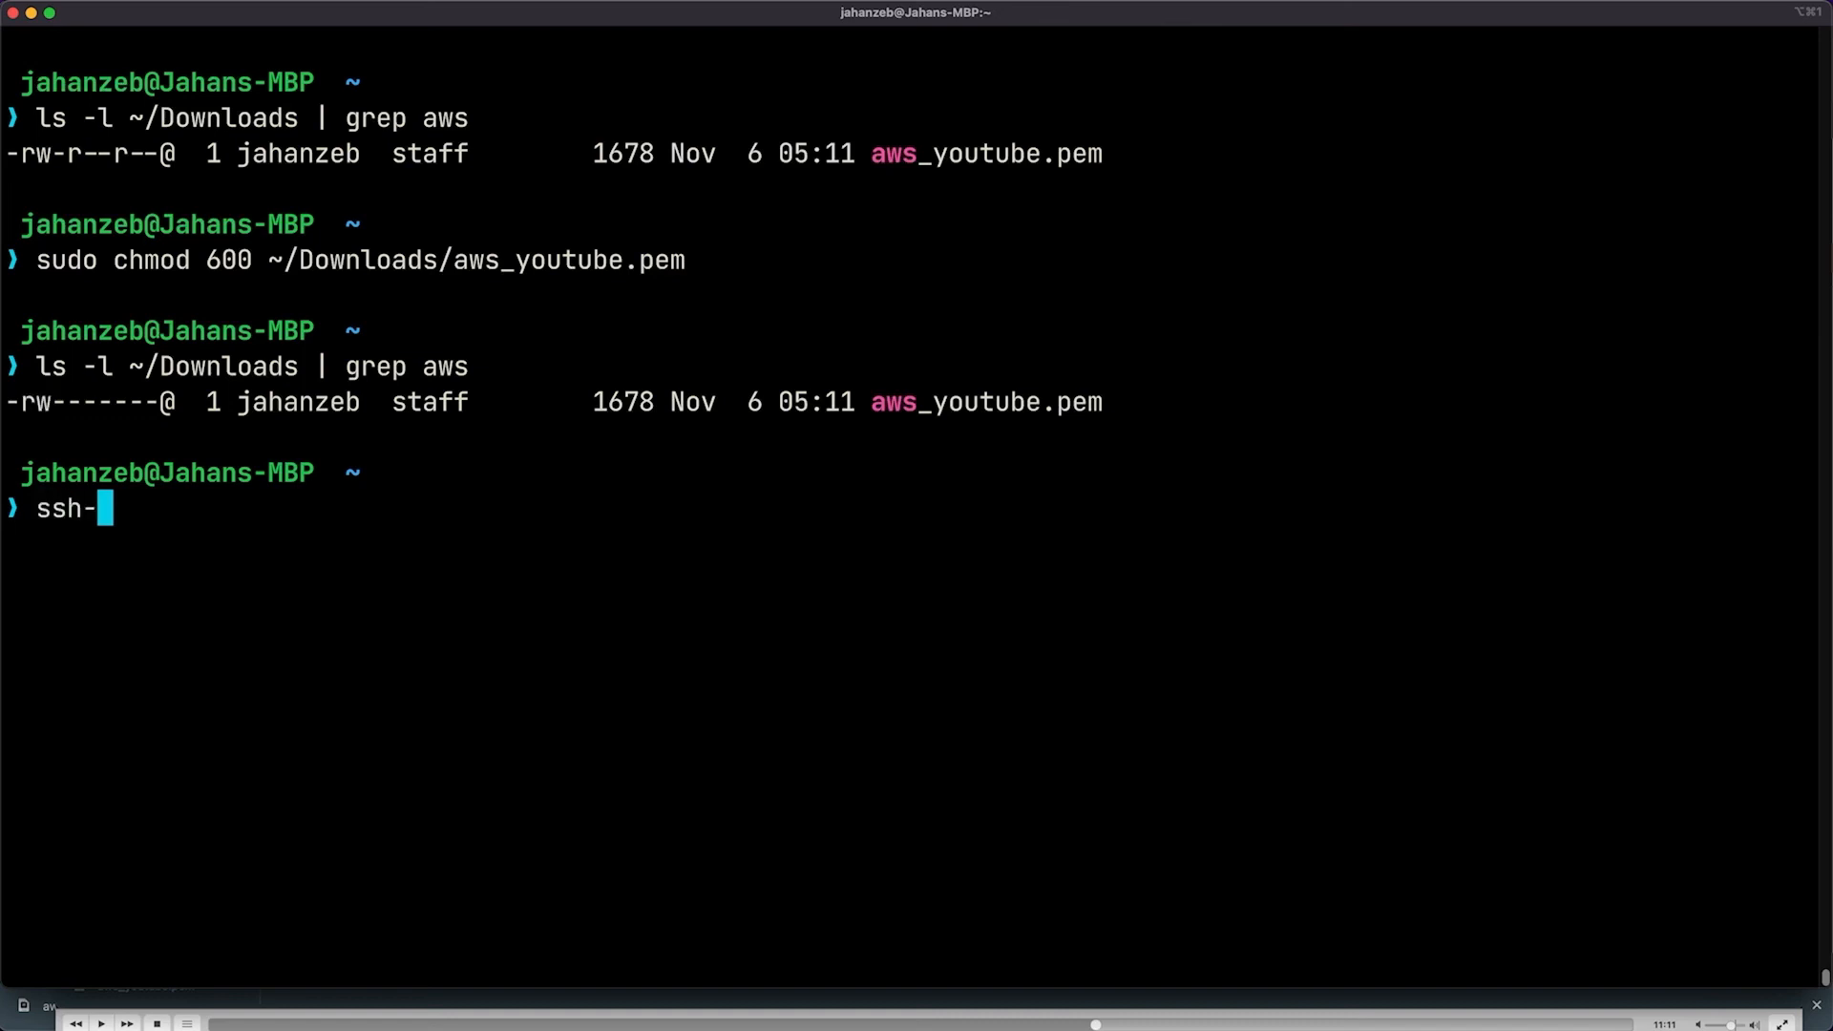
text(add ~)
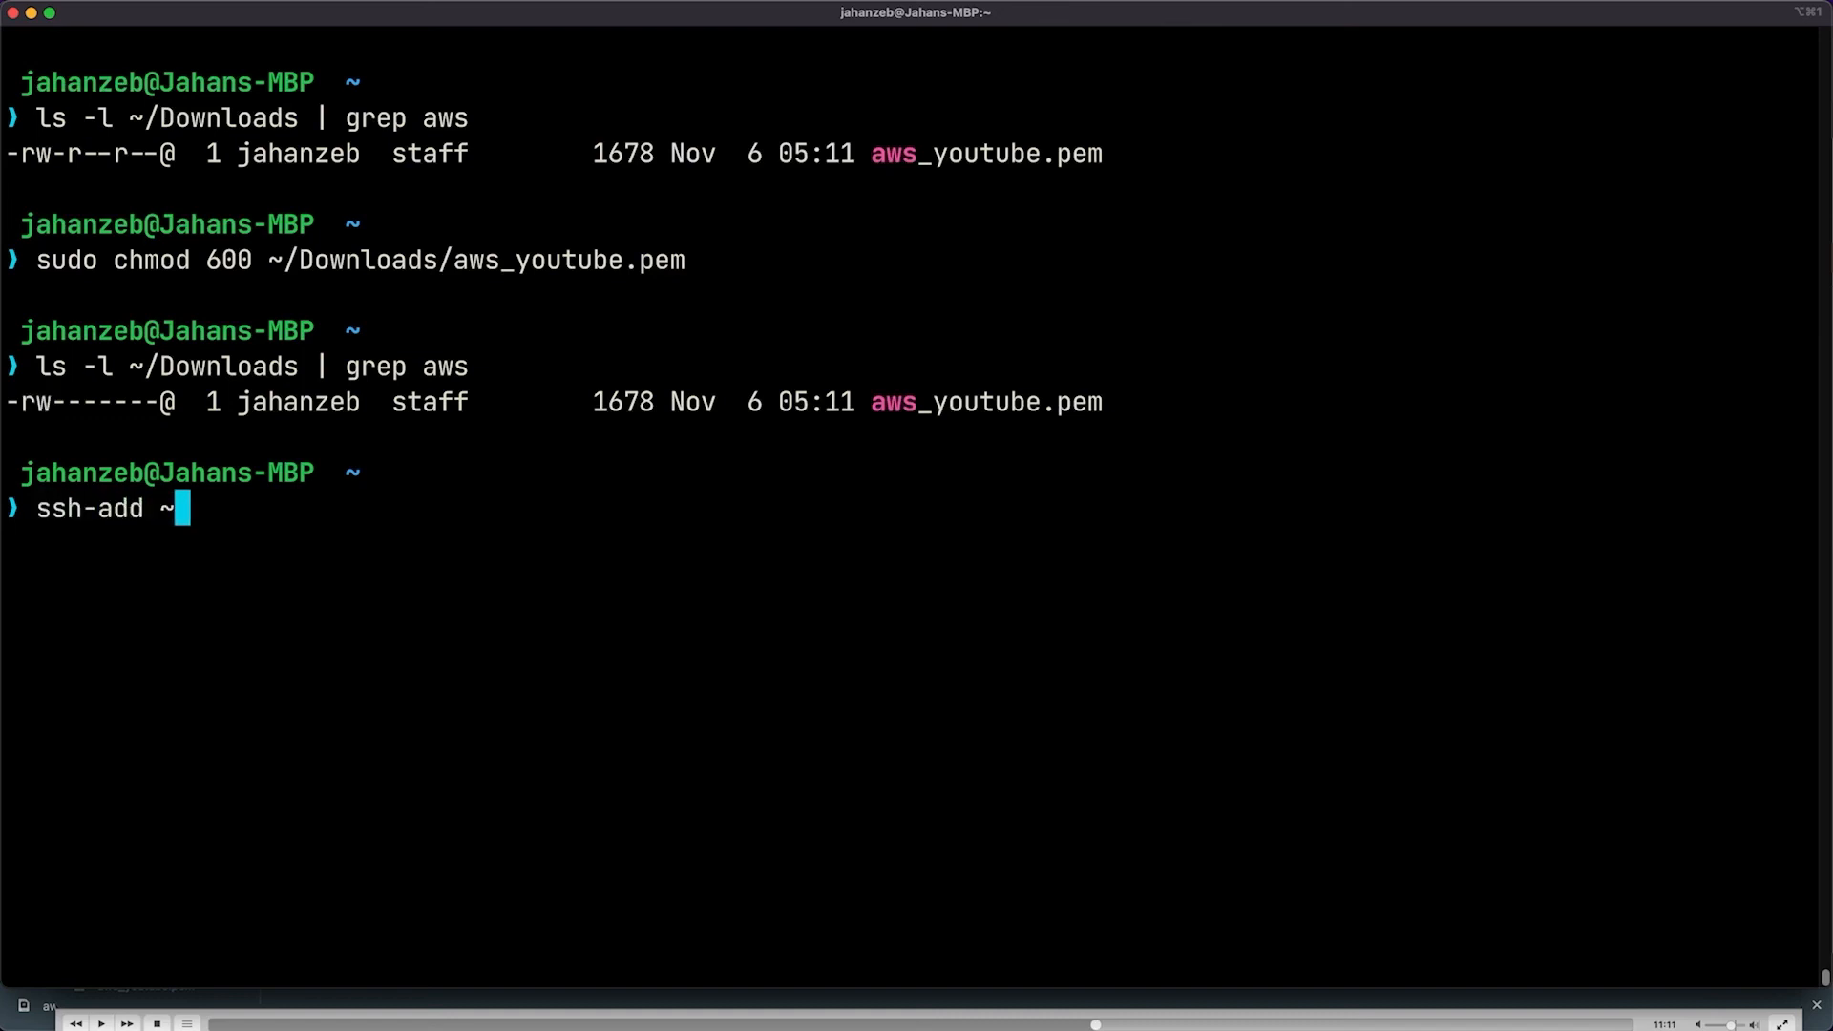
text(/Down)
key(Tab)
text(aws)
key(Tab)
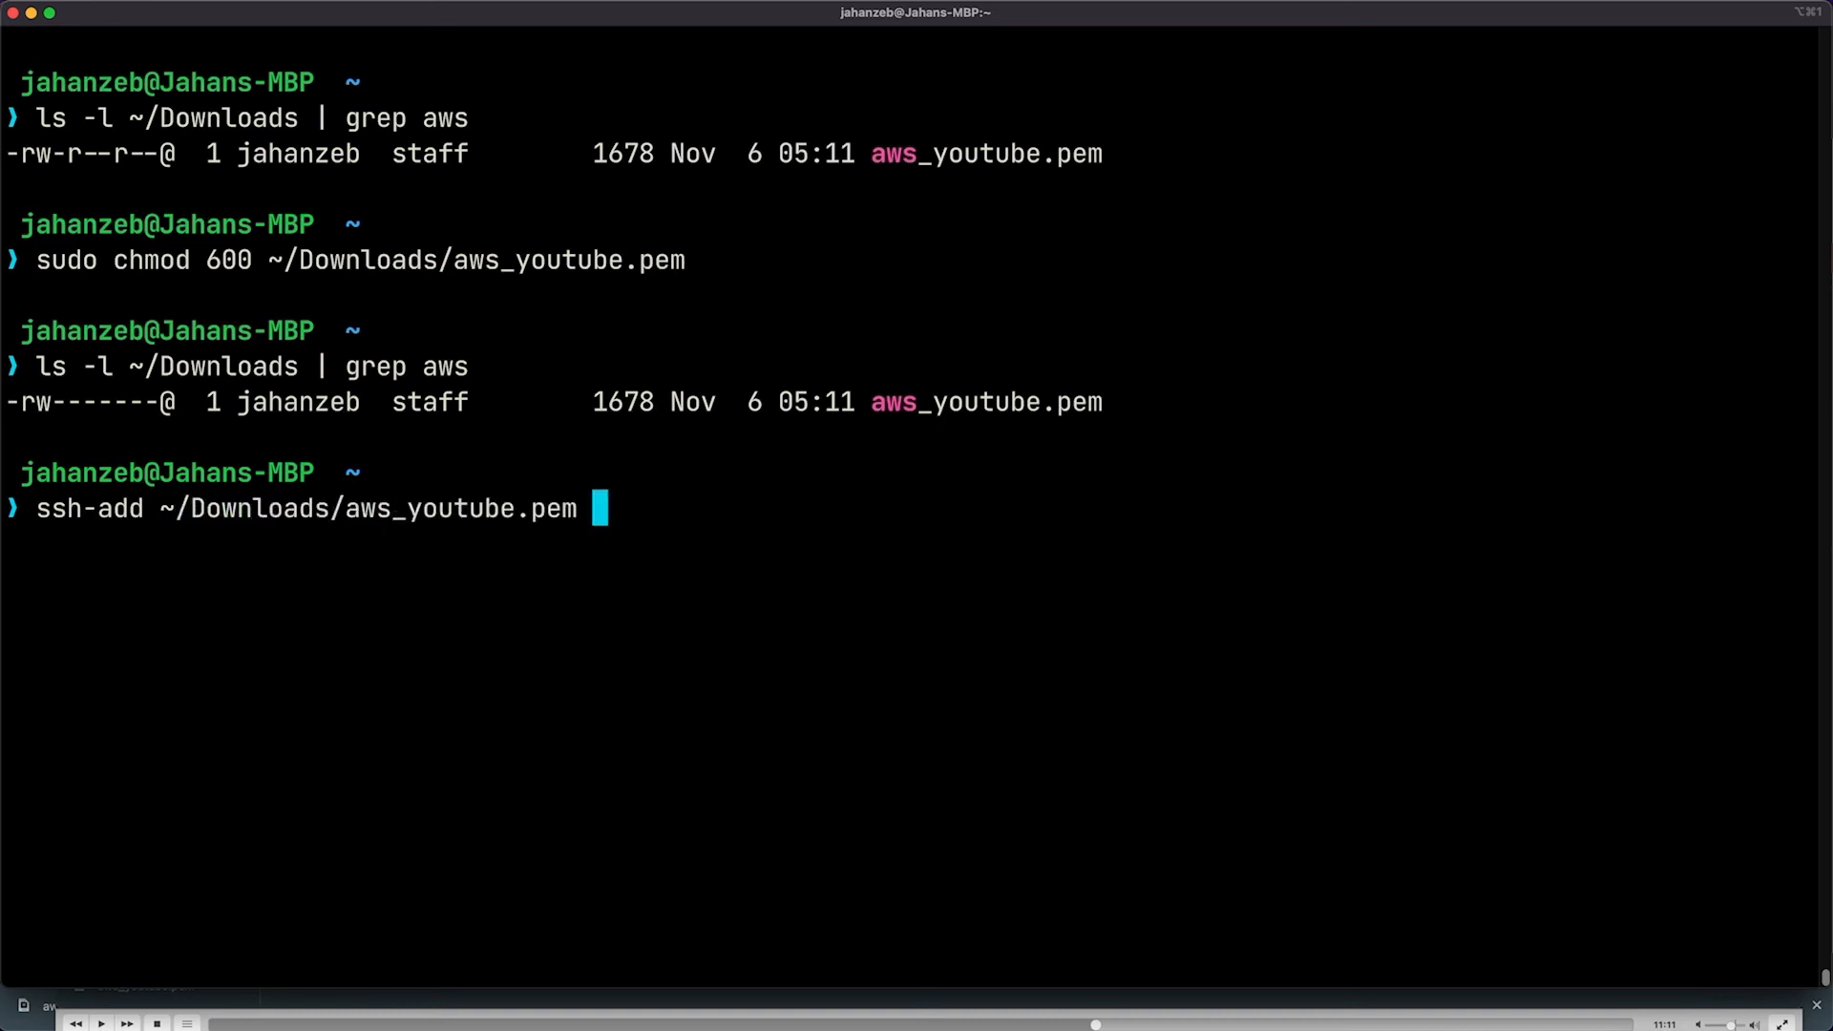
key(Return)
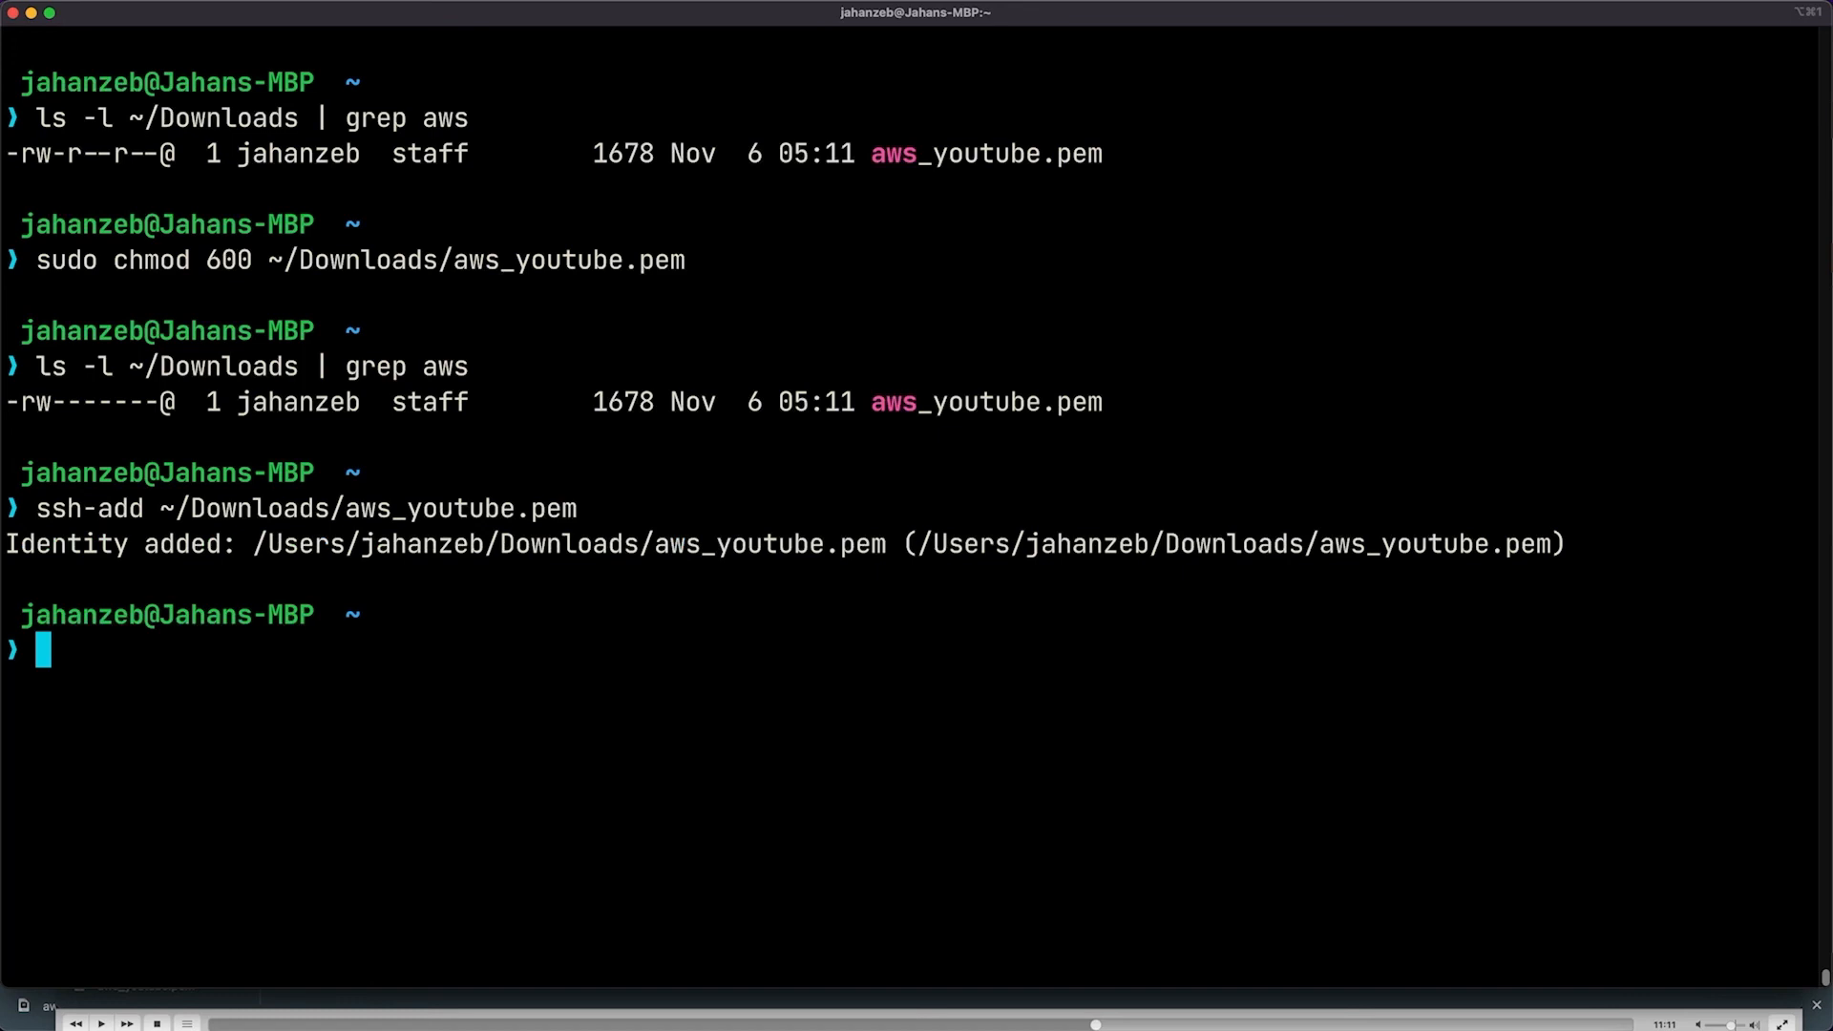
Switch back to Chrome and review the Youtube_VM instance's key name, summary and instance details
key(super+Tab)
key(super+Tab)
key(super+Tab)
key(super+Tab)
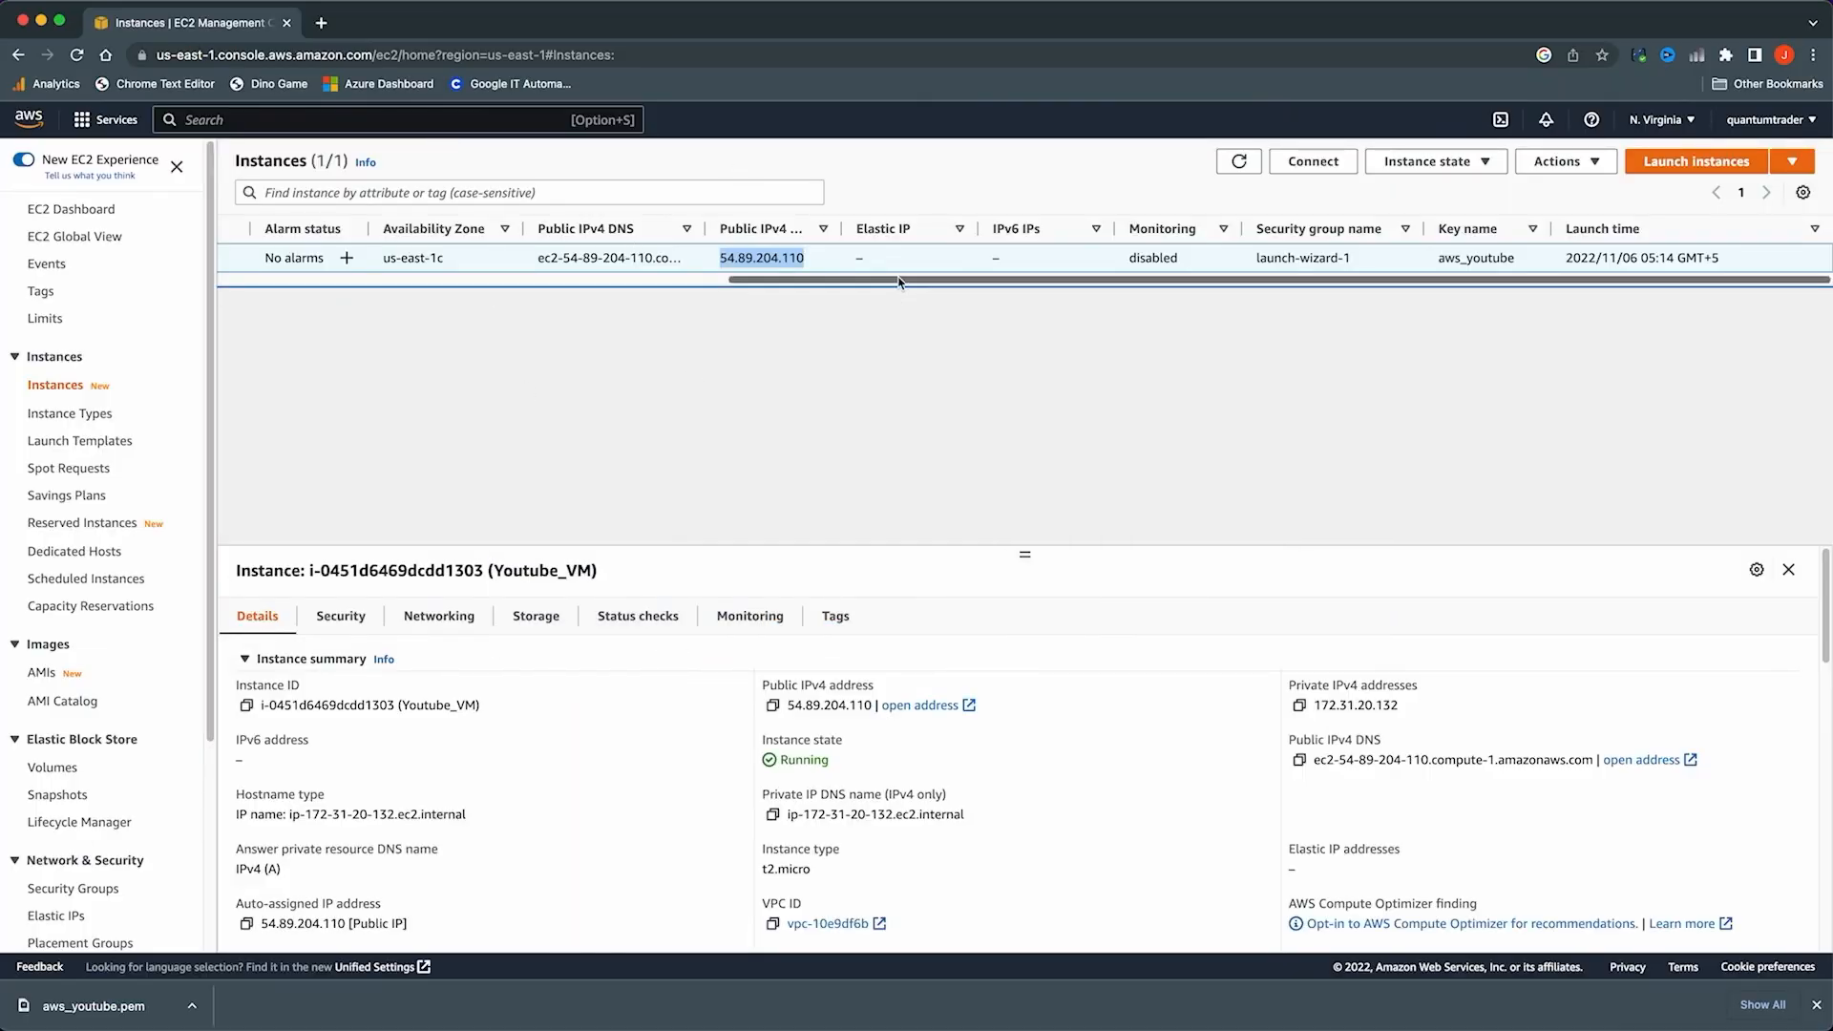
scroll(725, 644, down, 3)
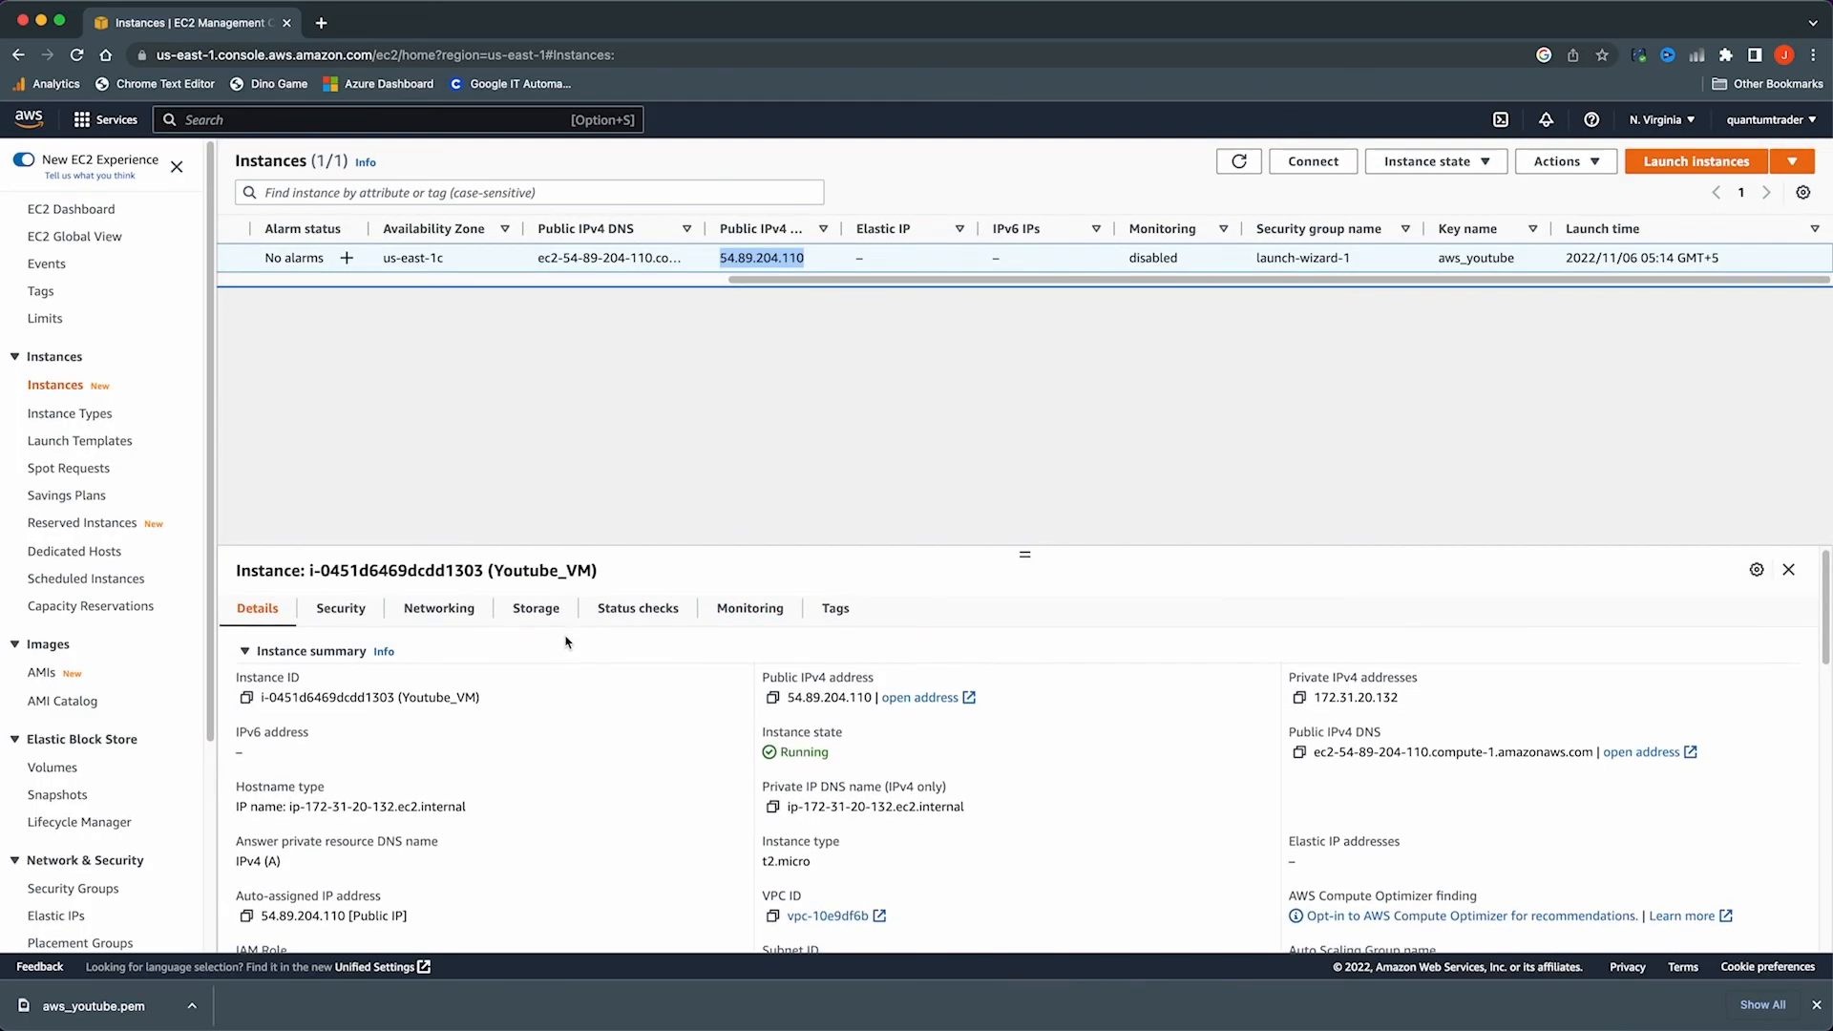
scroll(669, 688, down, 3)
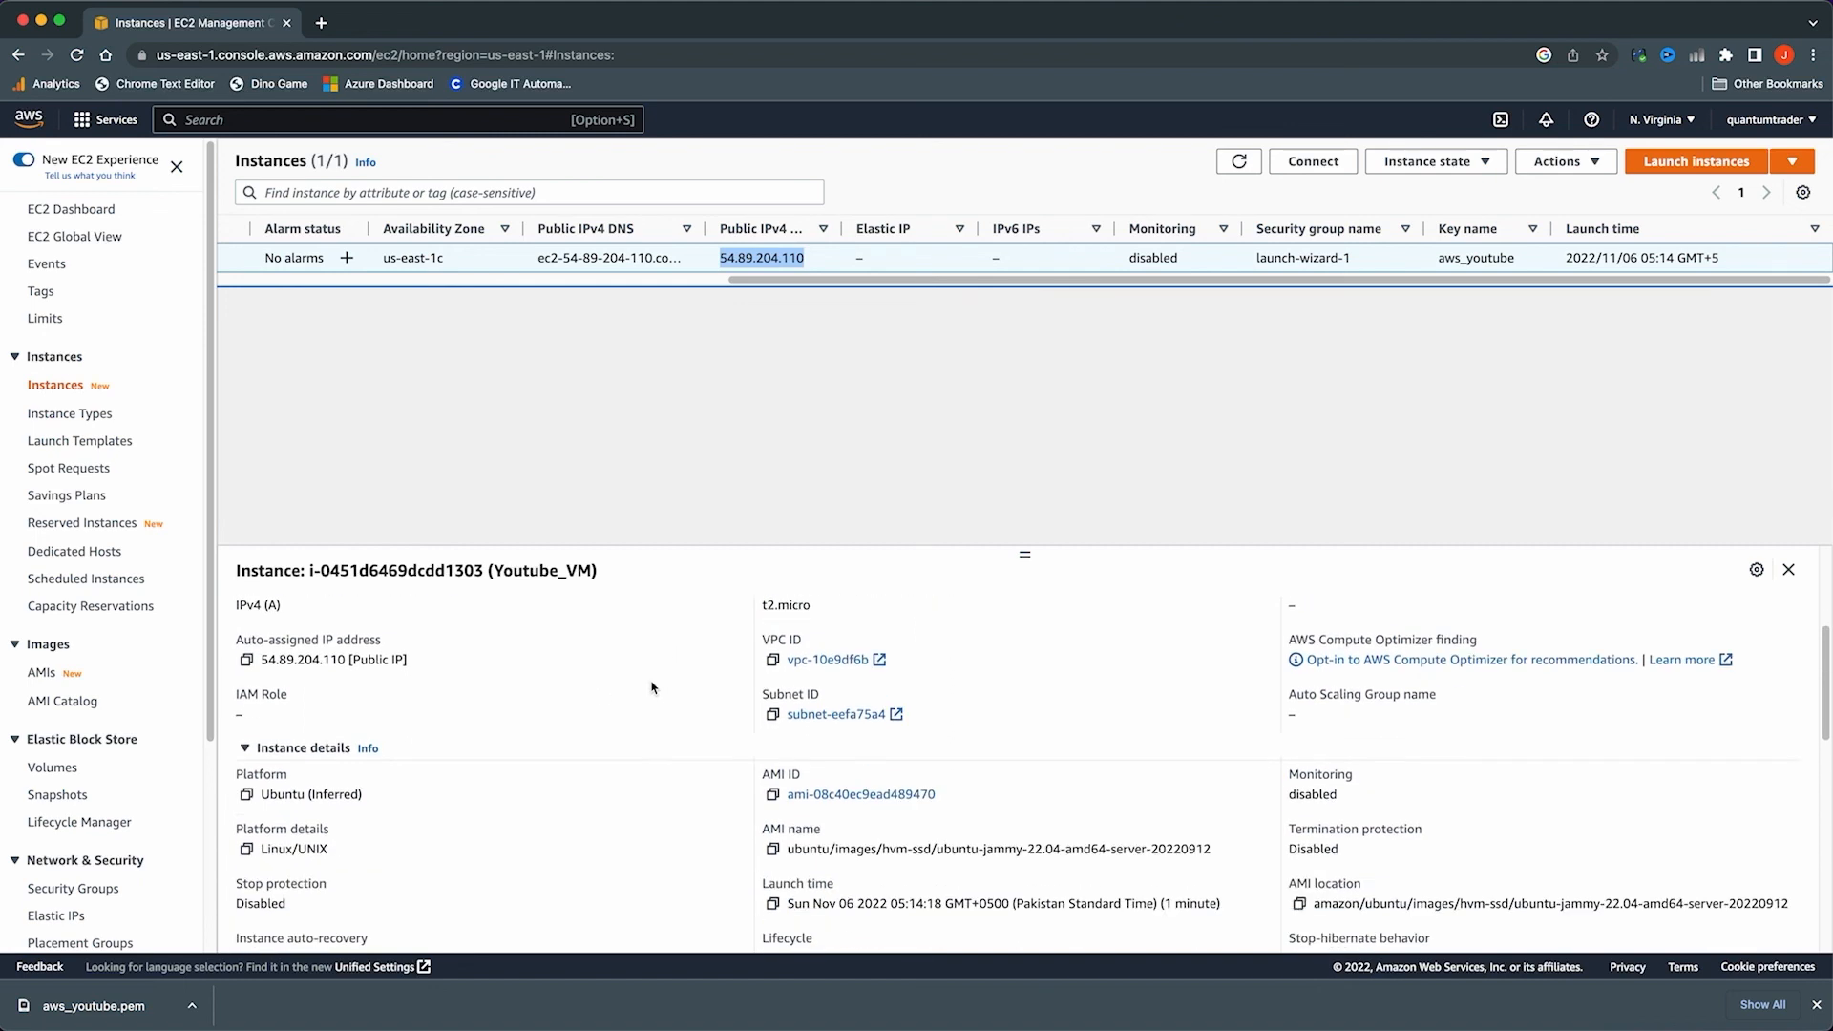
scroll(663, 694, up, 6)
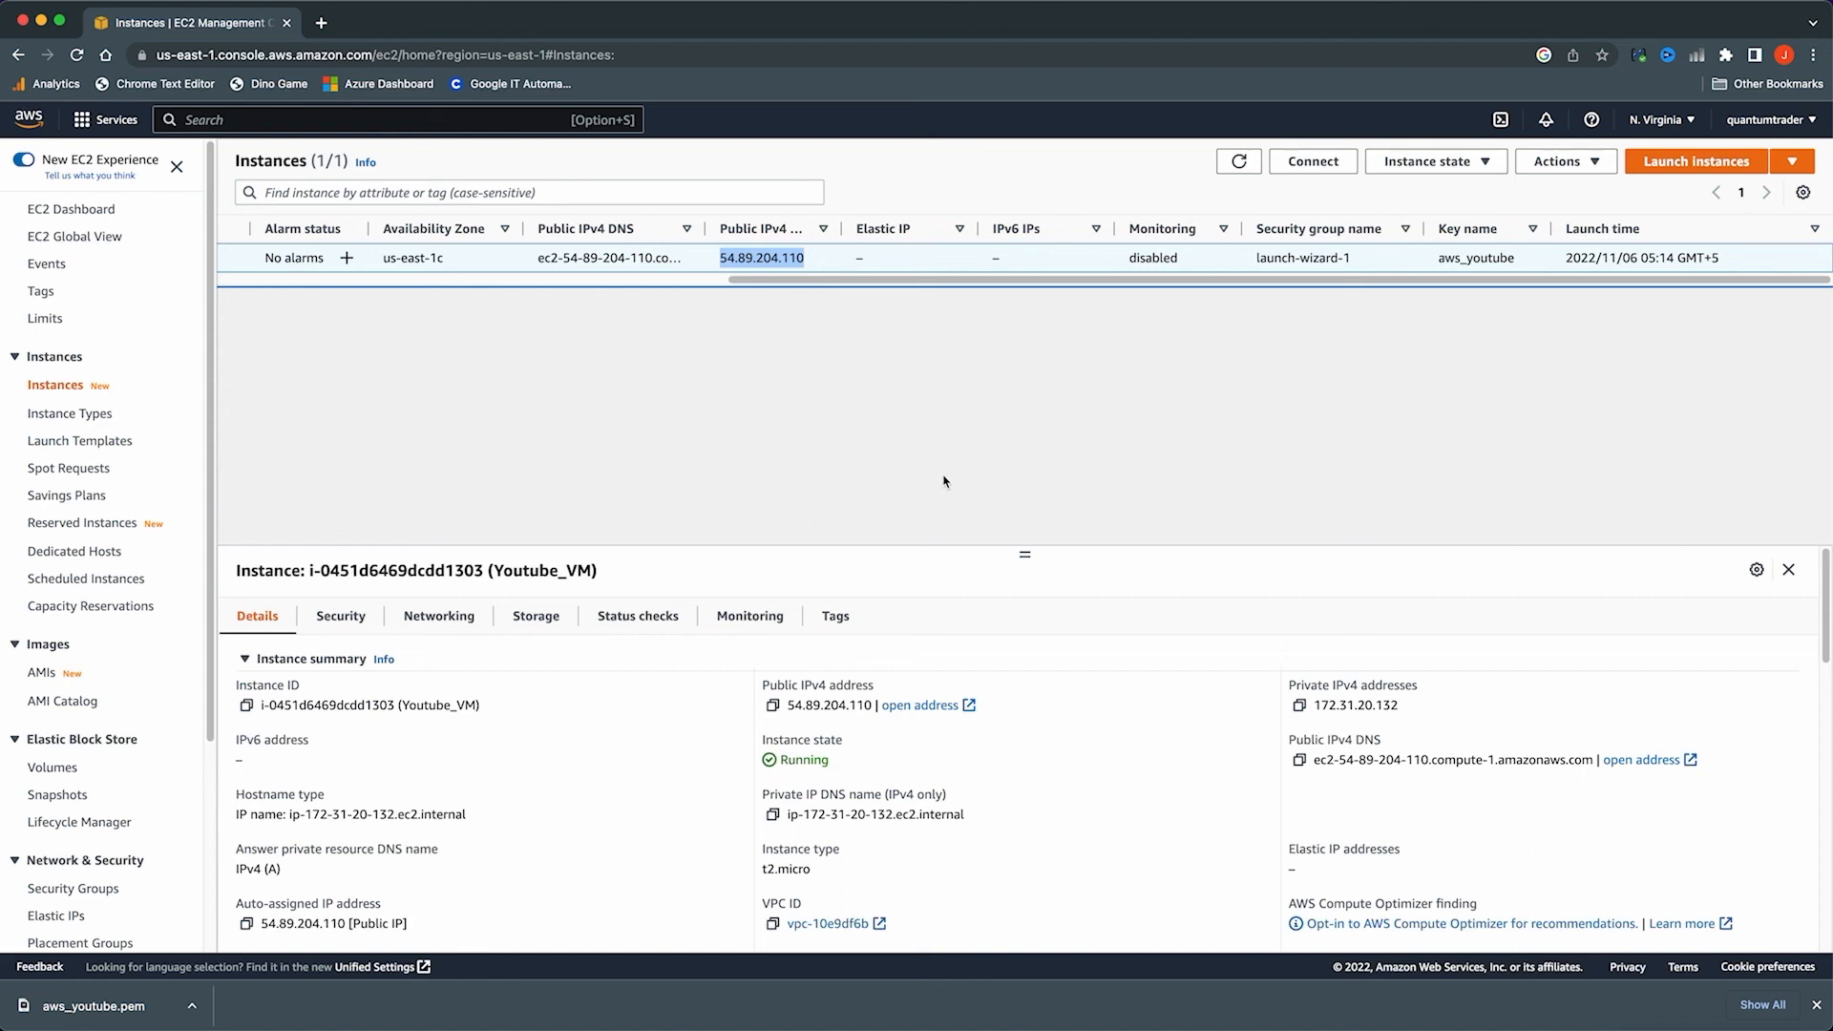
Switch to the terminal and connect over SSH as ubuntu to 54.89.204.110, using the public IPv4 address copied from the Youtube_VM instance details in Chrome
key(super+Tab)
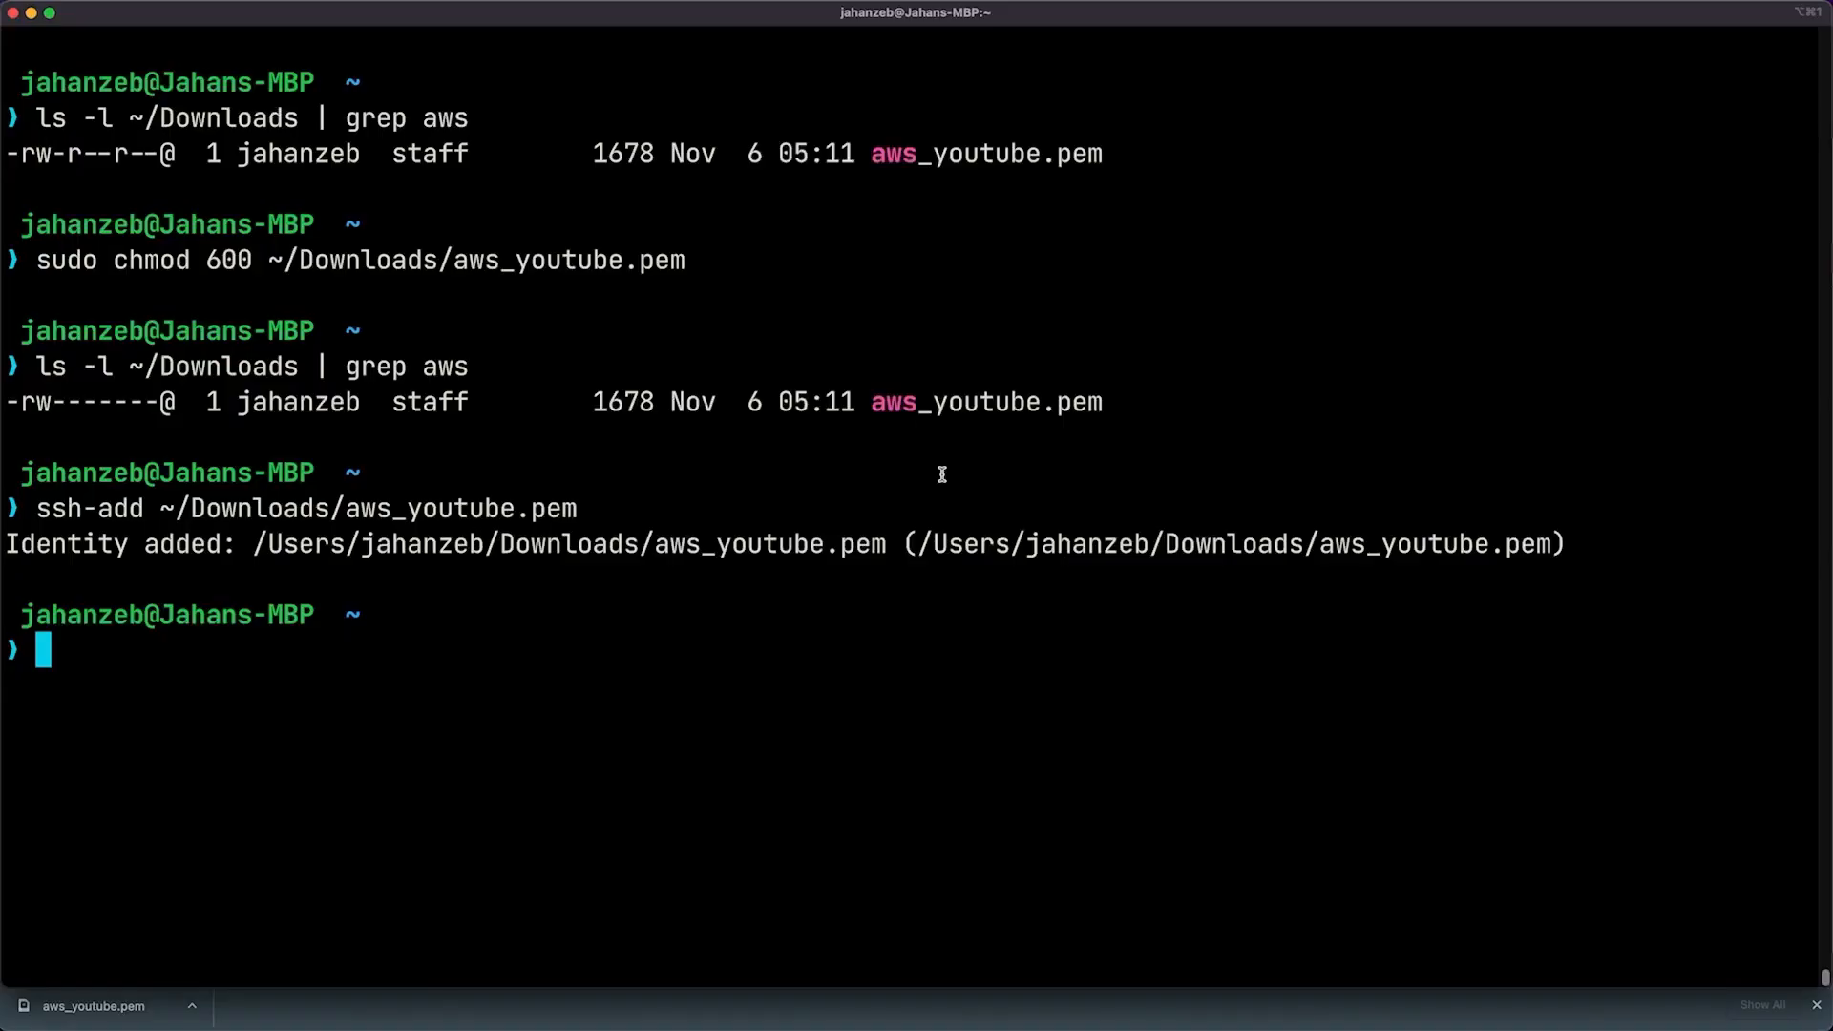
text(ssh ubu)
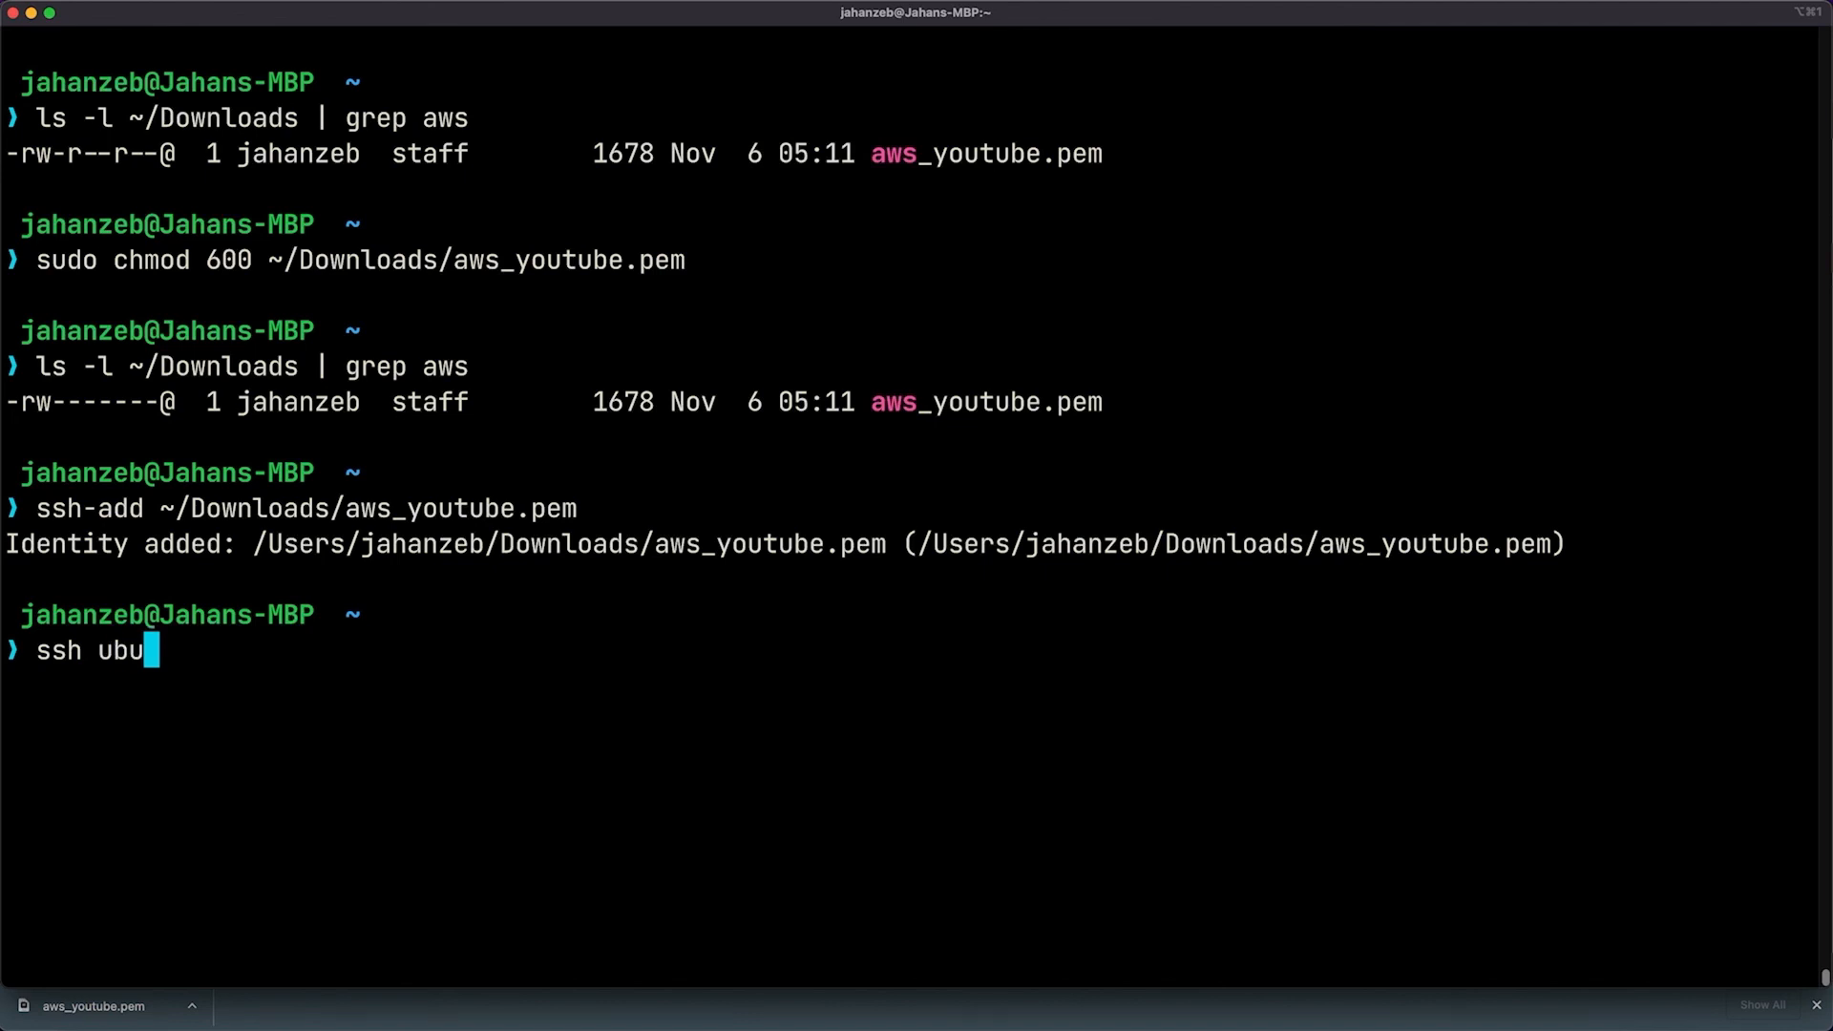
key(Tab)
text(ntu)
key(super+Tab)
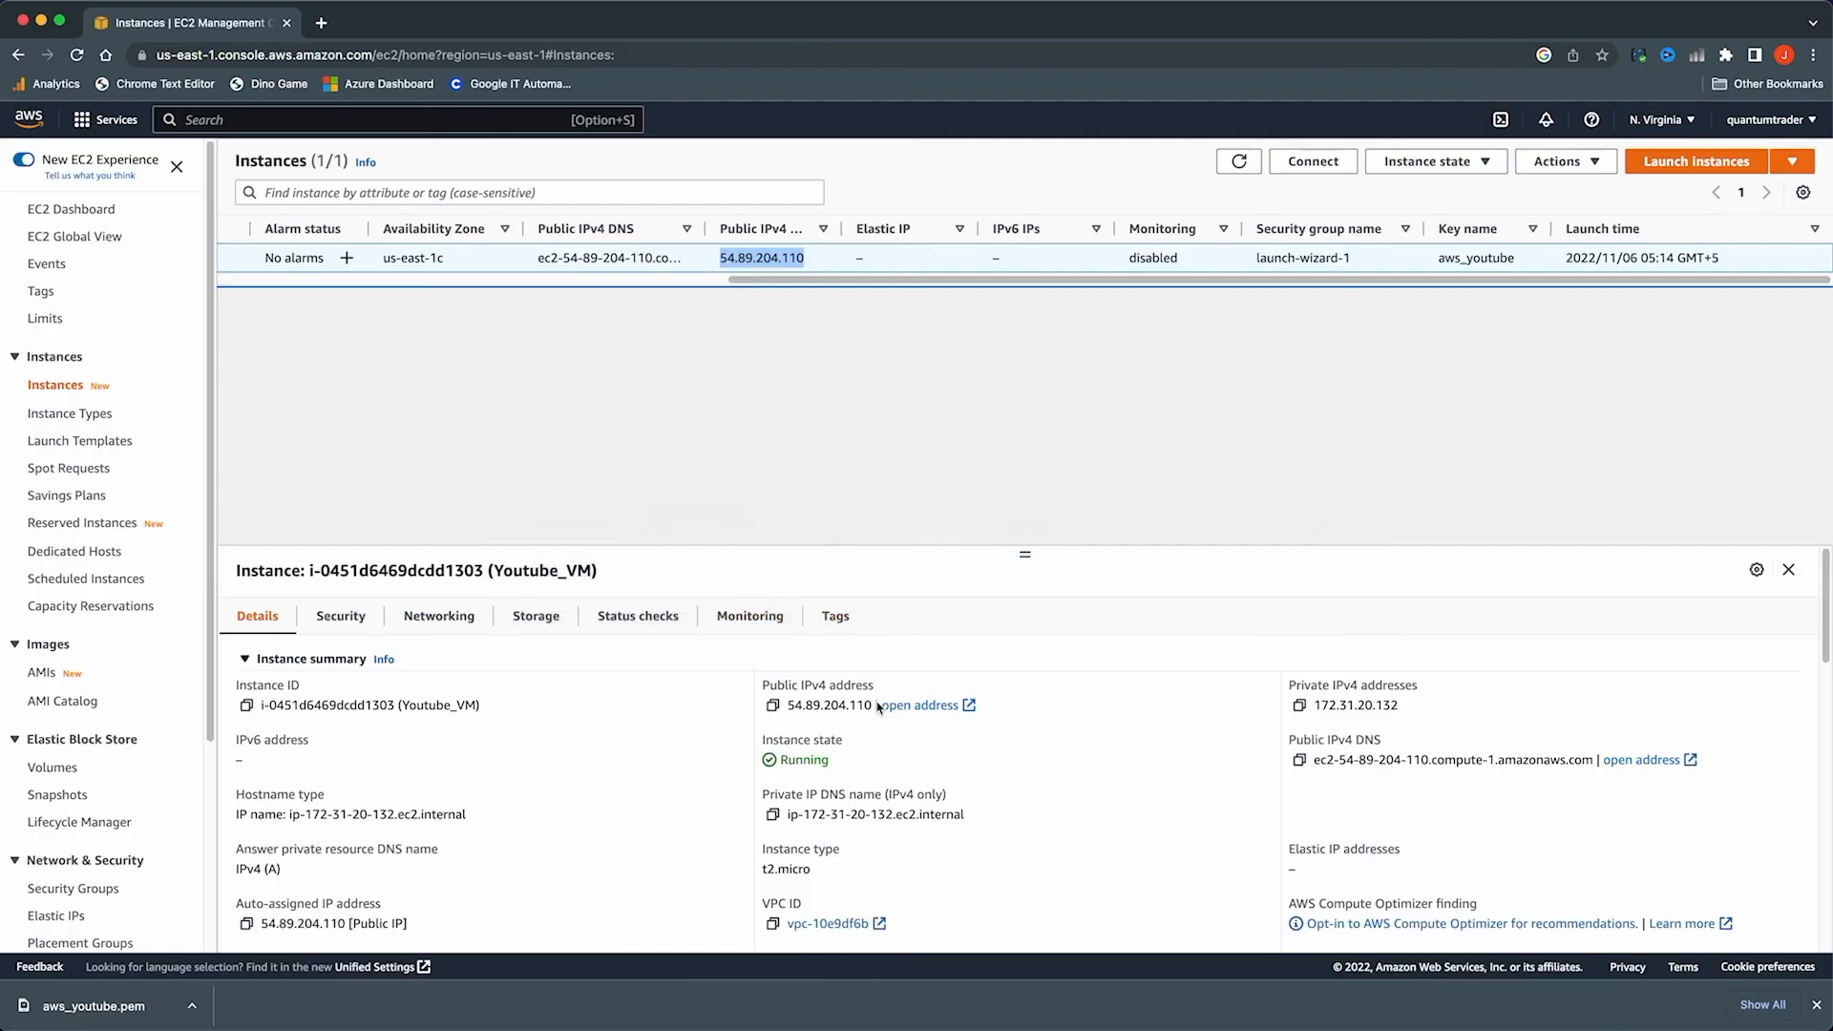
click(773, 706)
key(super+Tab)
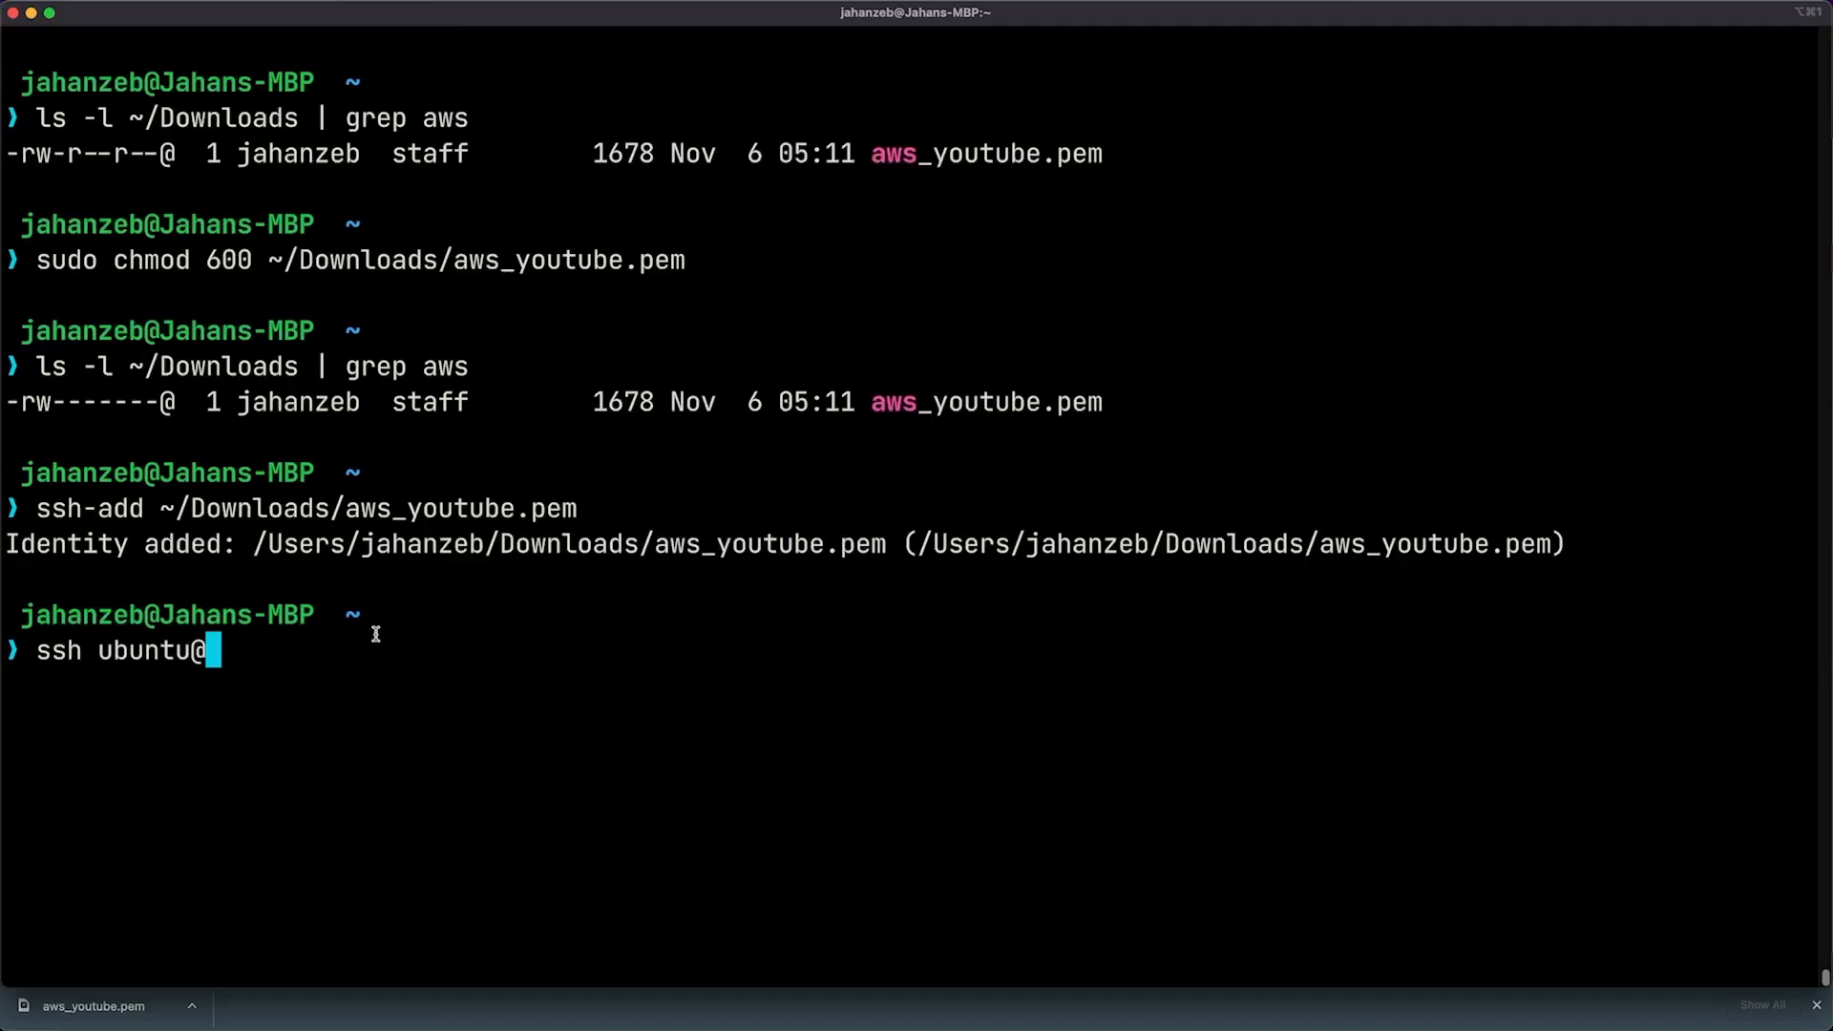
key(super+v)
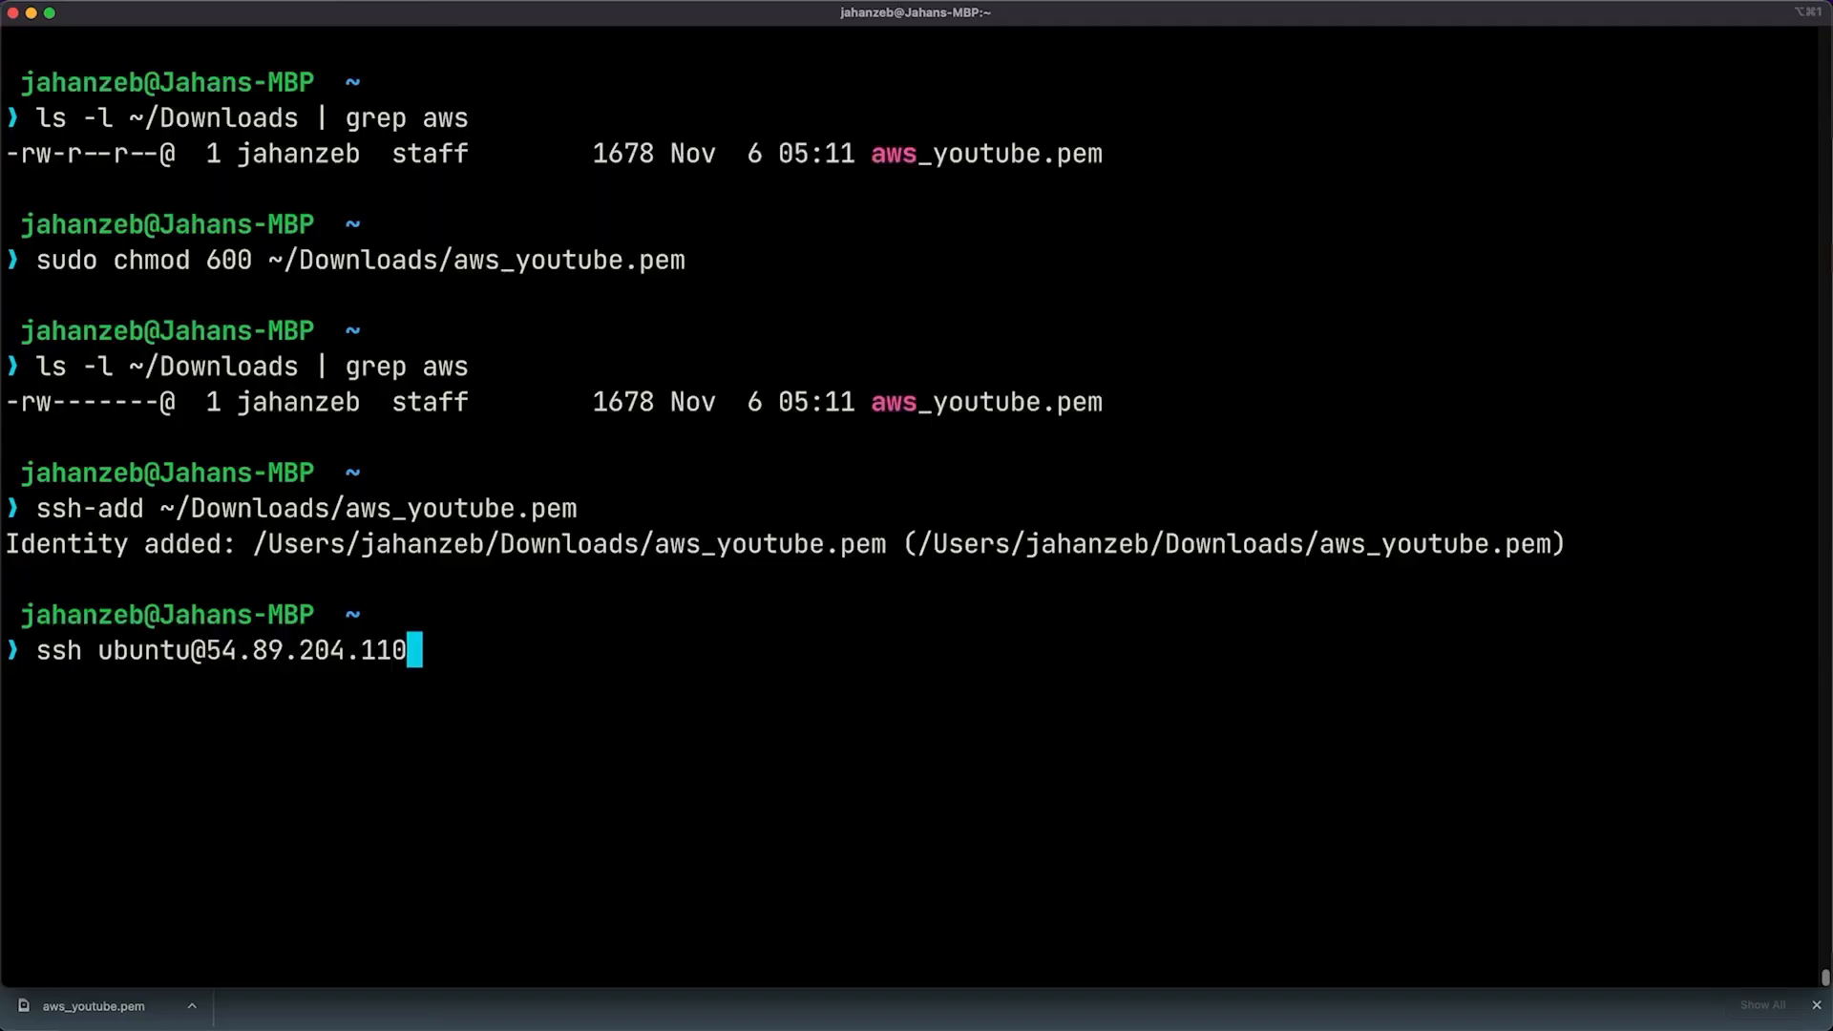
key(Return)
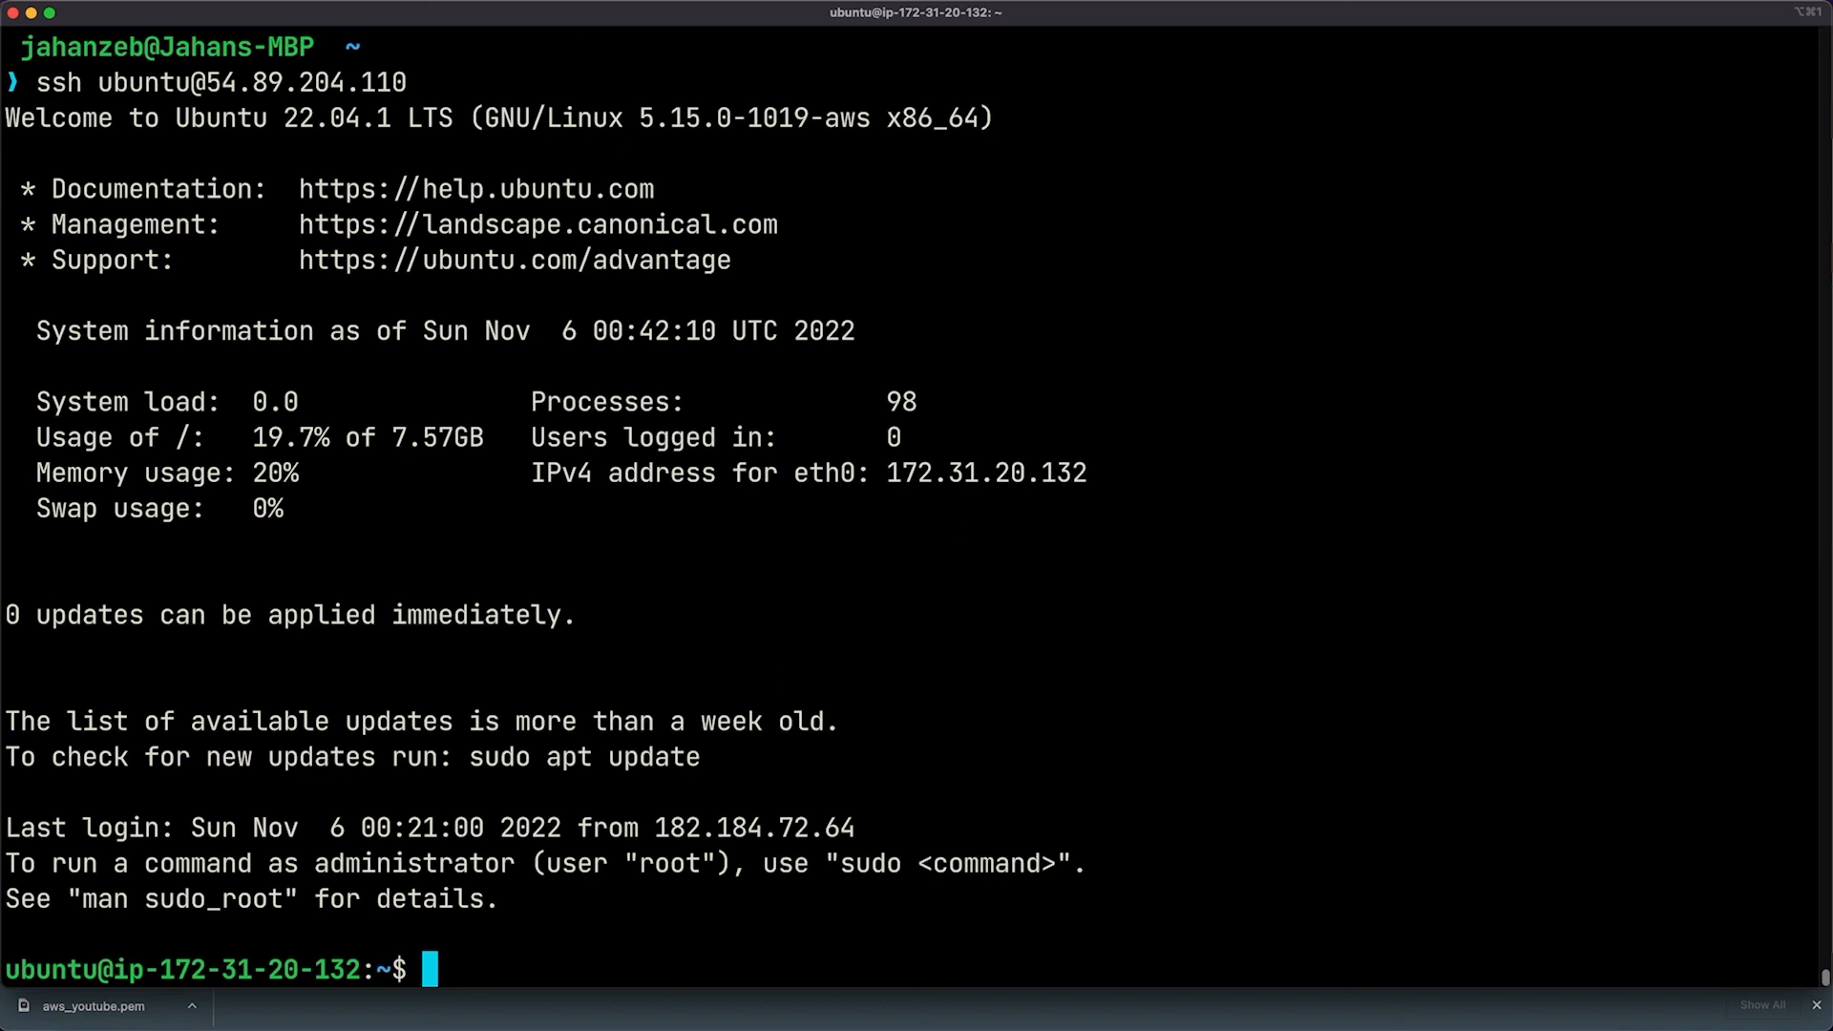
Review the Ubuntu welcome message and system information in the remote session and clear the terminal screen
drag(5, 115, 781, 458)
click(949, 684)
text(clear)
key(Return)
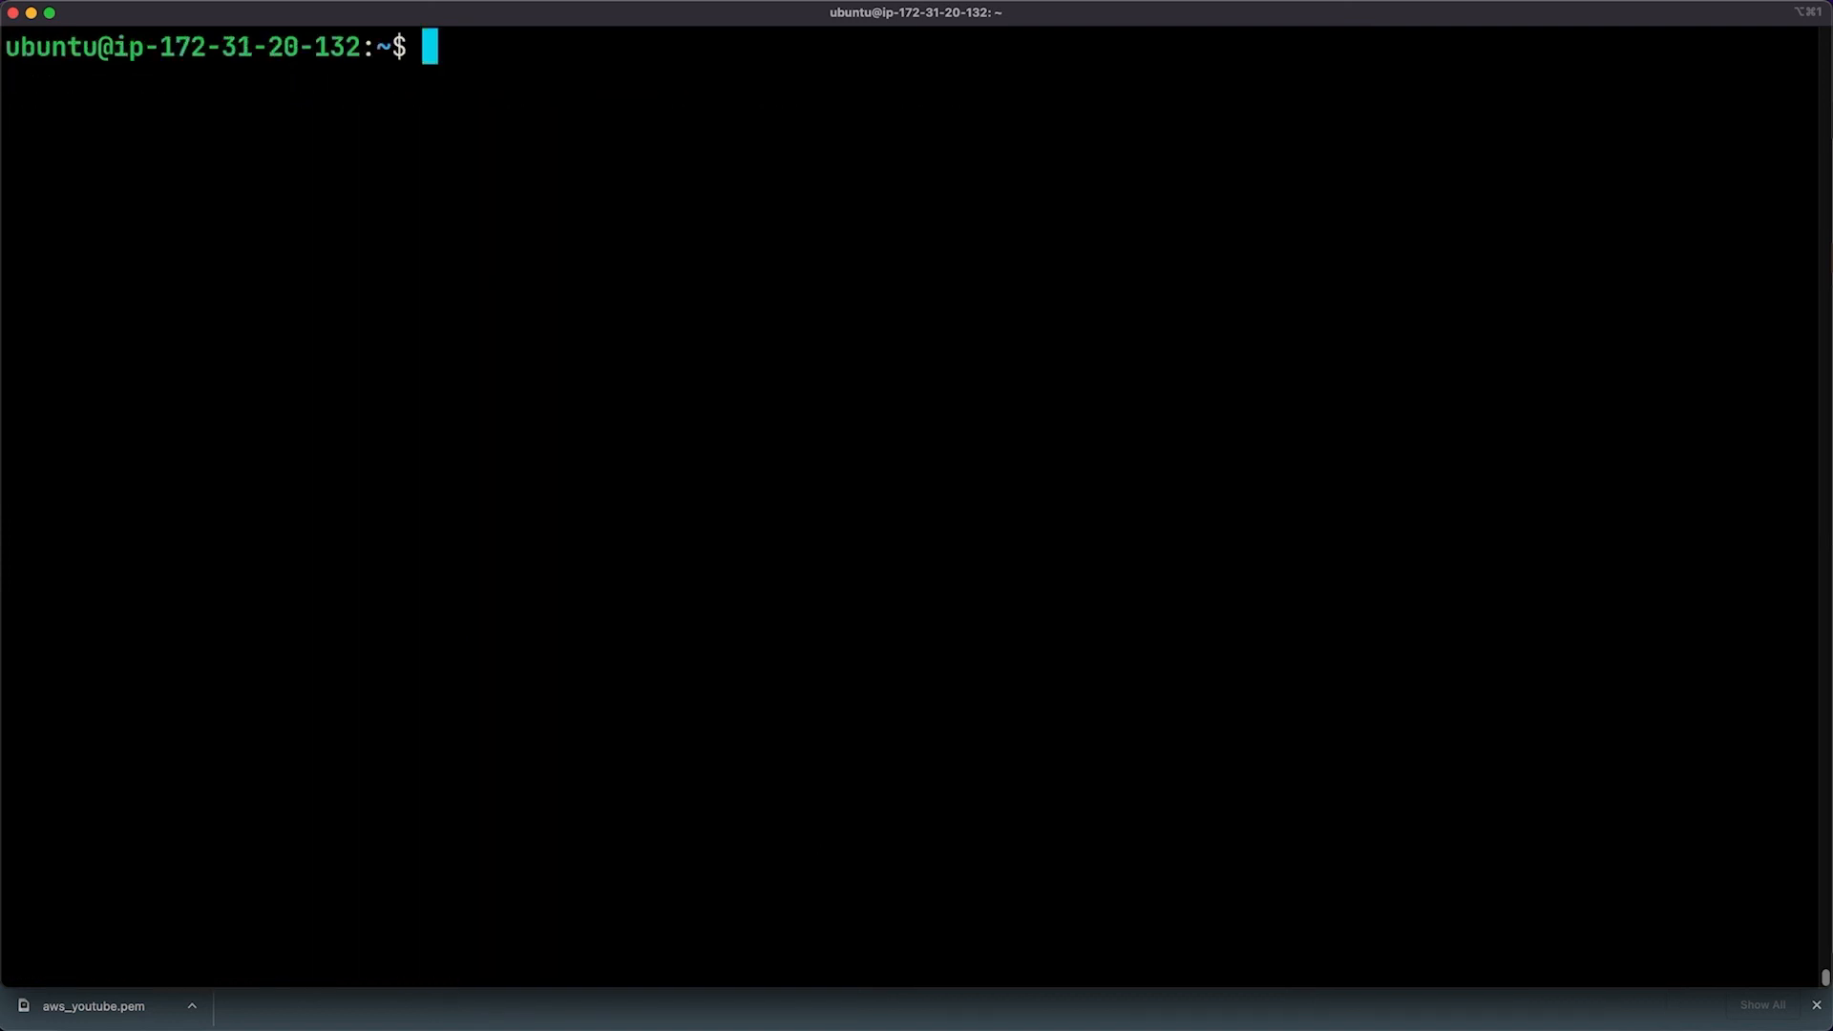
Run uname -a on the virtual machine and check the operating system, kernel version and distribution in its output
text(una)
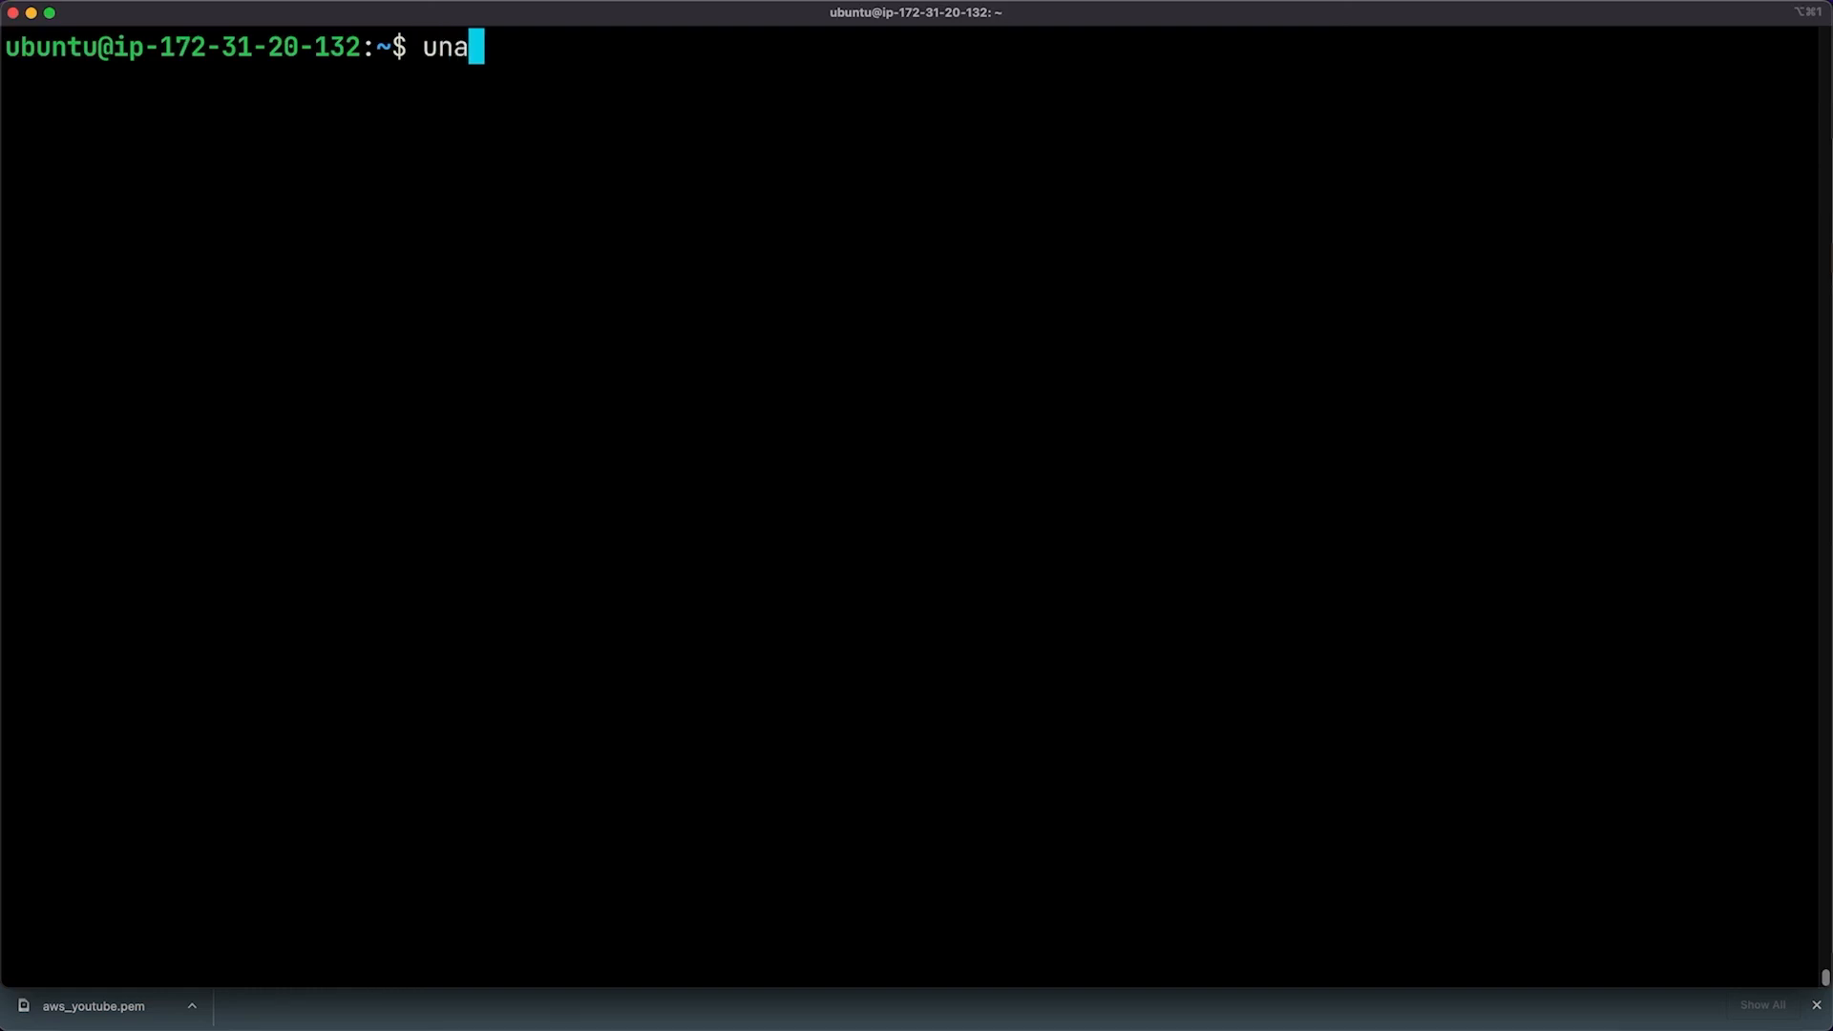
text(me -a)
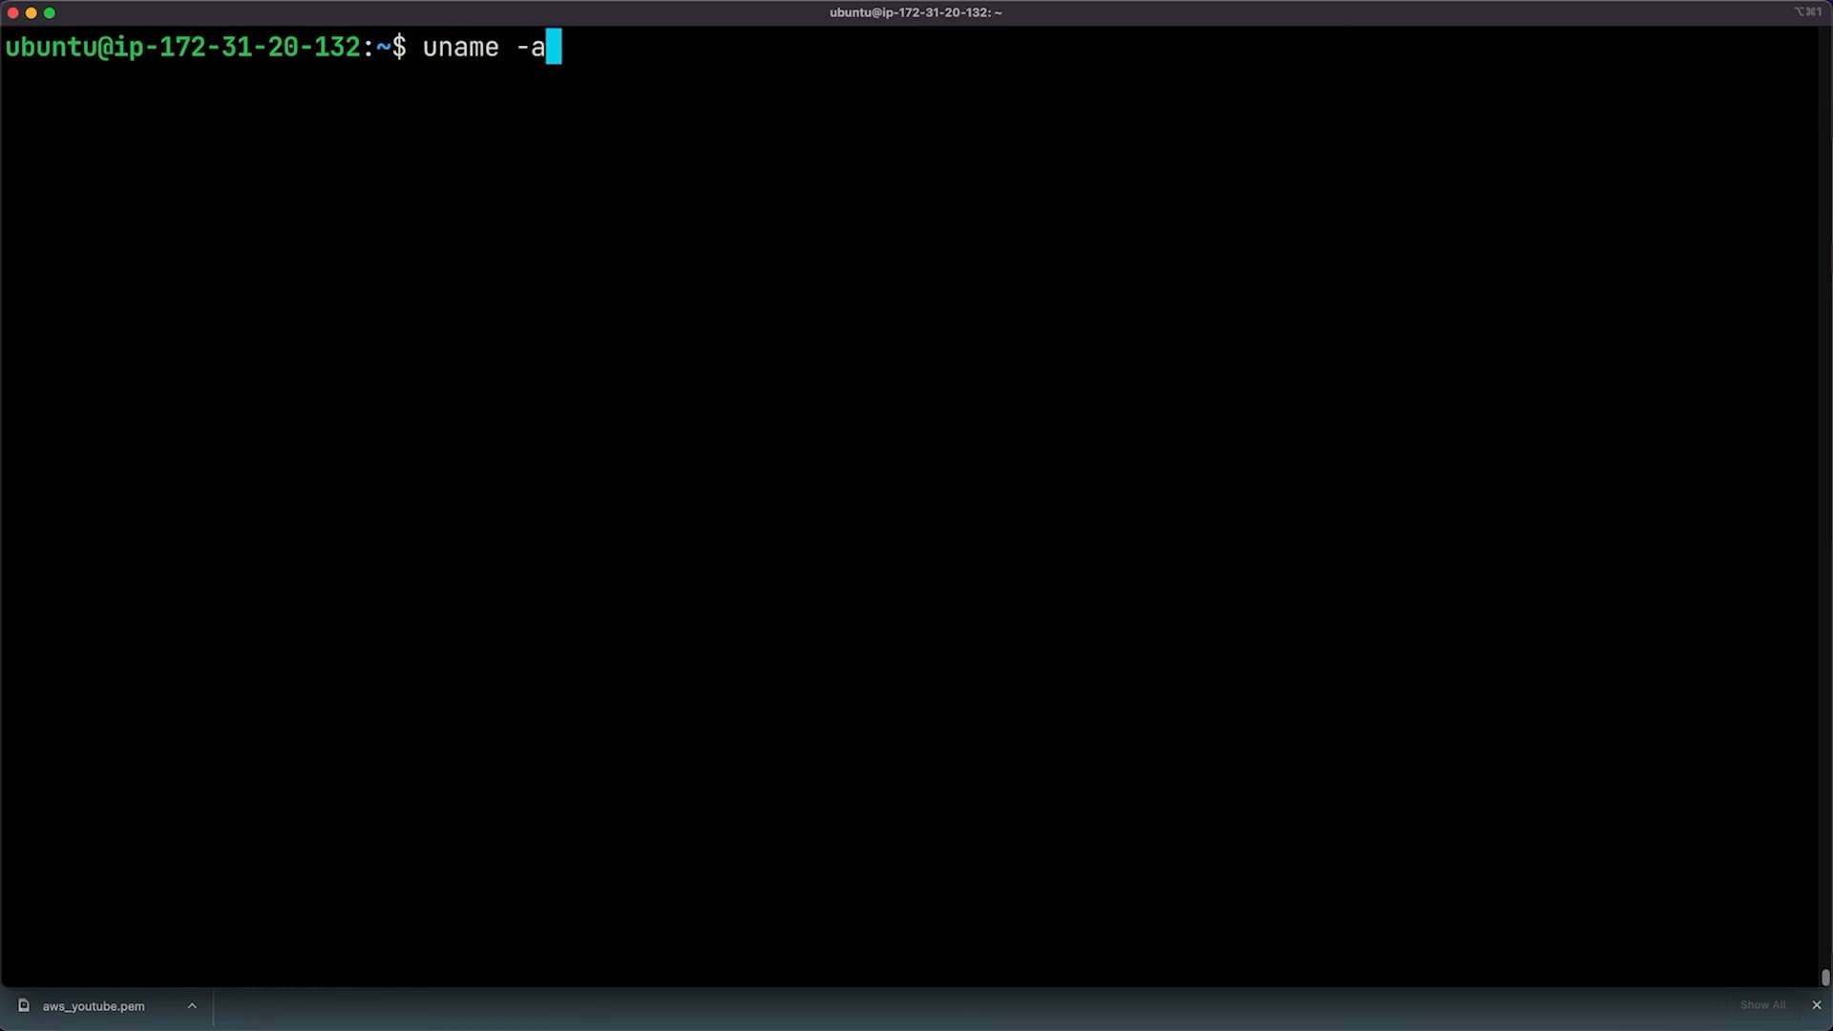
key(Return)
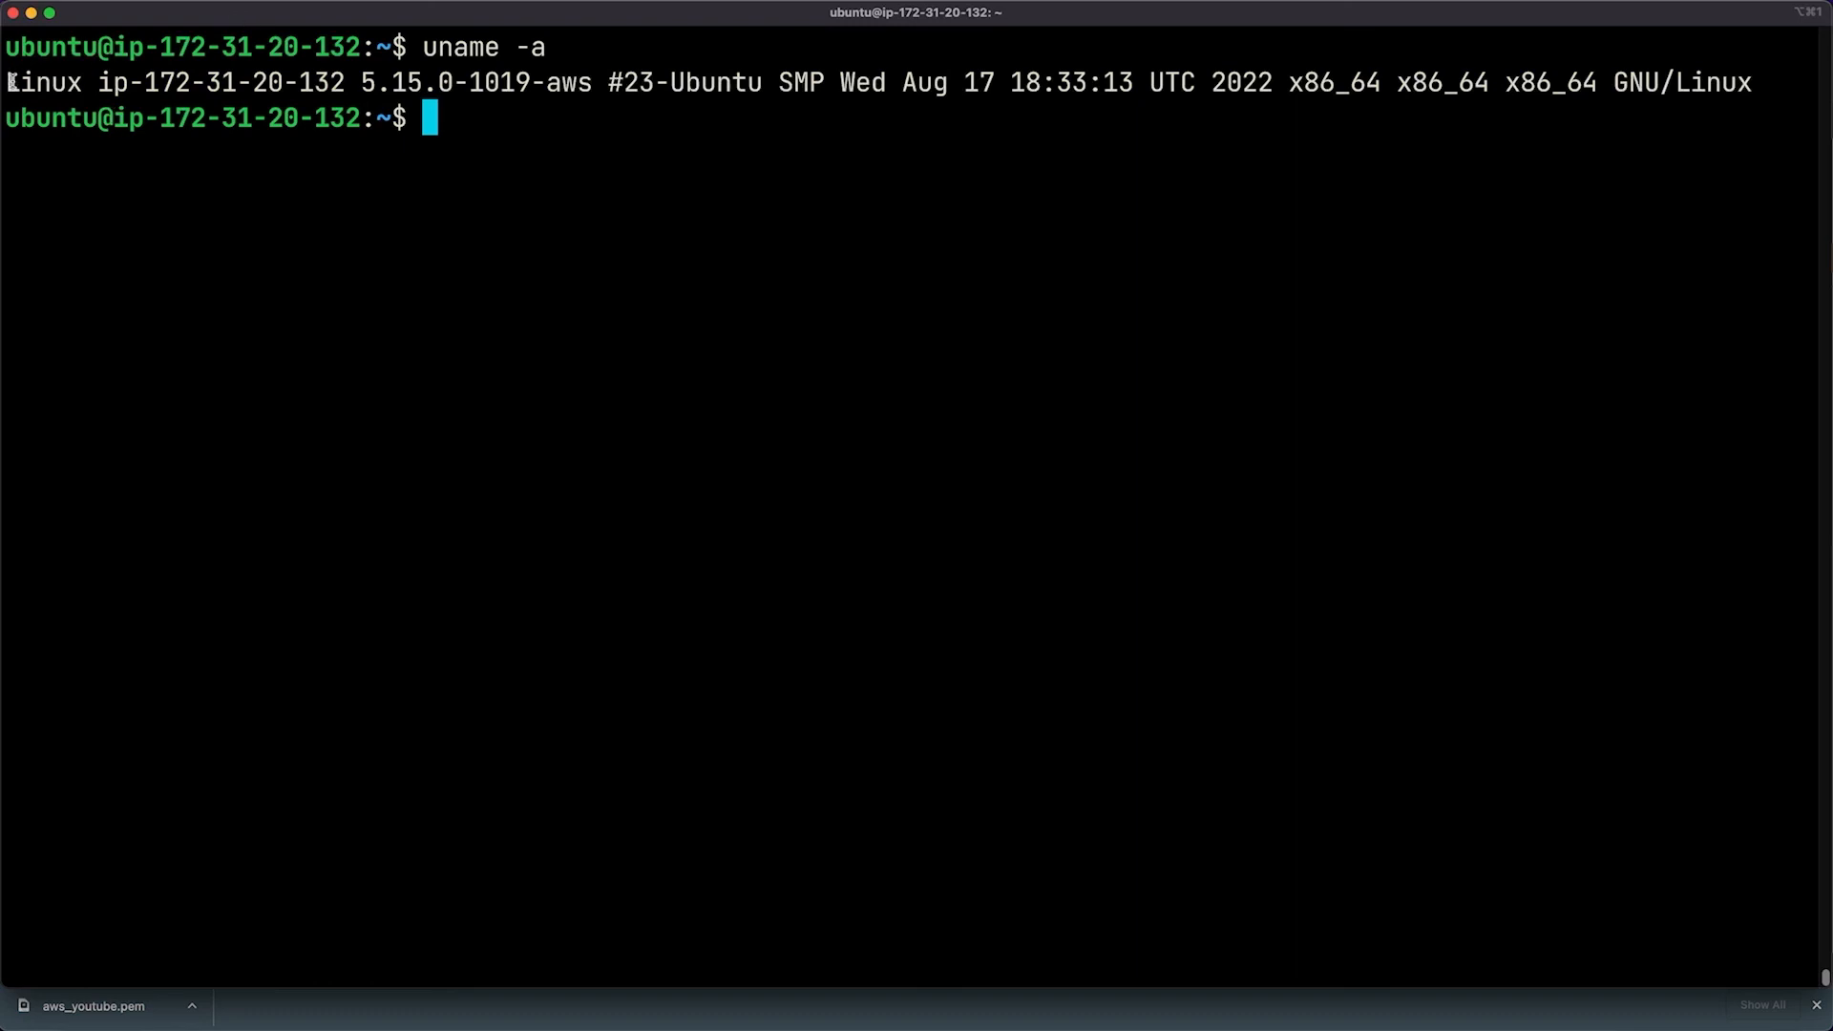
drag(9, 82, 67, 82)
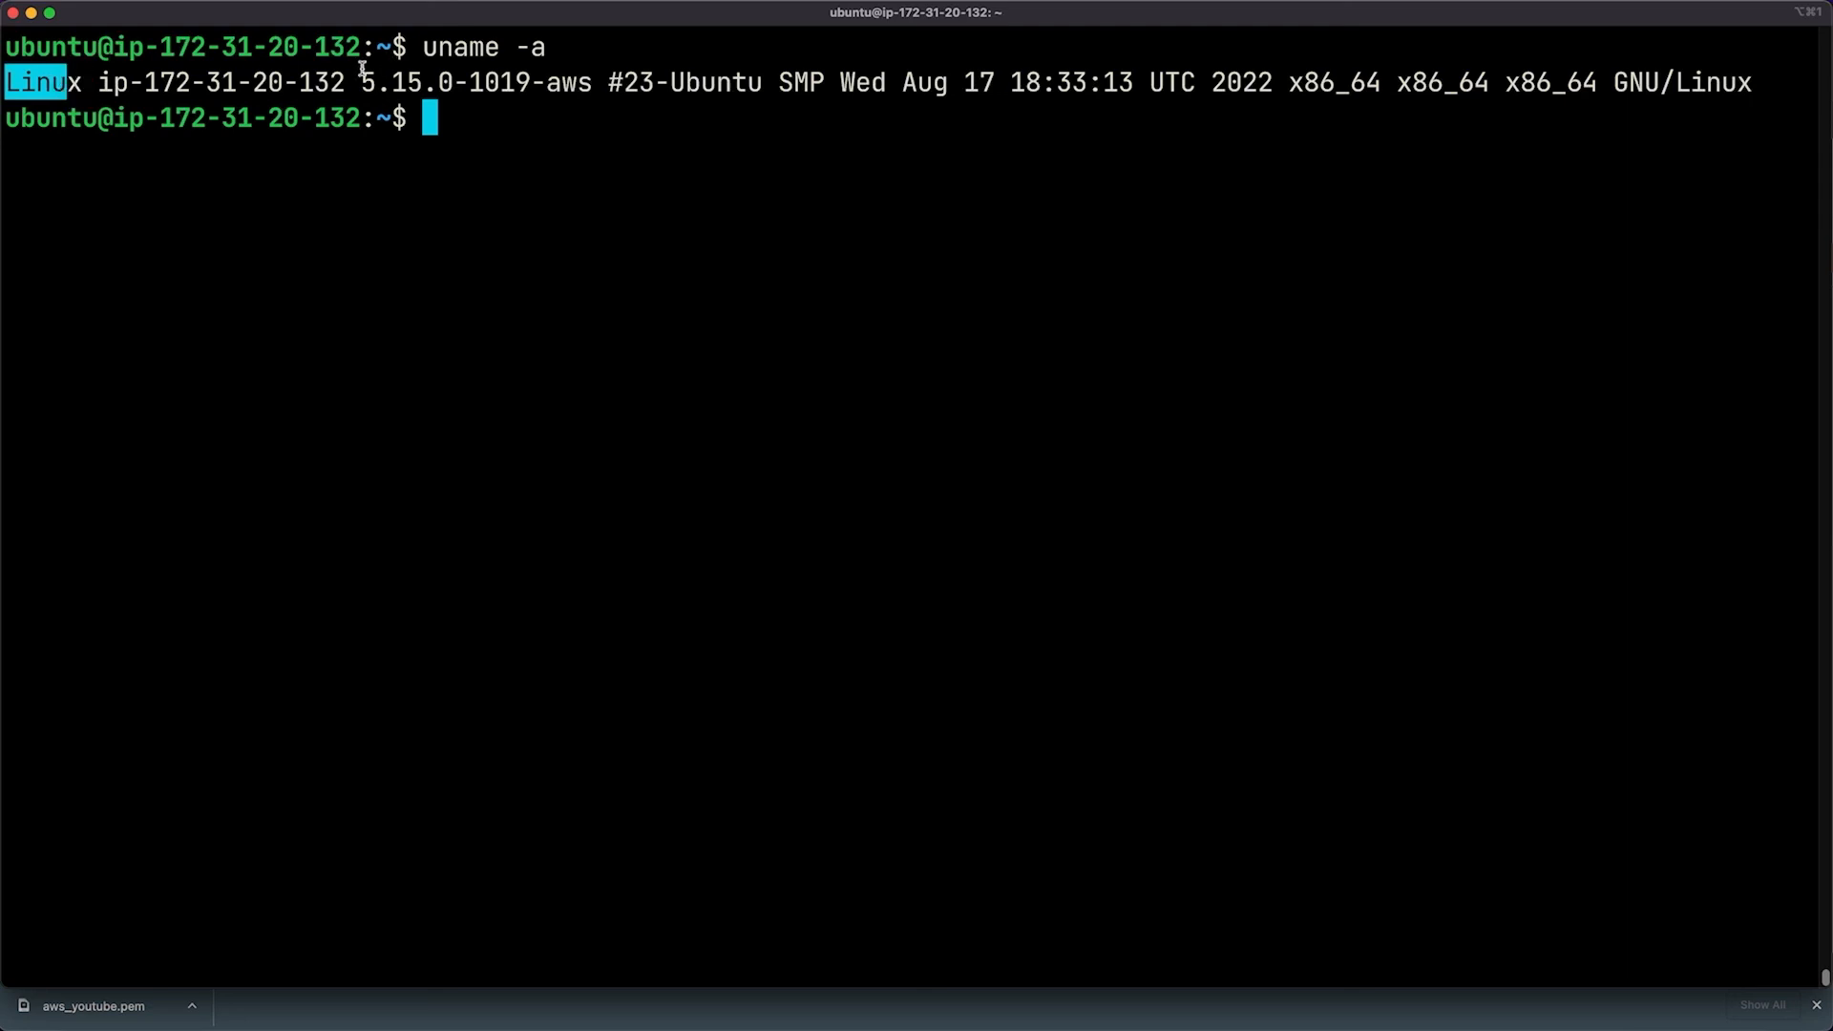
drag(363, 82, 473, 81)
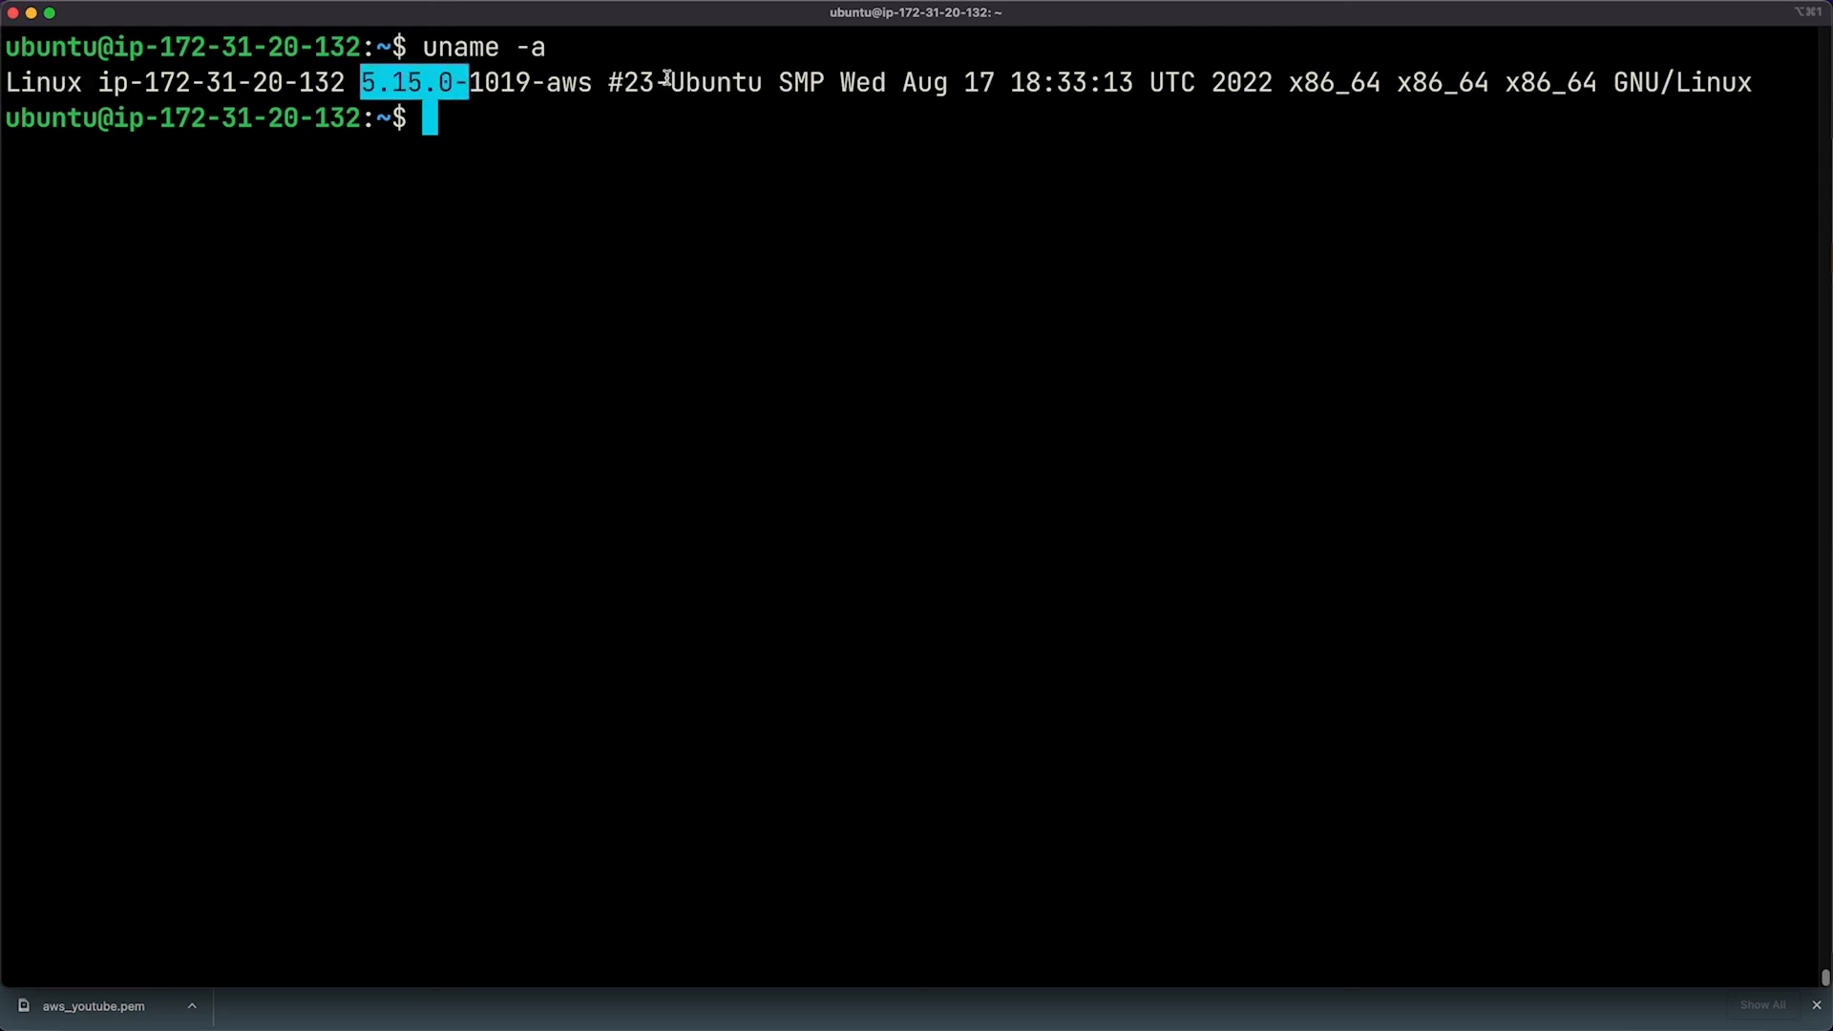
drag(667, 78, 810, 82)
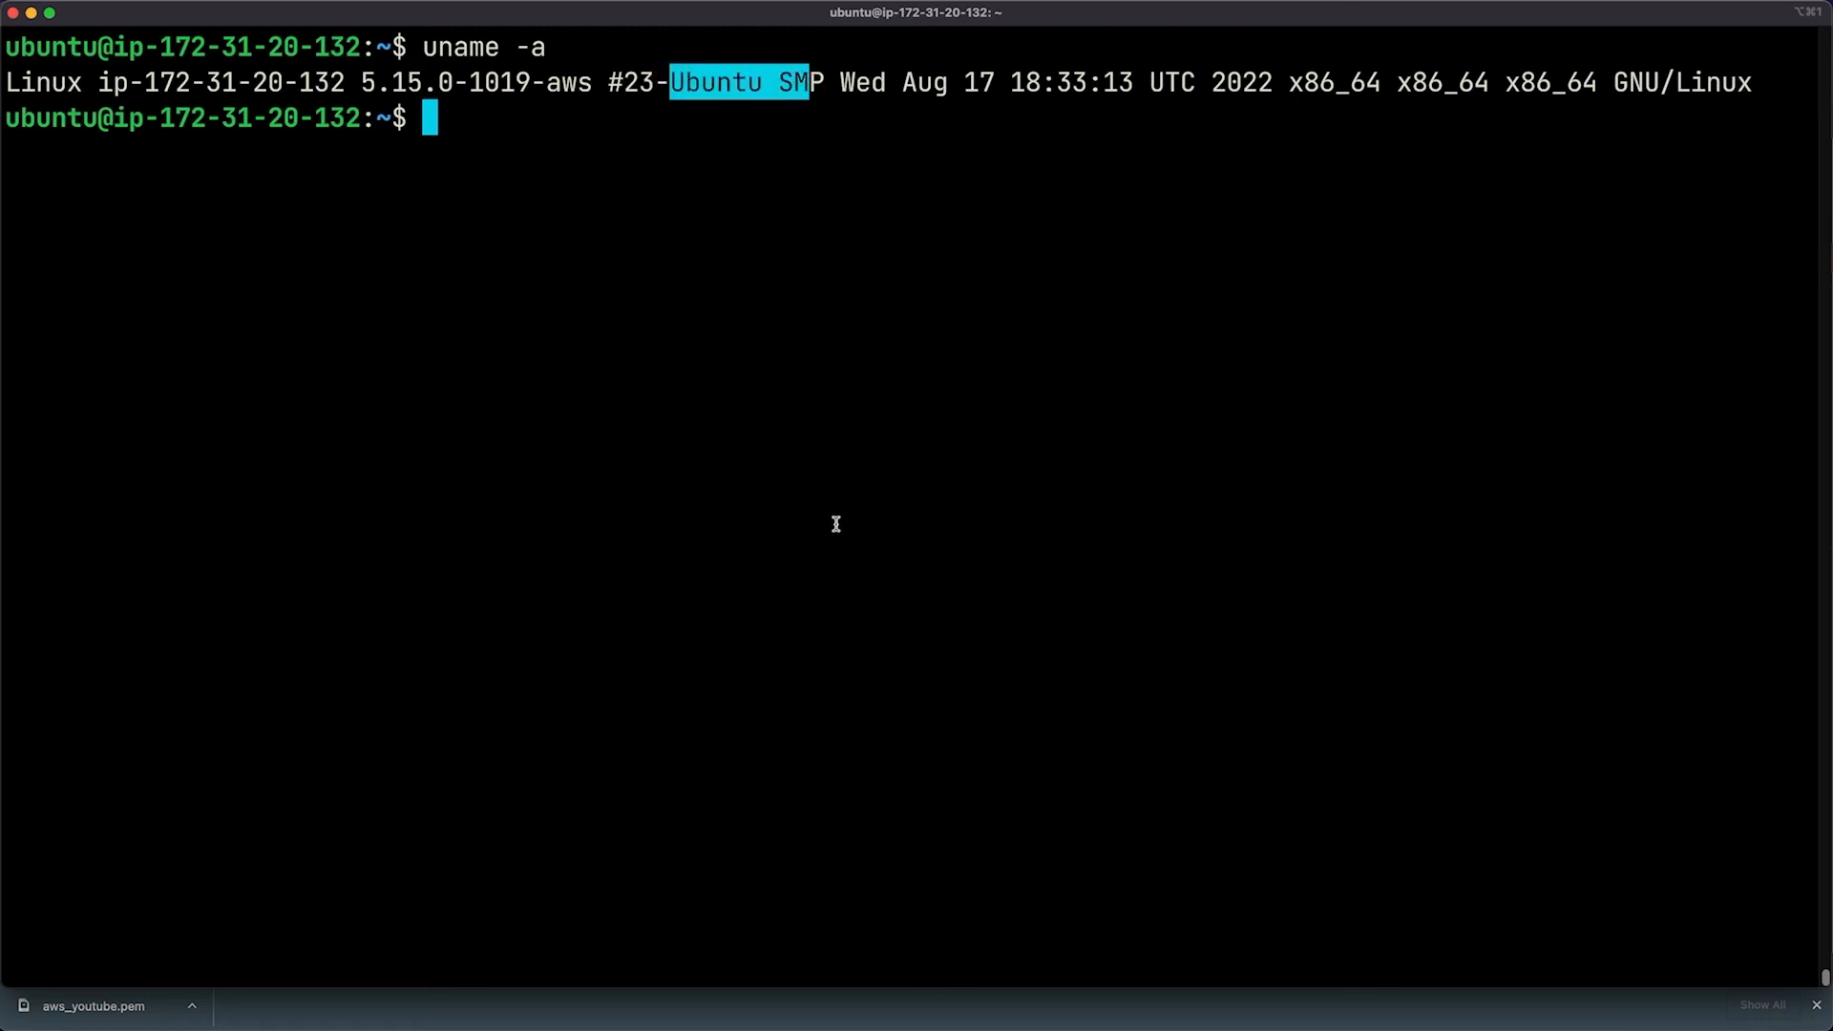